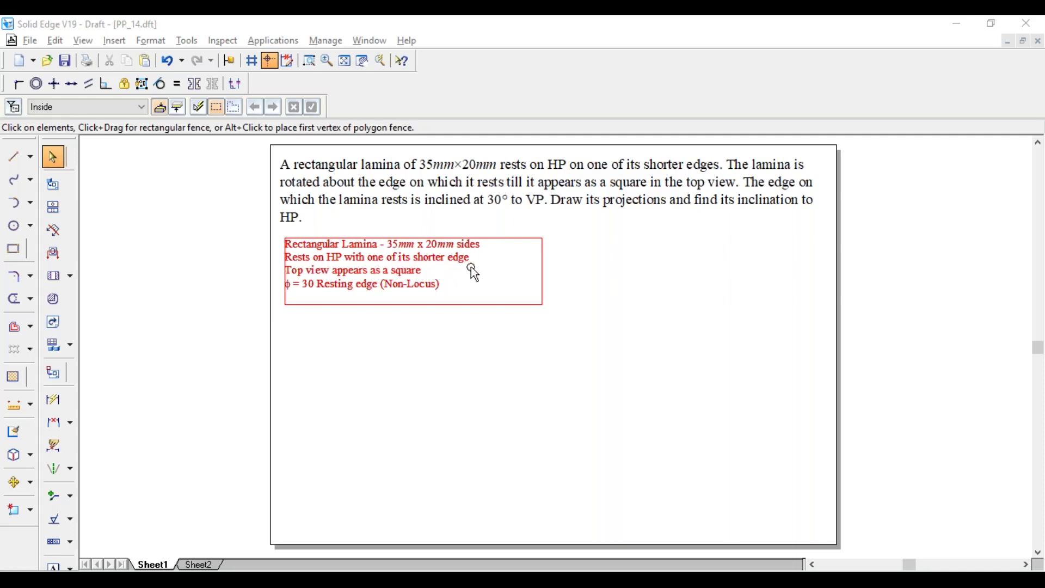
# Draw the long horizontal X-Y reference line under the notes
pyautogui.click(441, 248)
pyautogui.click(130, 165)
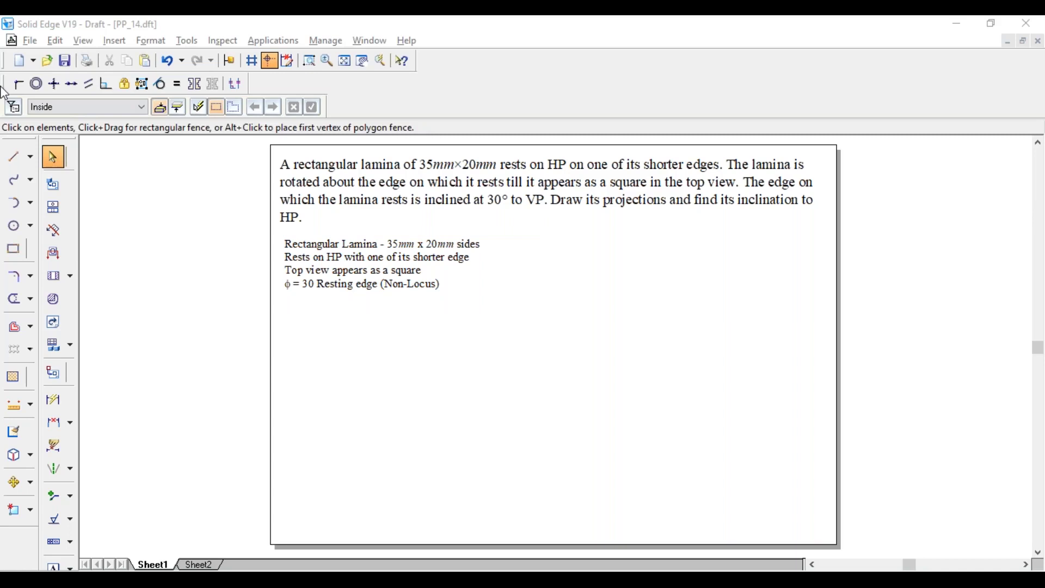
pyautogui.click(14, 156)
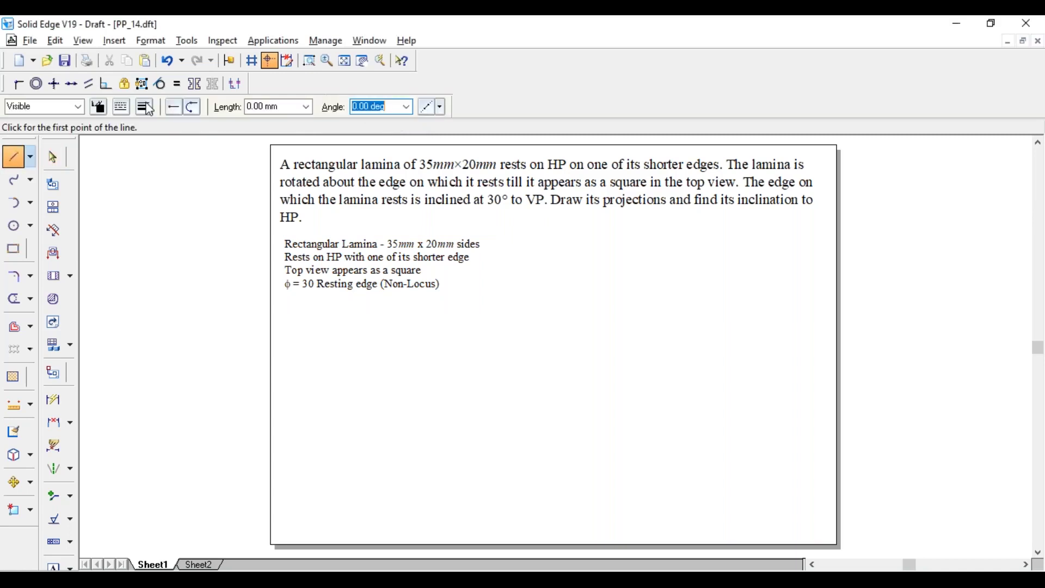
pyautogui.click(320, 390)
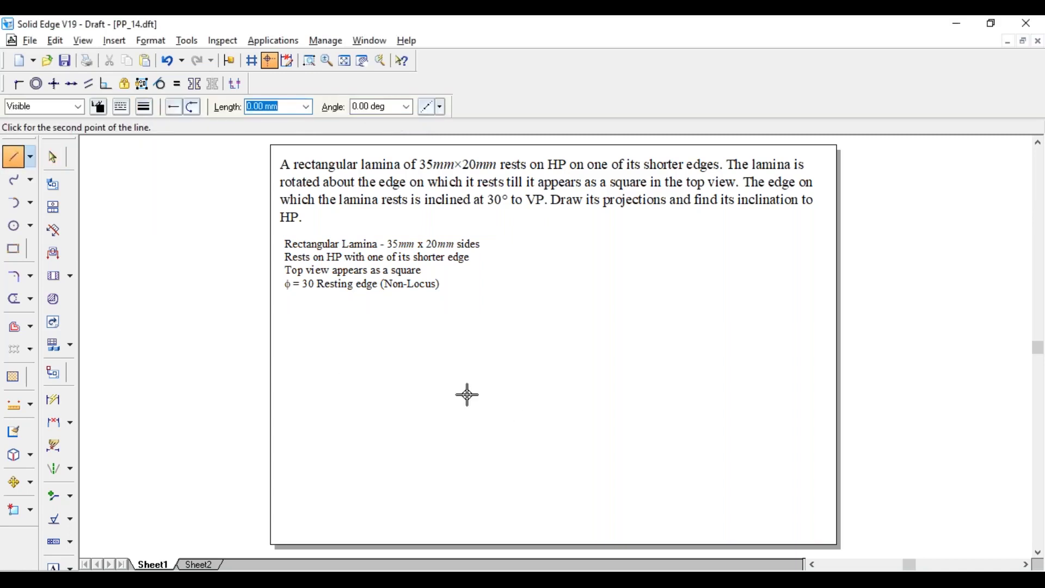
pyautogui.click(765, 390)
pyautogui.rightClick(737, 371)
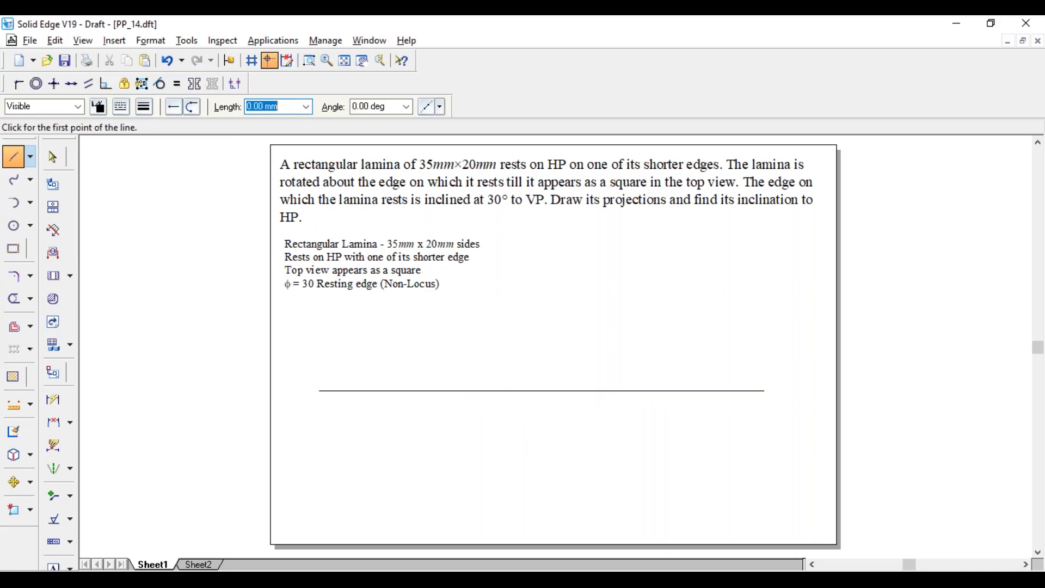
# Label the line's ends X and Y, with VP above and HP below
pyautogui.click(54, 565)
pyautogui.click(308, 391)
pyautogui.write('X')
pyautogui.click(772, 381)
pyautogui.write('Y')
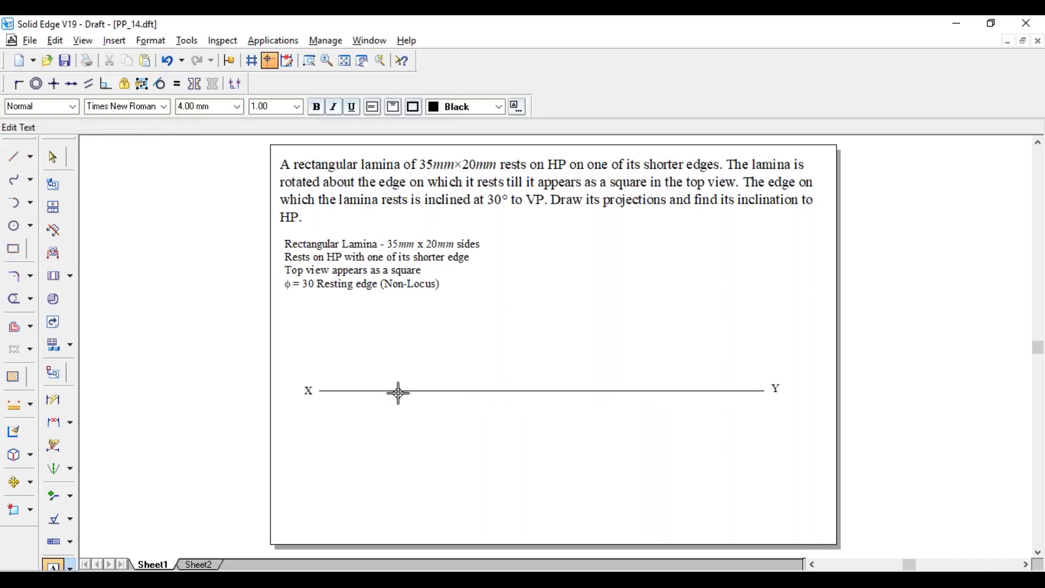
pyautogui.click(328, 379)
pyautogui.write('VP')
pyautogui.click(326, 399)
pyautogui.write('HP')
pyautogui.press('Escape')
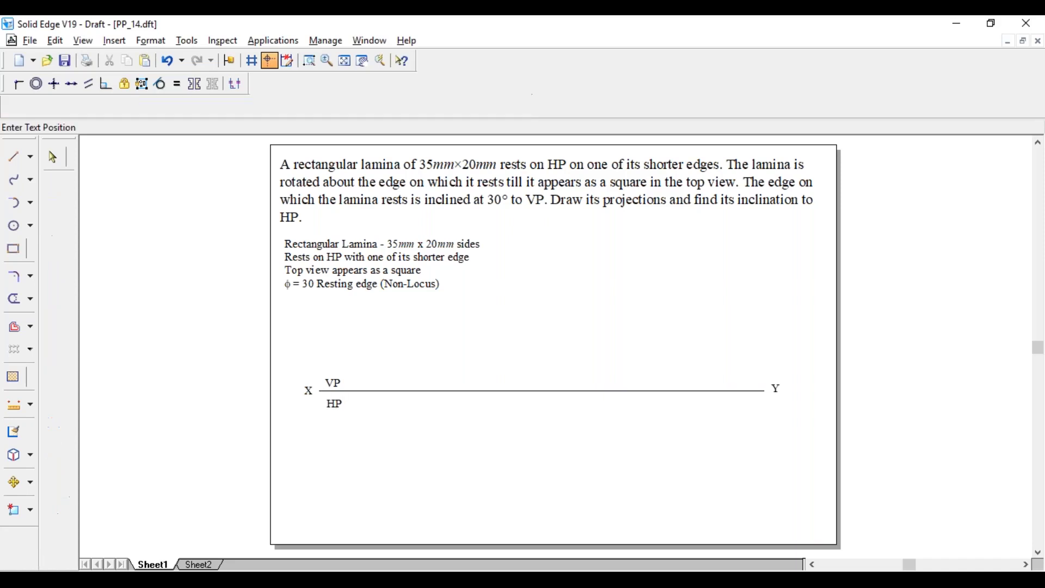
pyautogui.press('Escape')
# Check the HP label, X-Y line and notes block by selecting and deselecting them
pyautogui.click(334, 407)
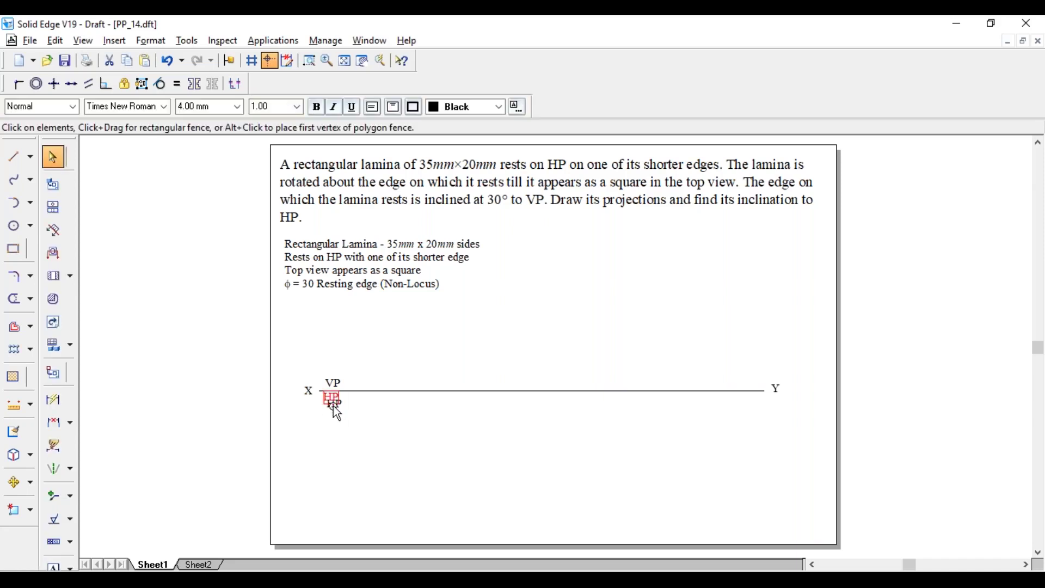
pyautogui.click(618, 343)
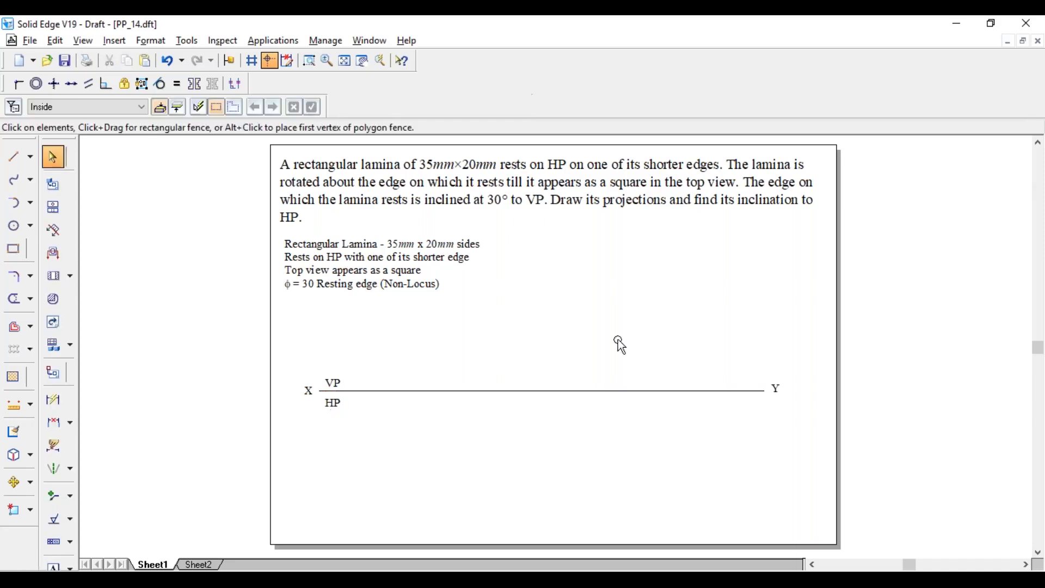
pyautogui.click(382, 393)
pyautogui.click(445, 248)
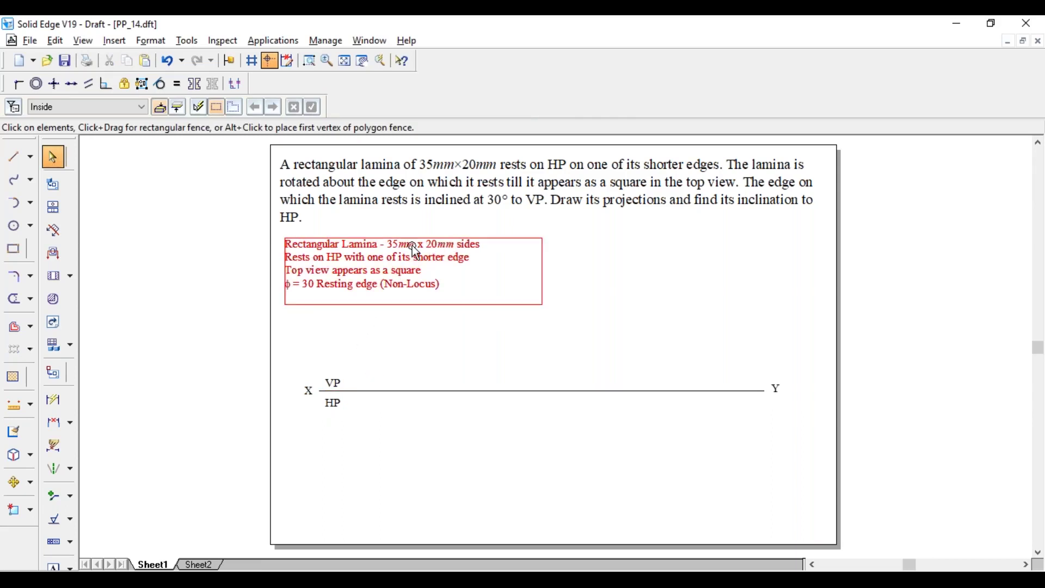
pyautogui.click(12, 158)
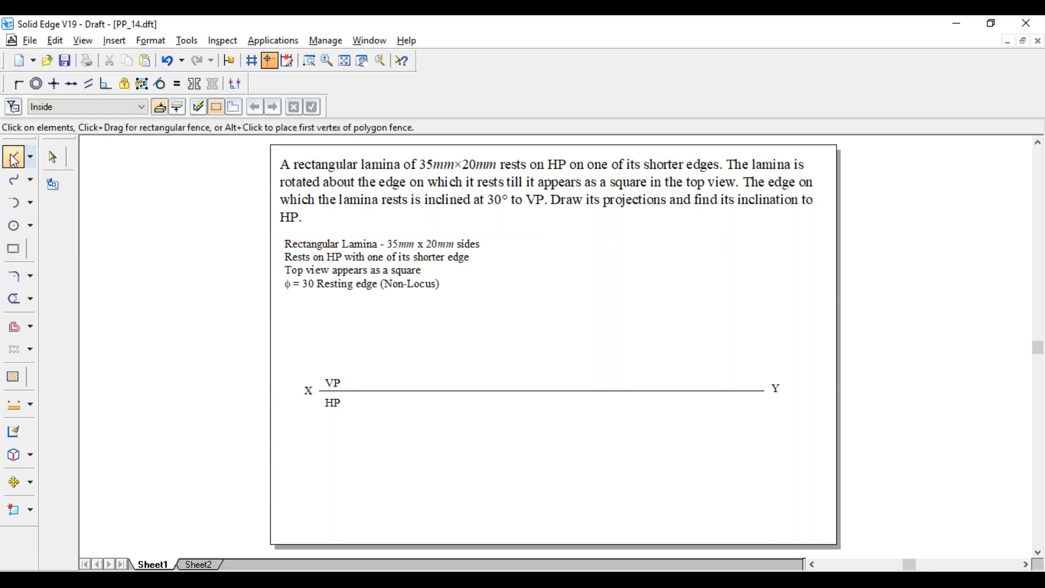
# Draw a closed 35 × 20 rectangle below HP using a chosen line width
pyautogui.click(12, 158)
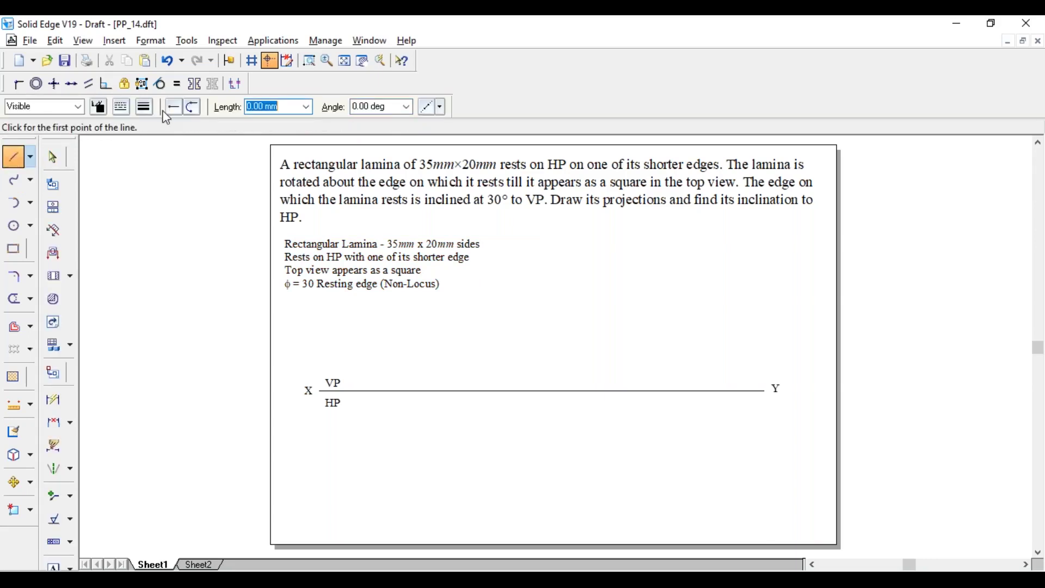
pyautogui.click(144, 106)
pyautogui.click(154, 174)
pyautogui.click(382, 429)
pyautogui.write('20')
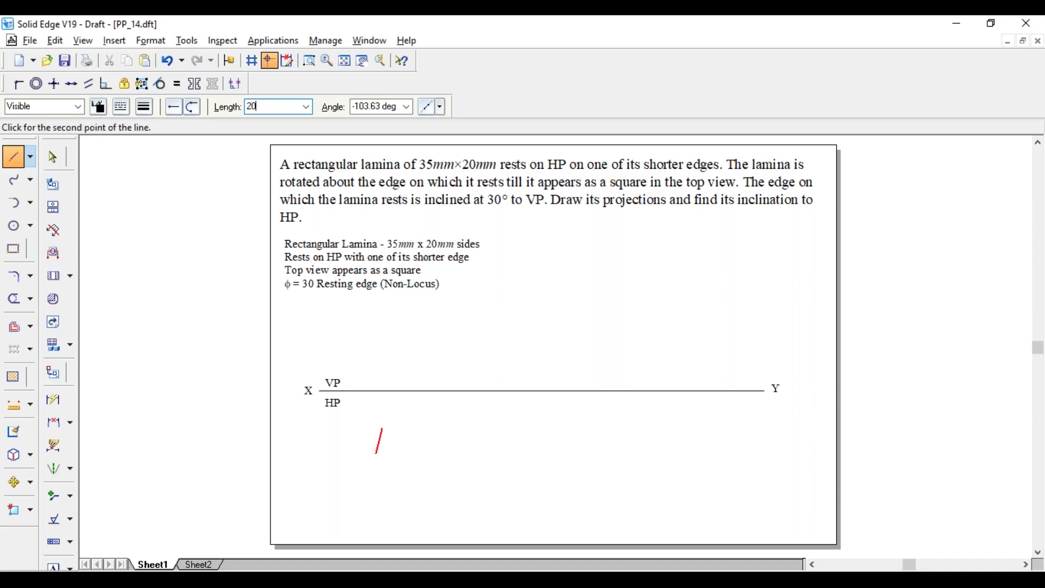
pyautogui.press('Tab')
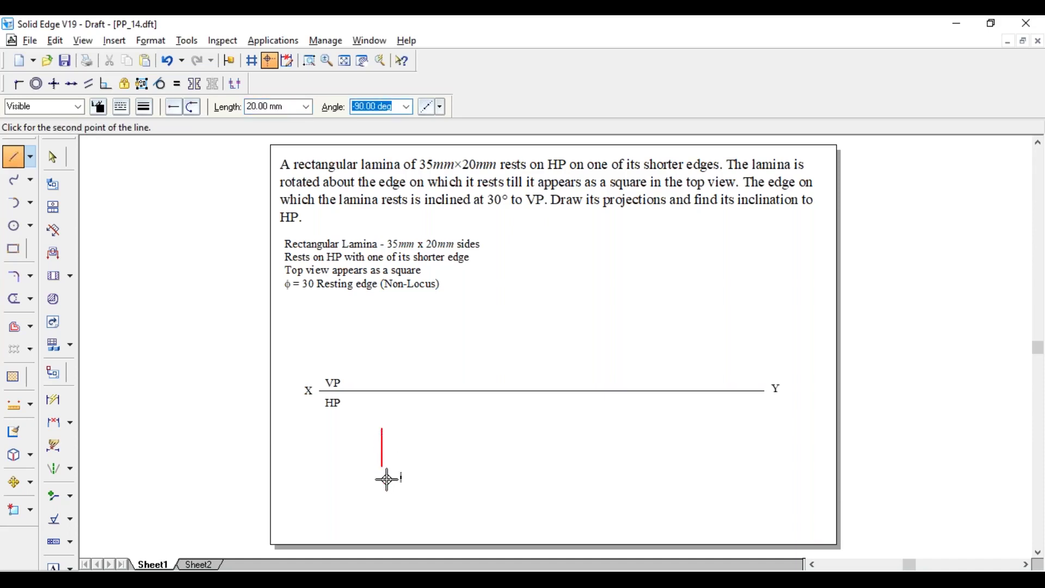
pyautogui.press('Return')
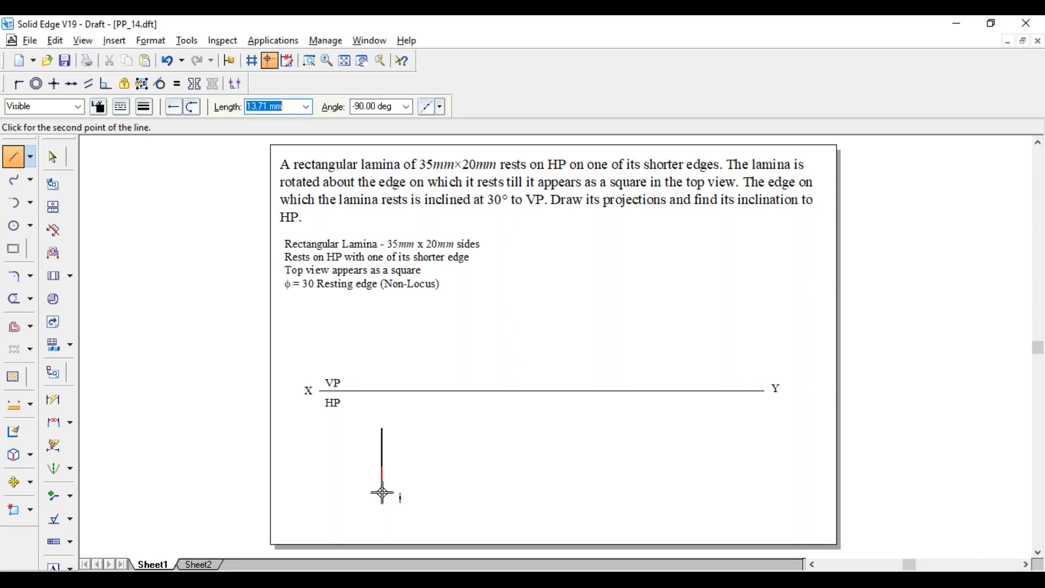
pyautogui.write('35')
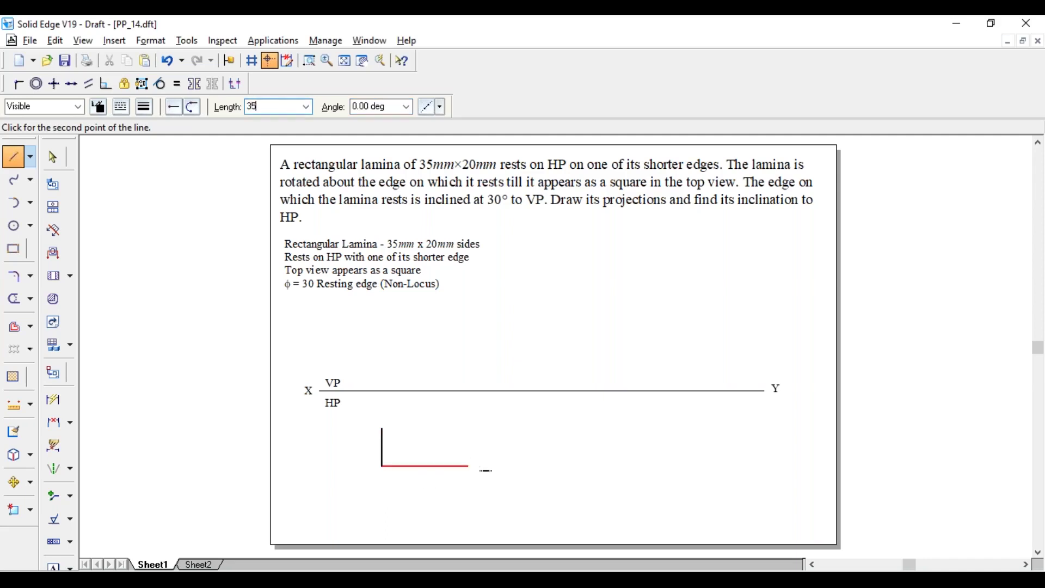
pyautogui.press('Return')
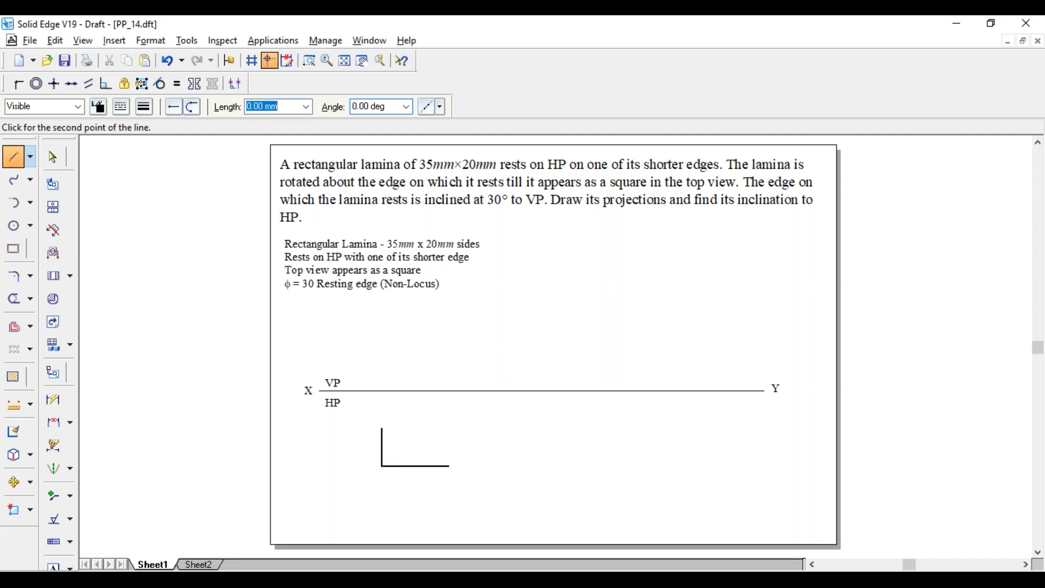
pyautogui.click(381, 428)
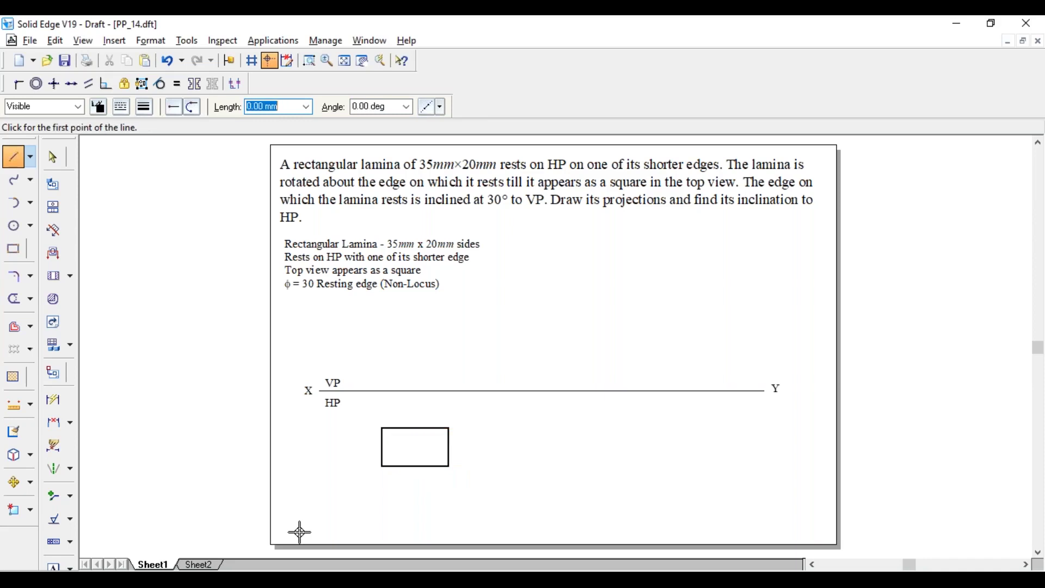
pyautogui.press('Escape')
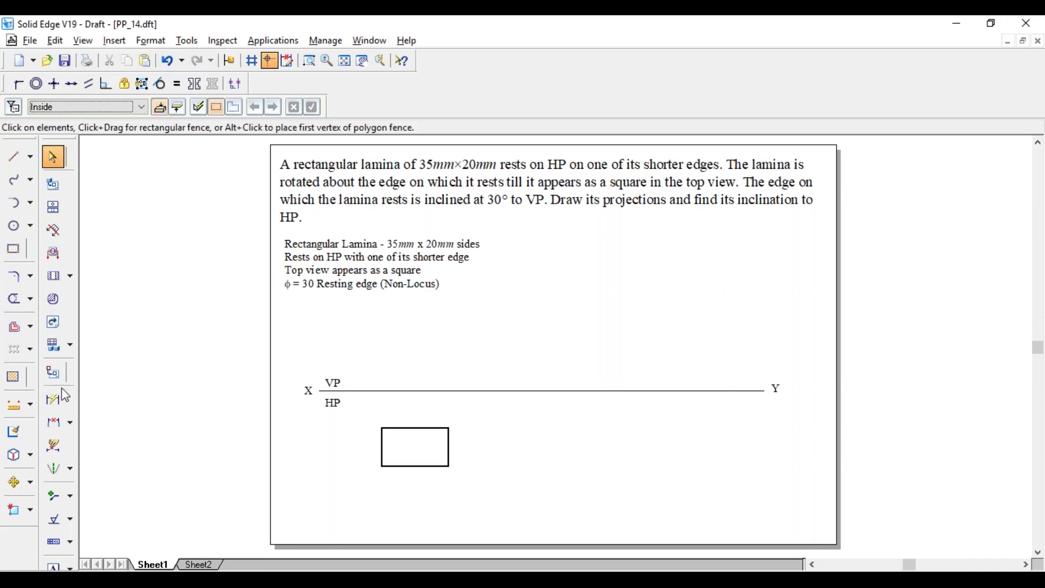
# Dimension the rectangle's left edge as 20 and bottom edge as 35
pyautogui.click(54, 399)
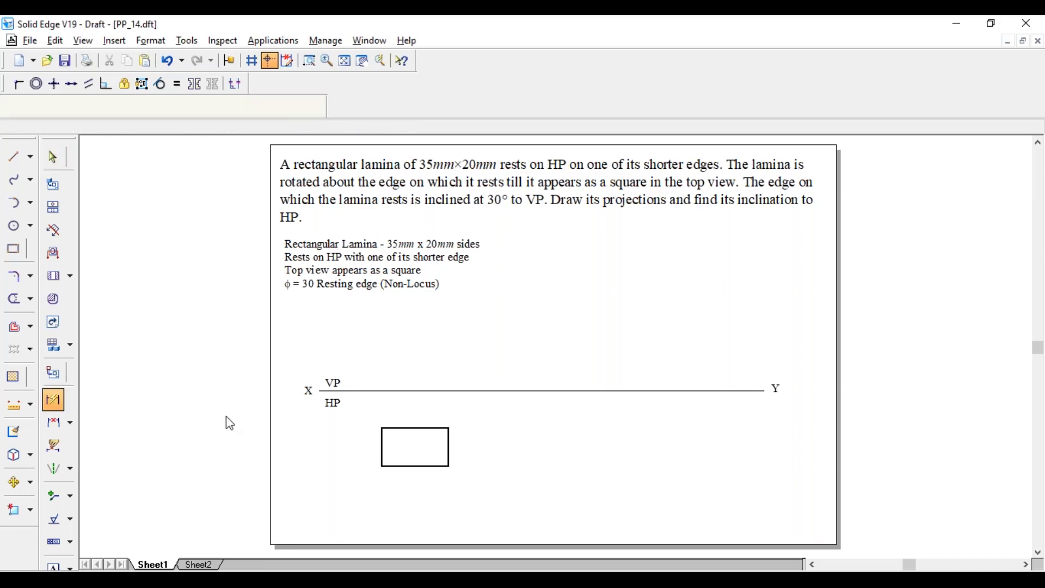
pyautogui.click(382, 444)
pyautogui.click(366, 446)
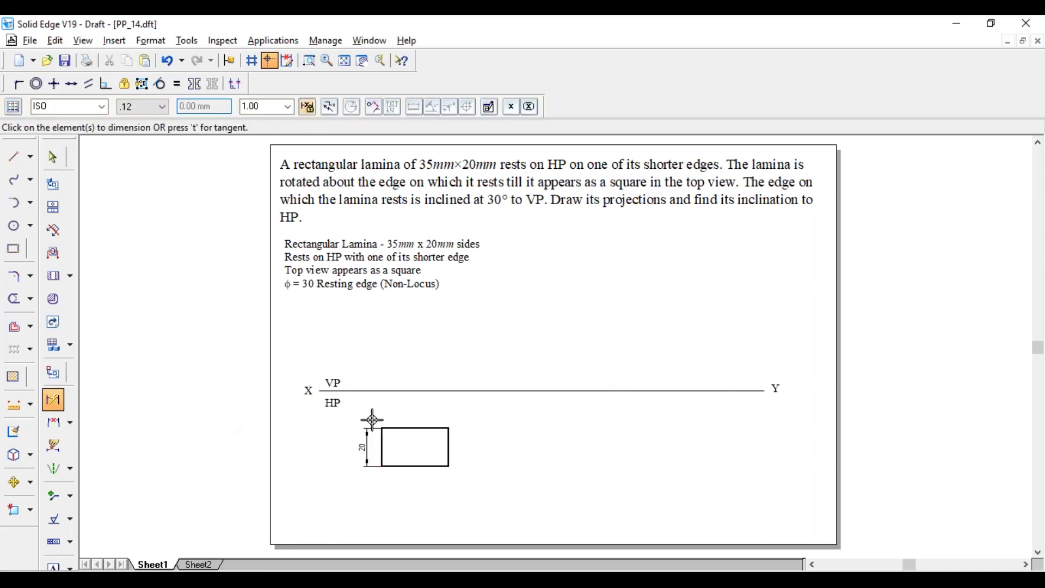
pyautogui.click(415, 466)
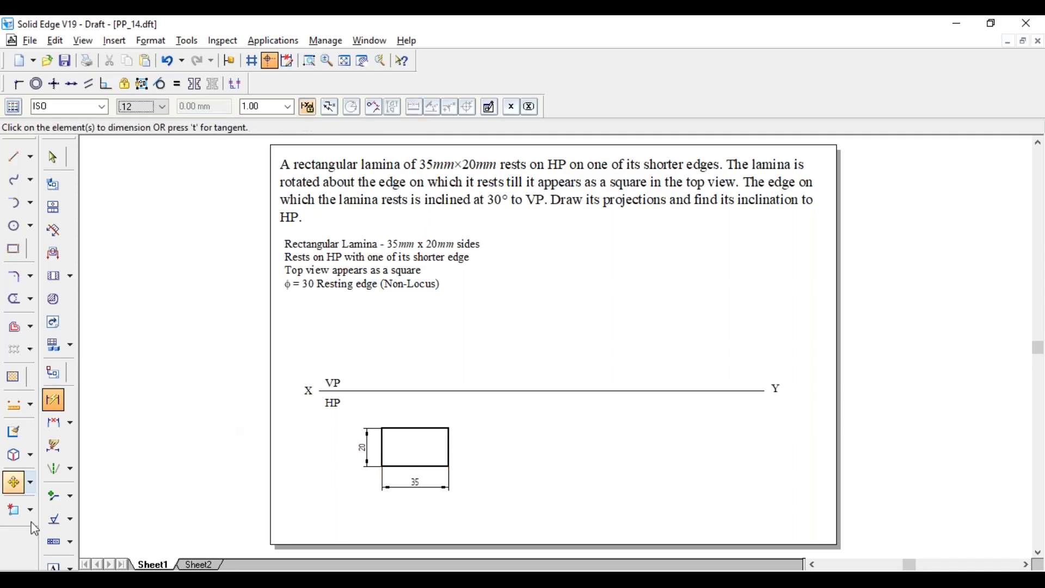
# Place corner labels a, b, c and d around the rectangle
pyautogui.click(51, 565)
pyautogui.click(373, 427)
pyautogui.write('a')
pyautogui.click(377, 473)
pyautogui.write('b')
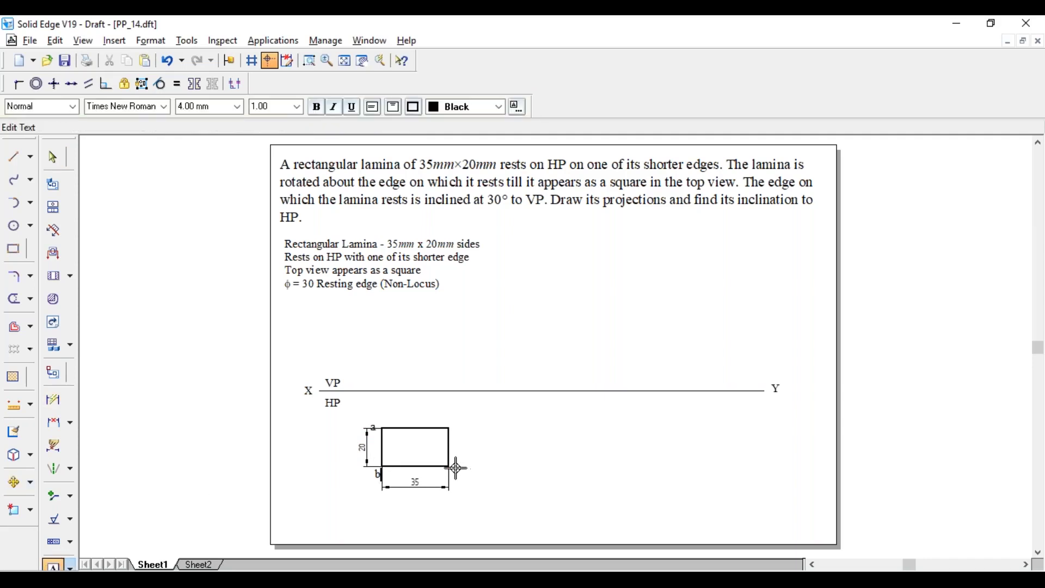
pyautogui.click(456, 467)
pyautogui.write('d')
pyautogui.write('c')
pyautogui.click(451, 419)
pyautogui.write('d')
pyautogui.press('Escape')
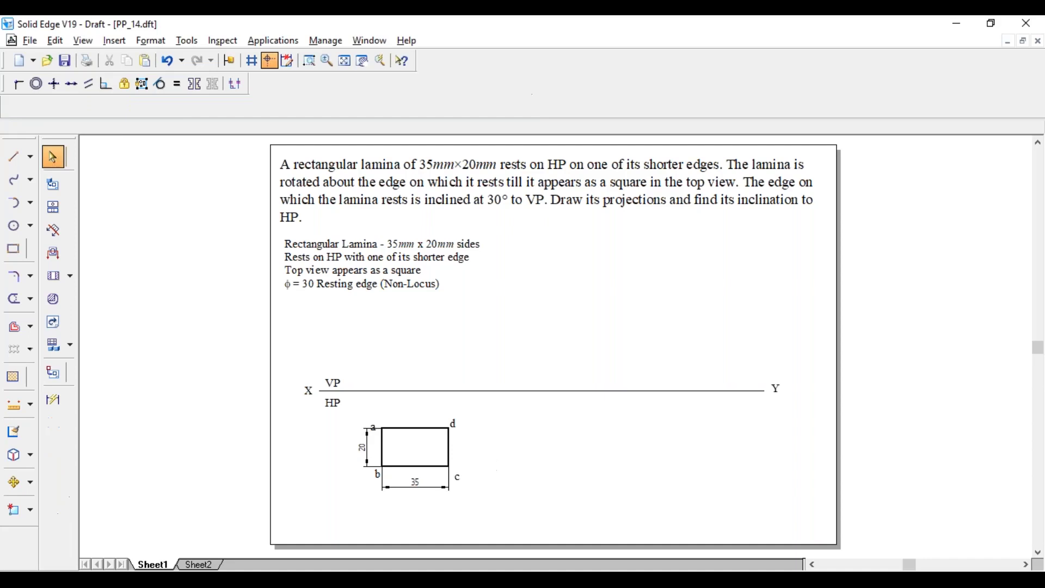
# Review labels a and c by opening each for editing
pyautogui.doubleClick(375, 415)
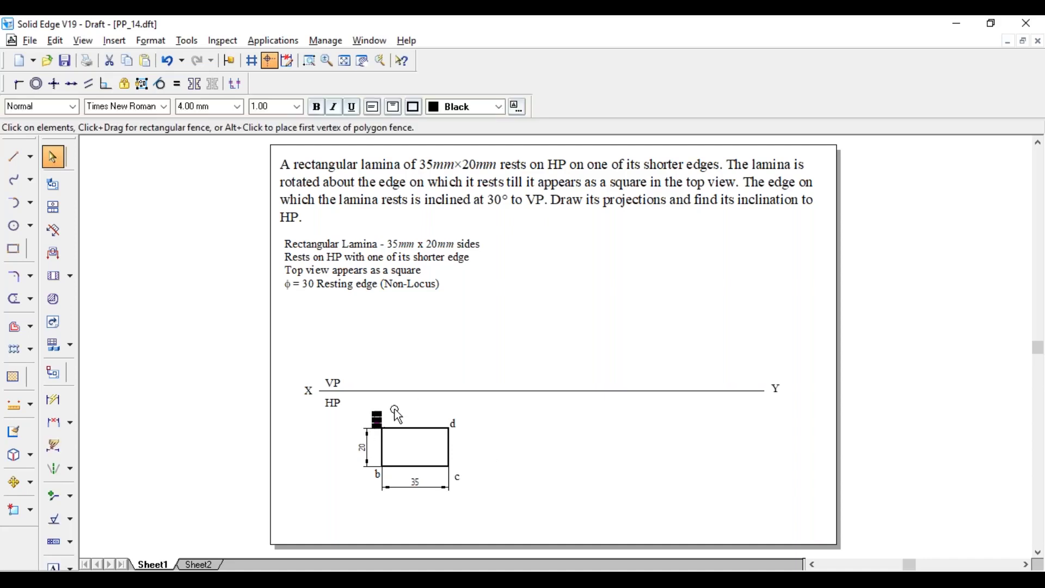
pyautogui.press('Escape')
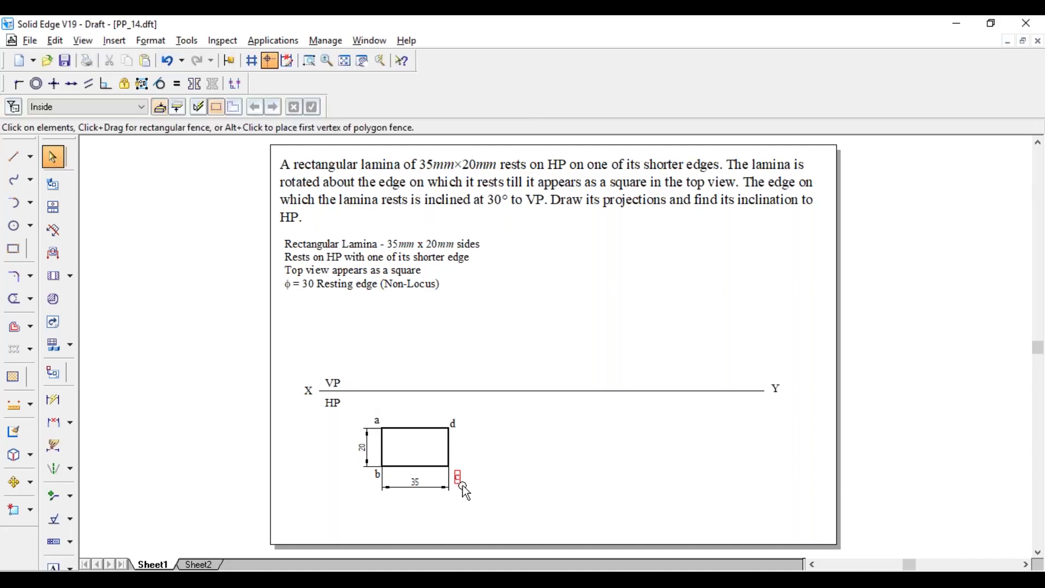
pyautogui.click(459, 483)
pyautogui.doubleClick(449, 462)
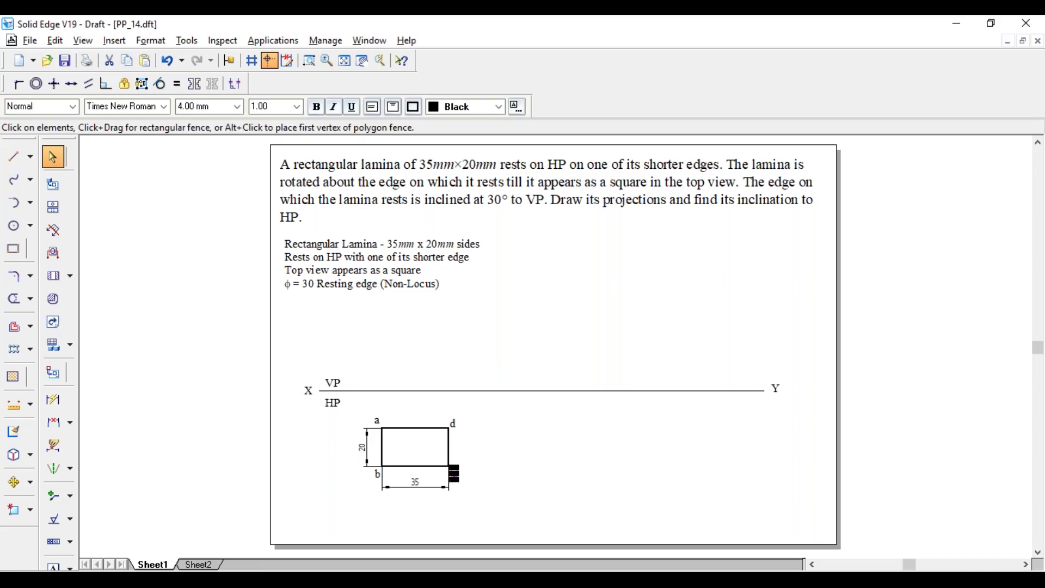
pyautogui.press('Escape')
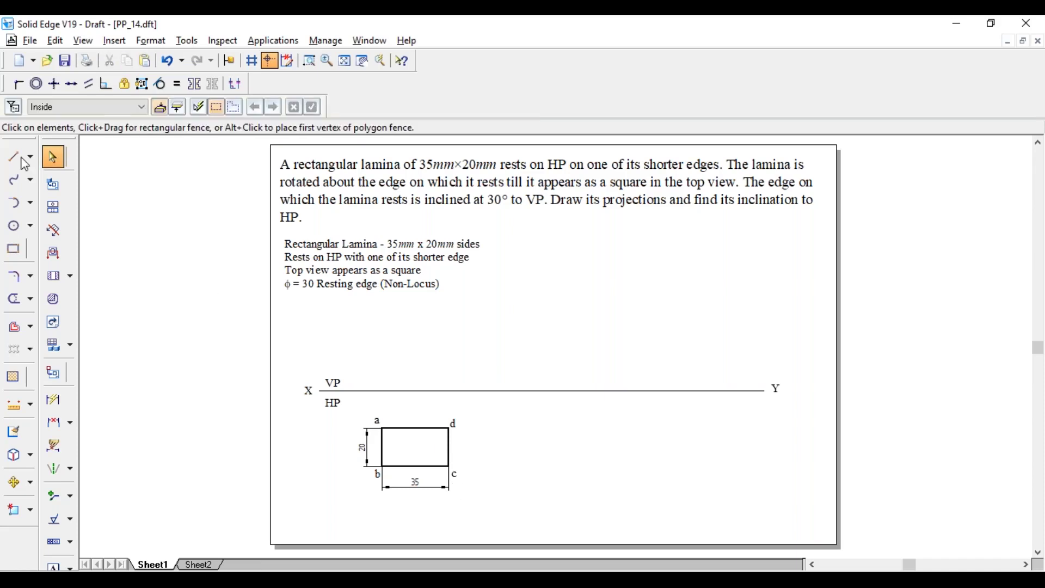
# Draw vertical projectors from corners a and d up to the XY line
pyautogui.click(17, 159)
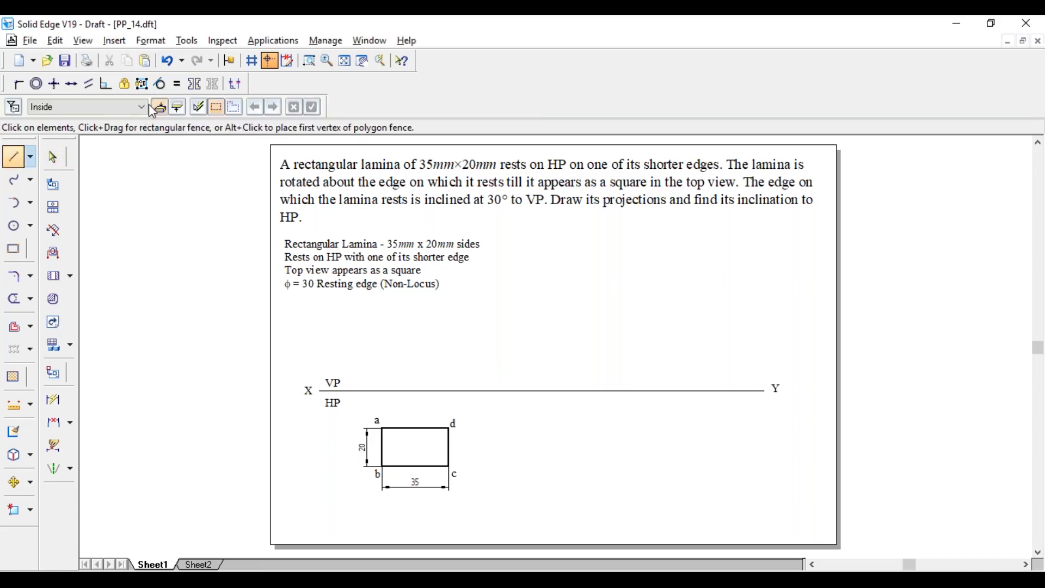
pyautogui.click(381, 466)
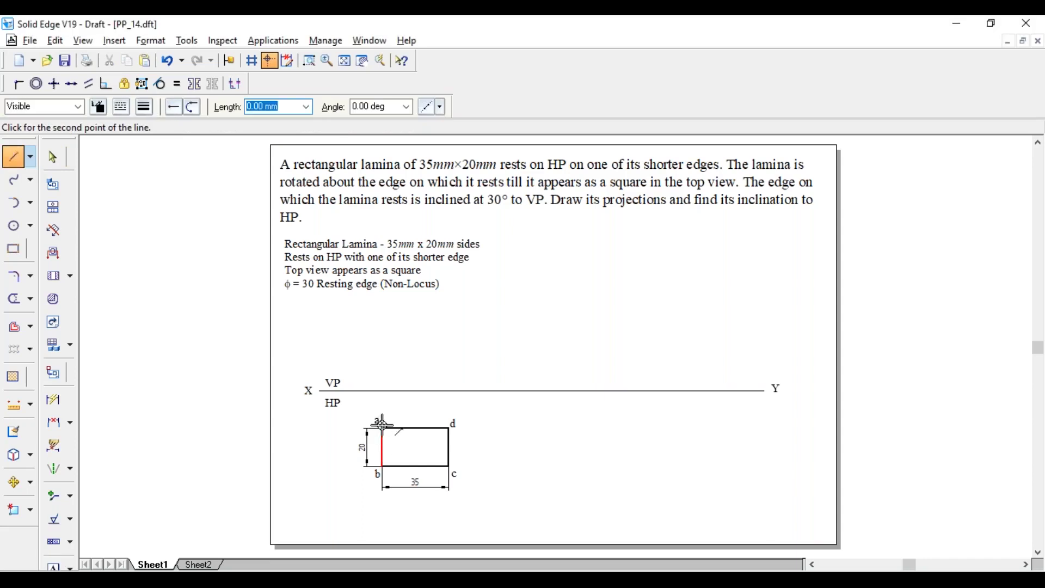
pyautogui.click(382, 391)
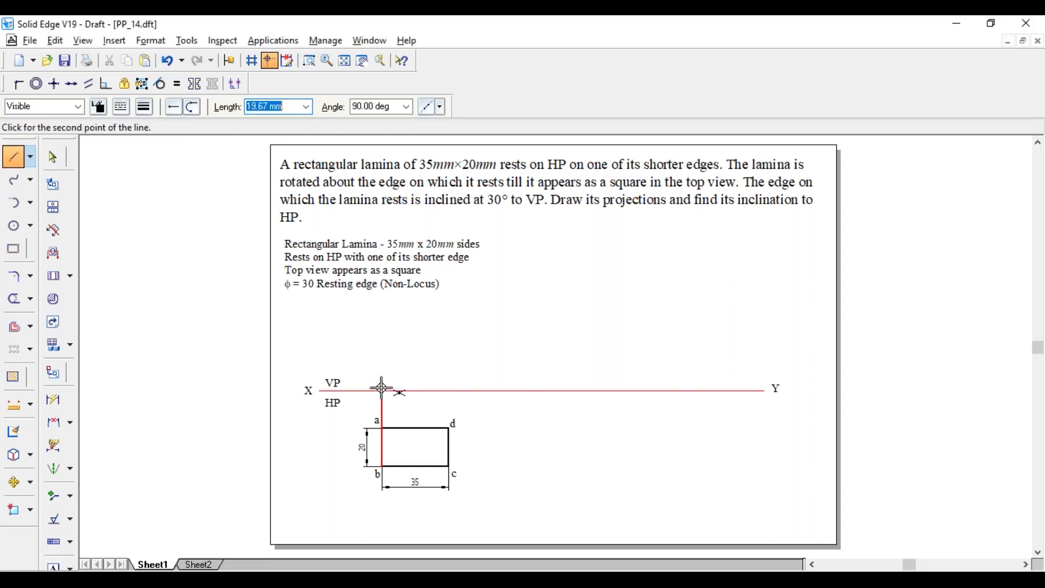
pyautogui.rightClick(388, 362)
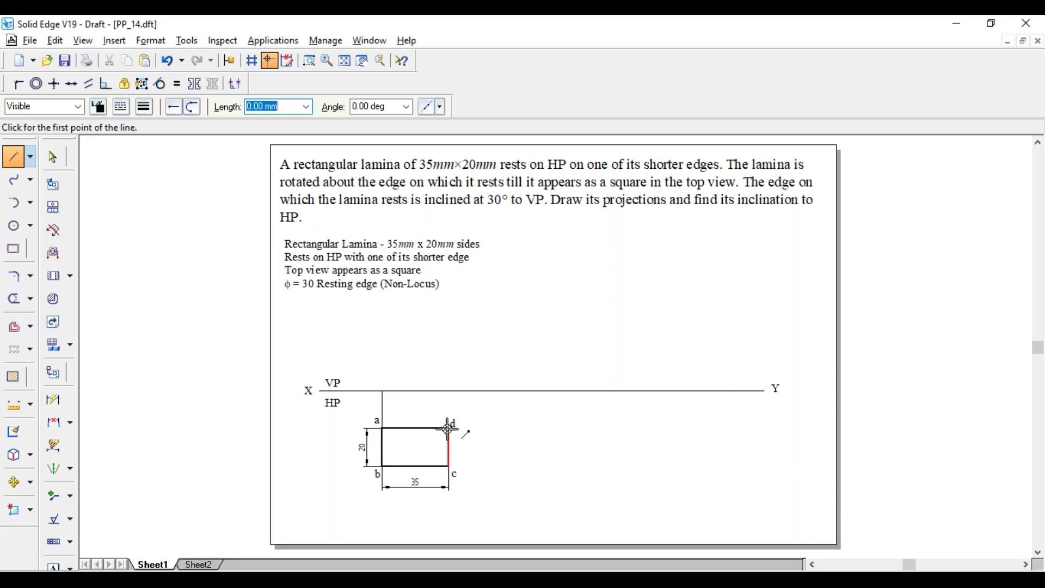
pyautogui.click(448, 428)
pyautogui.click(448, 390)
pyautogui.rightClick(245, 367)
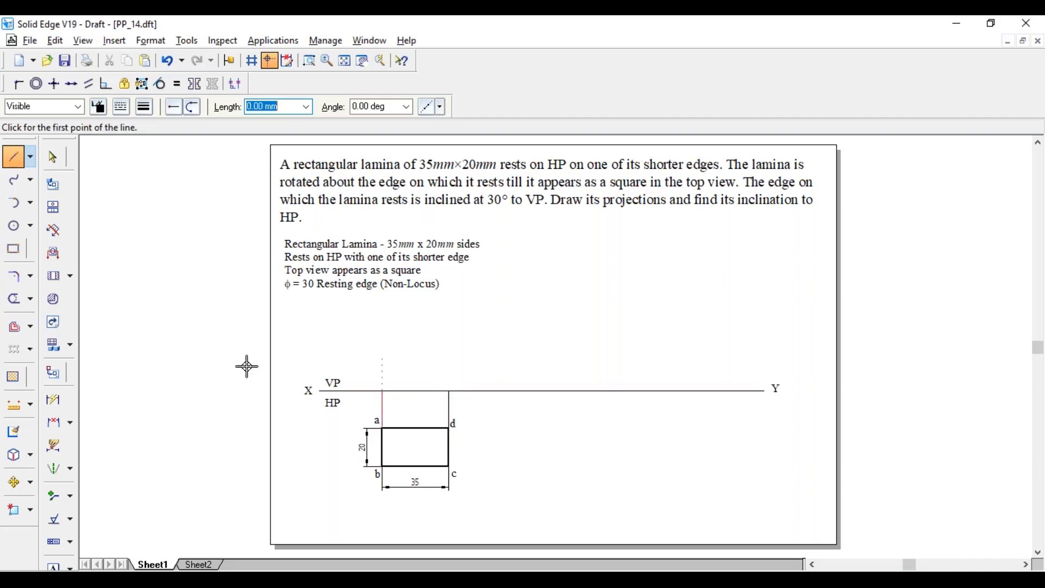
# Draw the front-view edge along XY between the projectors in a new line width
pyautogui.click(145, 106)
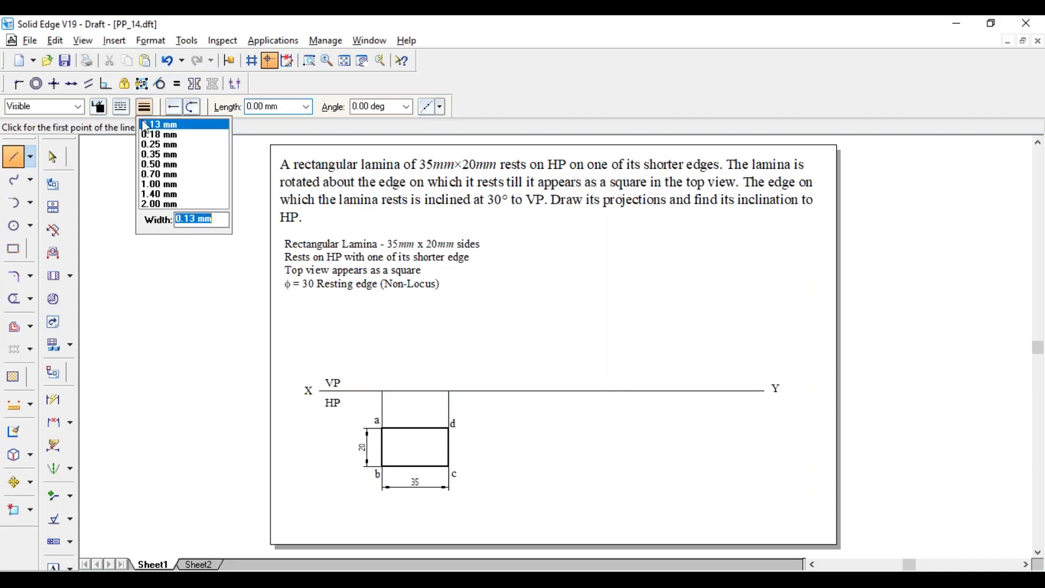
pyautogui.click(158, 170)
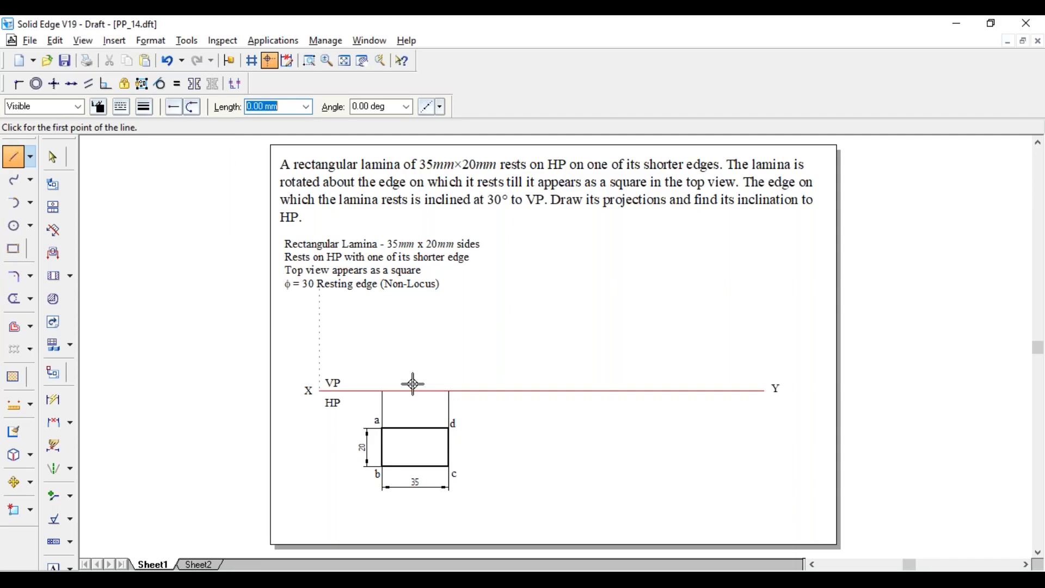
pyautogui.click(383, 390)
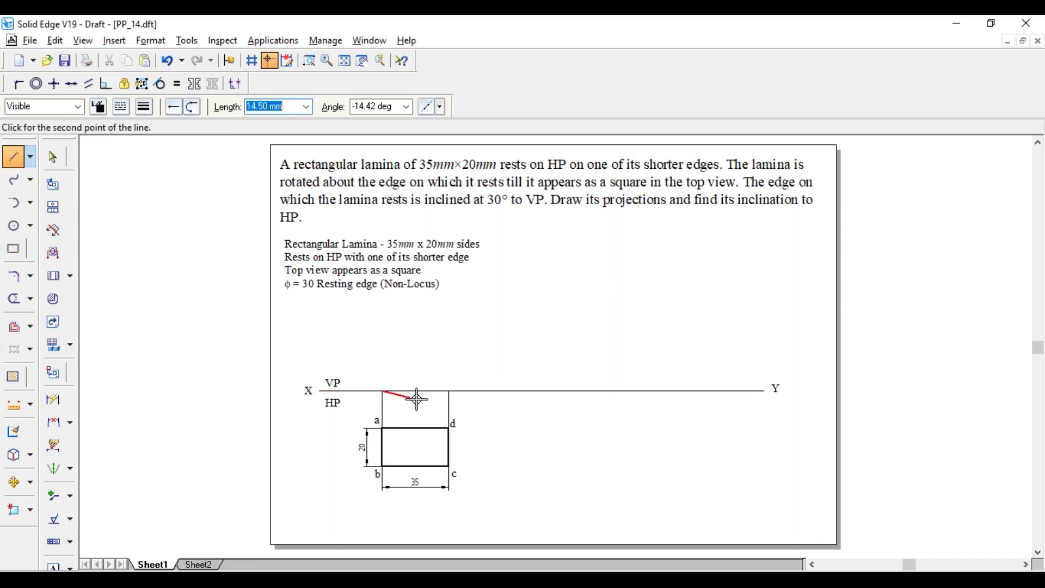
pyautogui.click(448, 390)
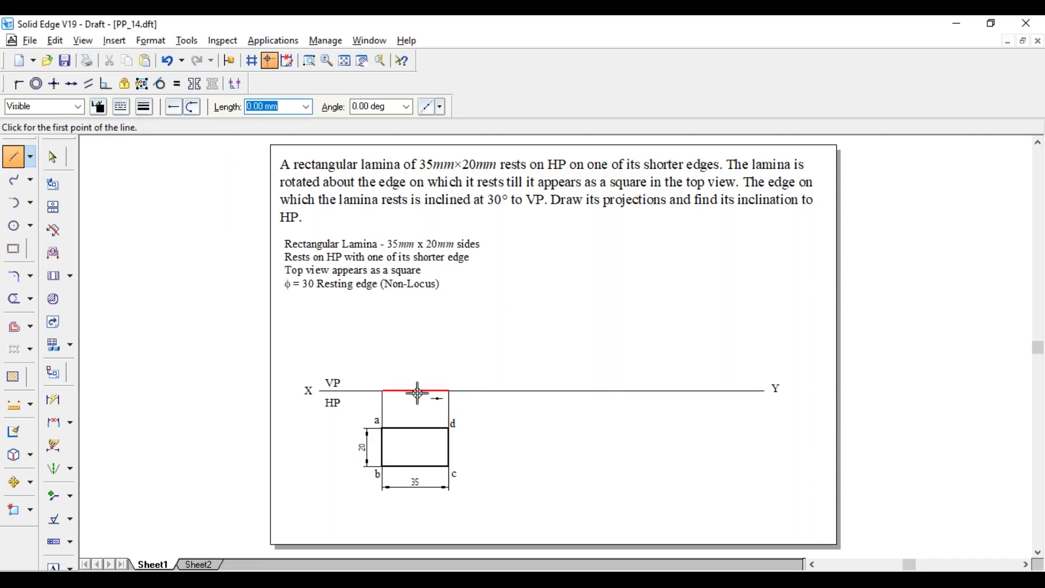
pyautogui.press('Escape')
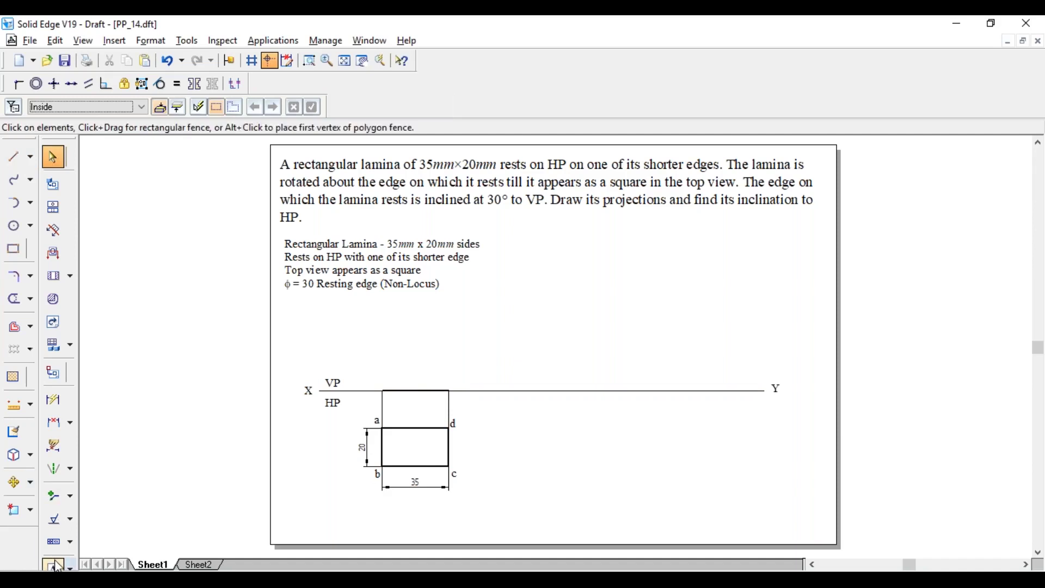
# Place the b'(a') and c'(d') labels above XY, then try and cancel a leader arrow
pyautogui.click(52, 565)
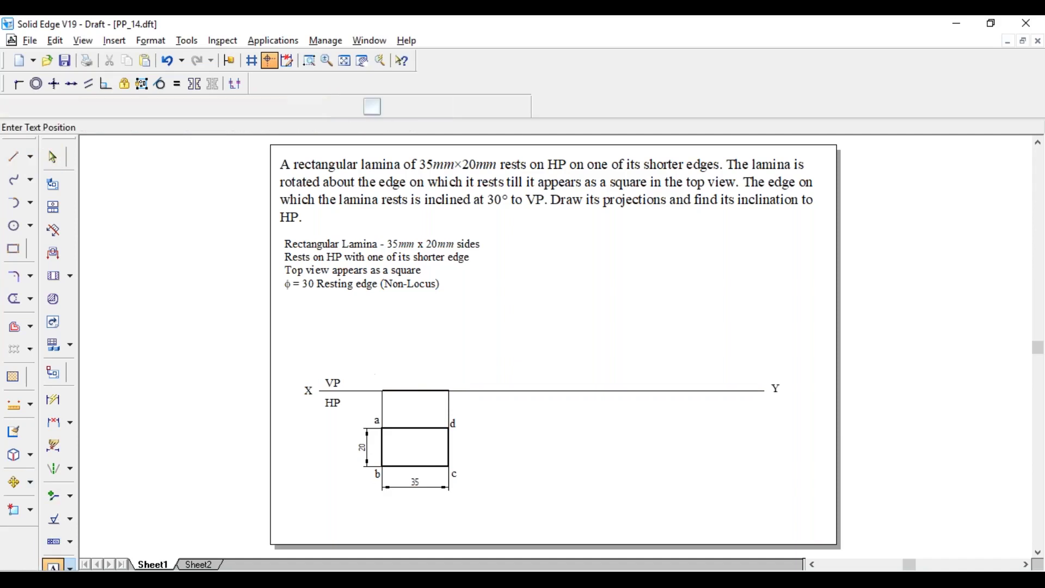
pyautogui.click(374, 374)
pyautogui.write("b'(")
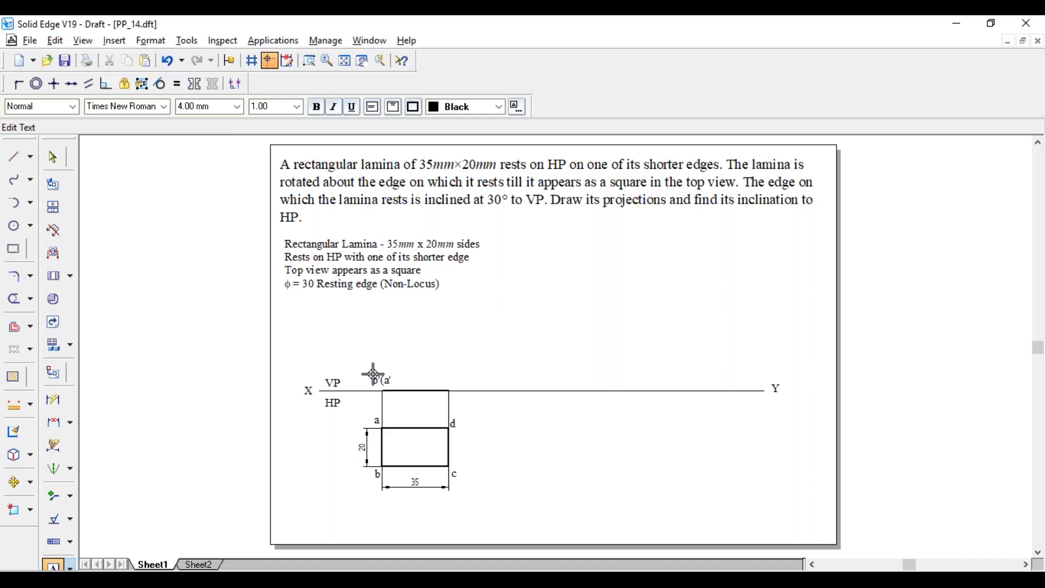
pyautogui.write("a')")
pyautogui.write("'(d')")
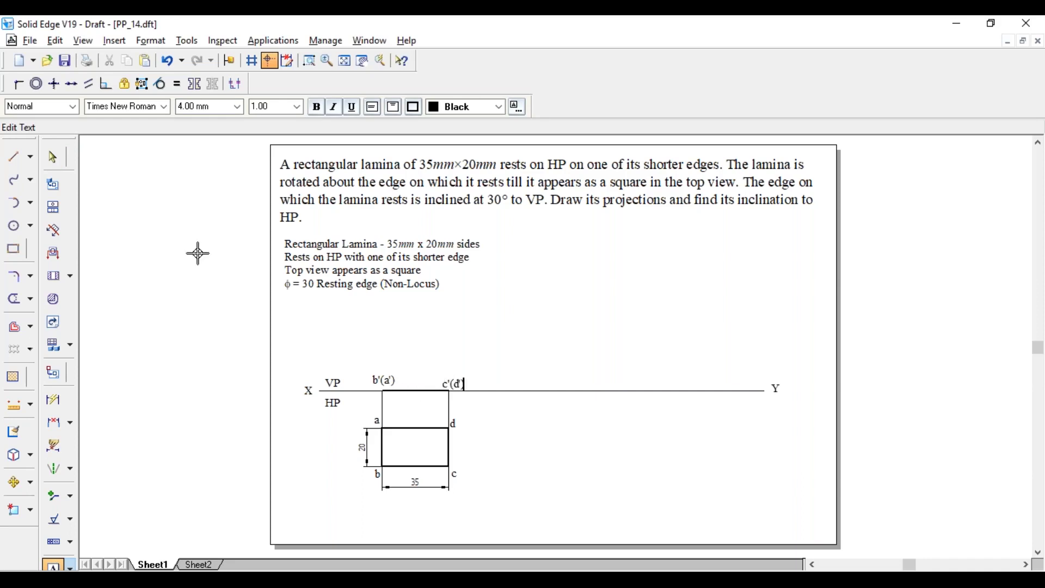
pyautogui.click(54, 494)
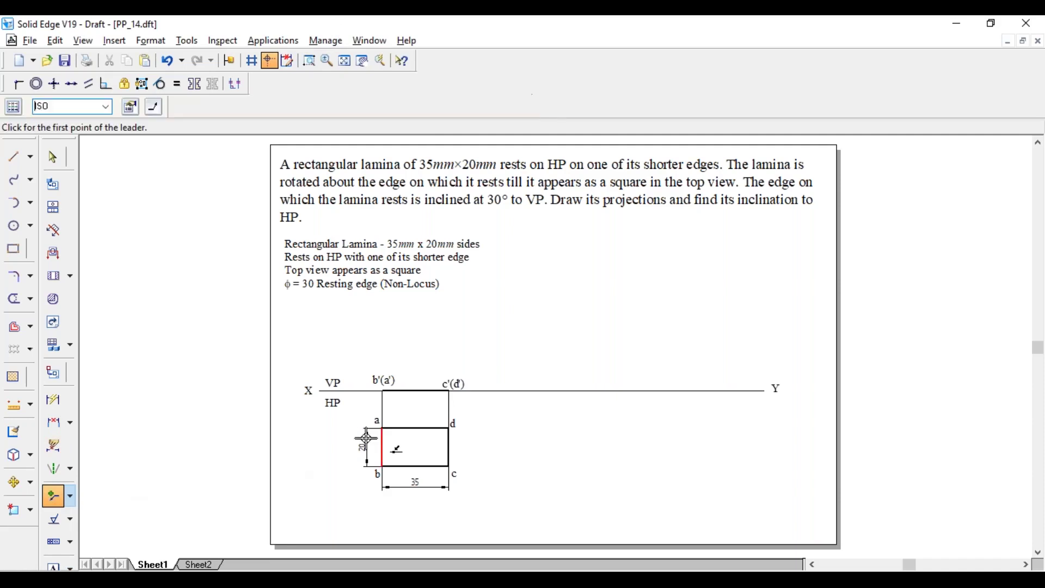
pyautogui.click(447, 398)
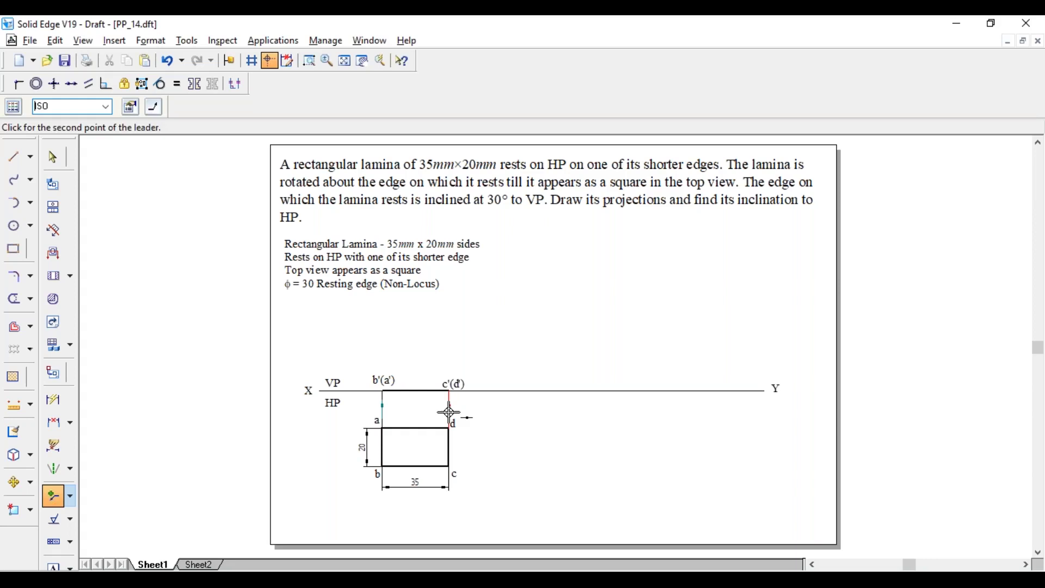
pyautogui.press('Escape')
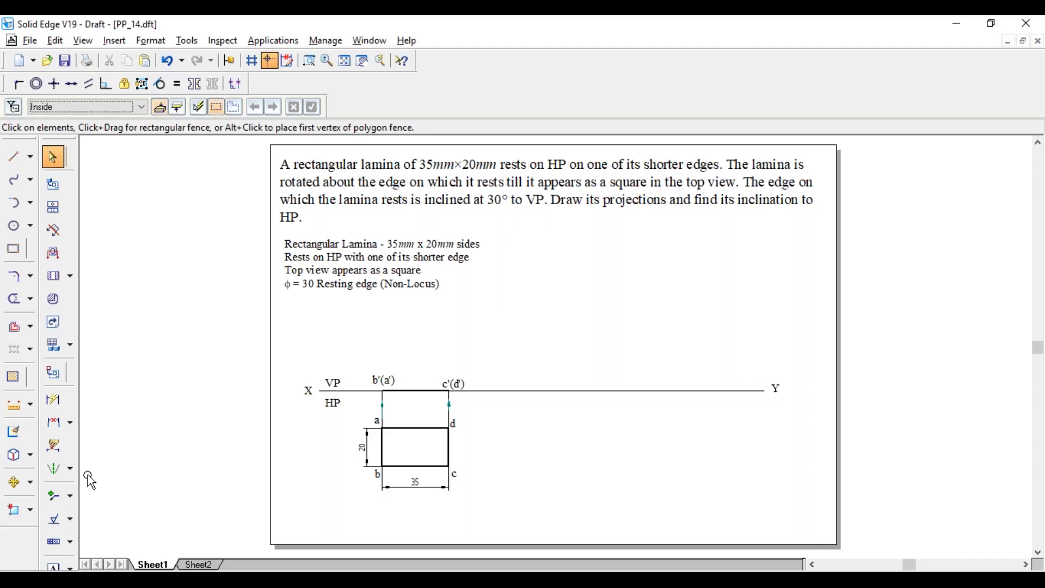
# Draw horizontal projectors extending right from corners d and c
pyautogui.click(15, 159)
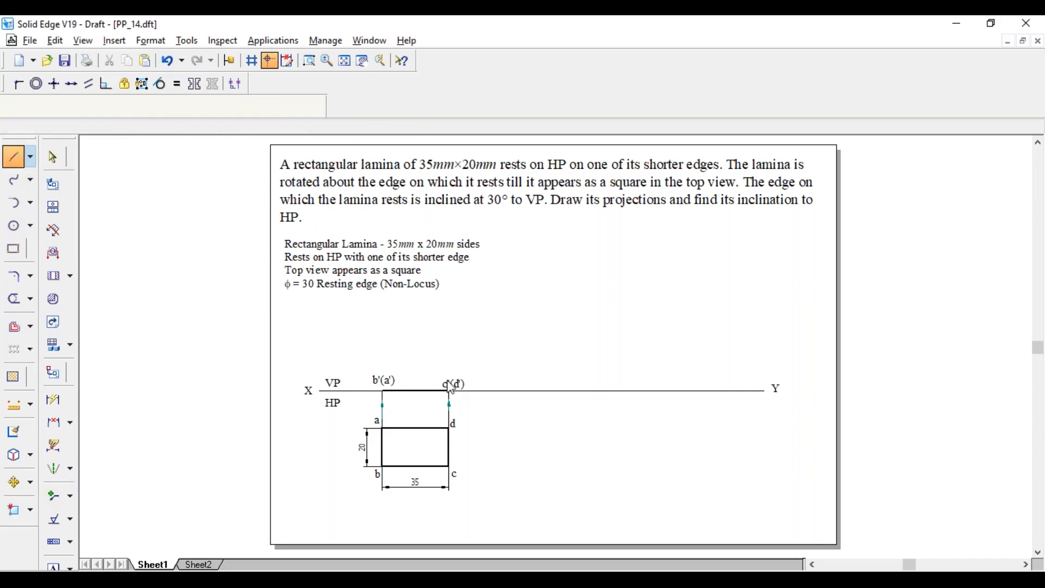
pyautogui.click(449, 428)
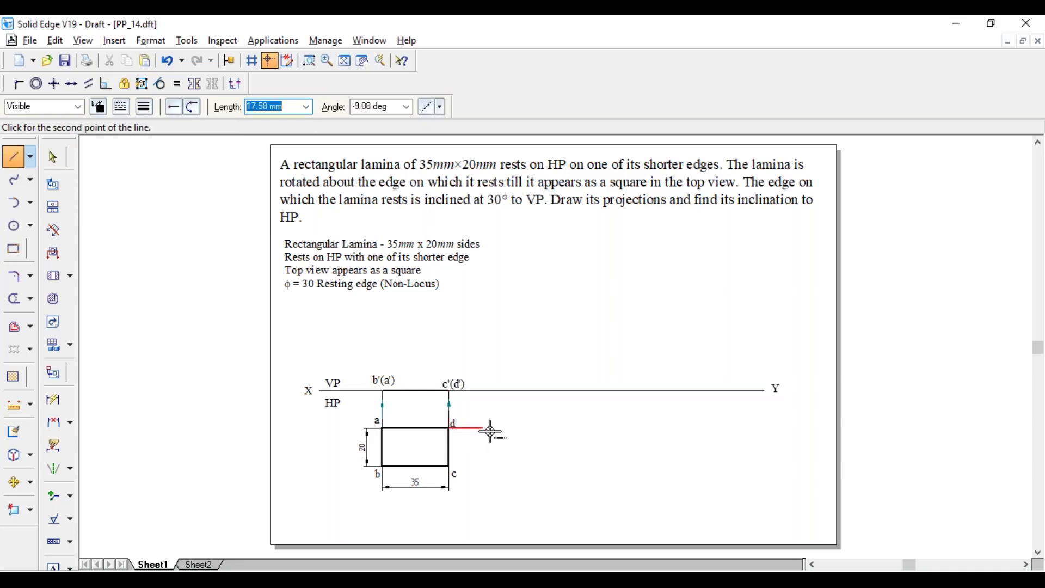
pyautogui.click(494, 429)
pyautogui.click(448, 427)
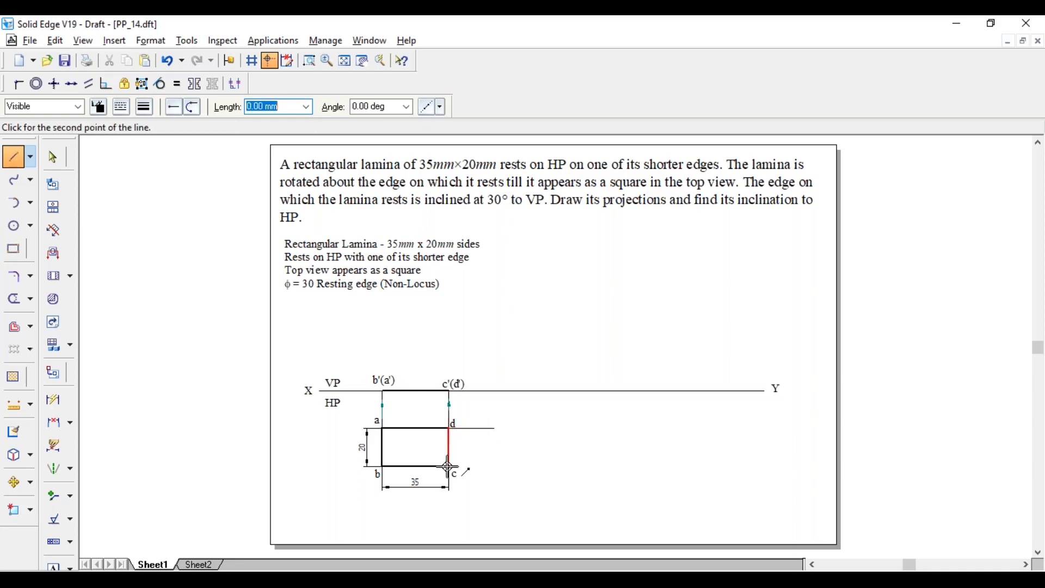
pyautogui.click(449, 467)
pyautogui.click(494, 466)
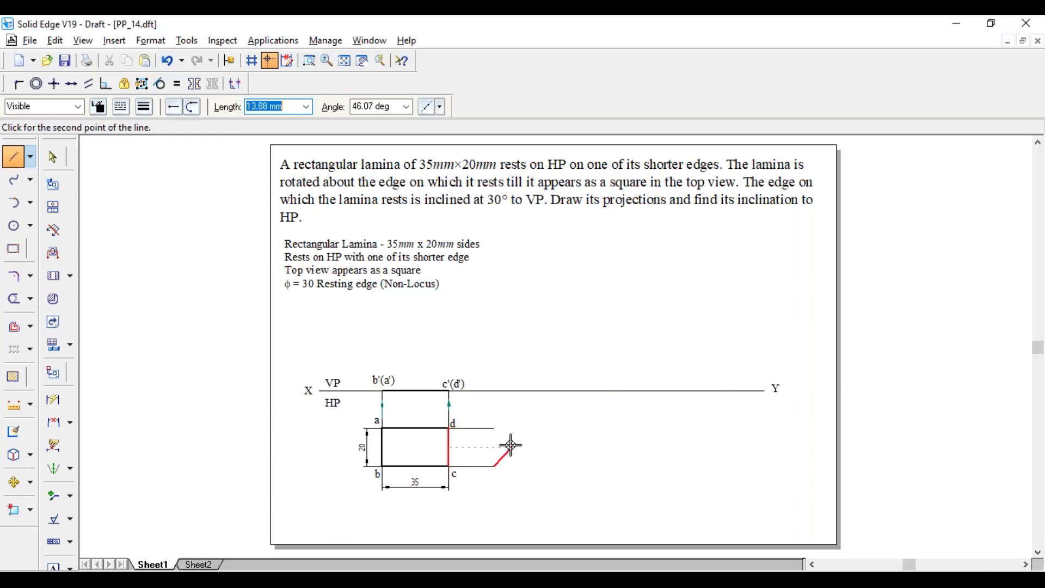
pyautogui.rightClick(510, 445)
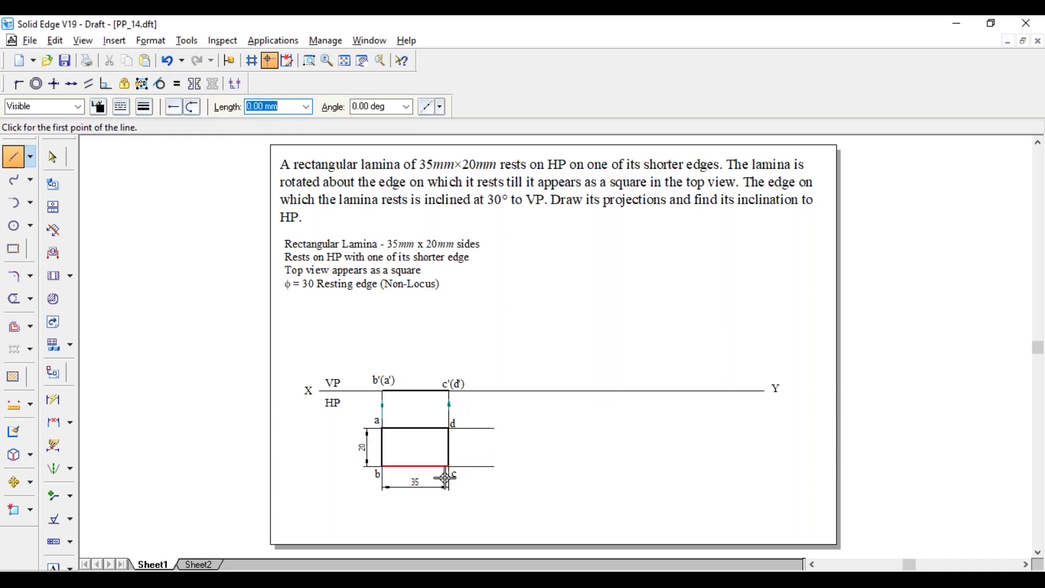
# Draw the 20 mm square between the projectors, right of the rectangle
pyautogui.click(142, 116)
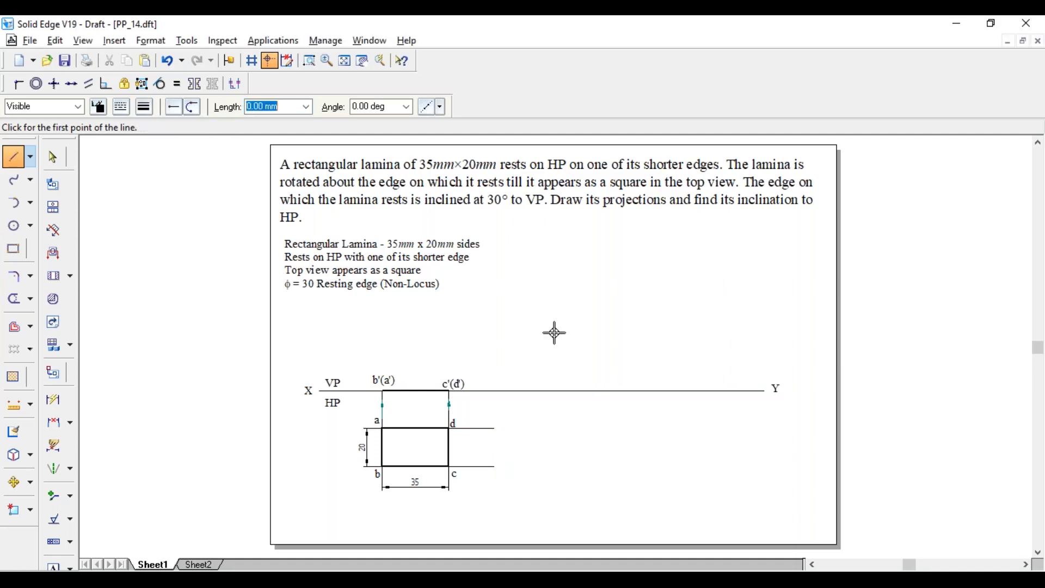
pyautogui.click(493, 429)
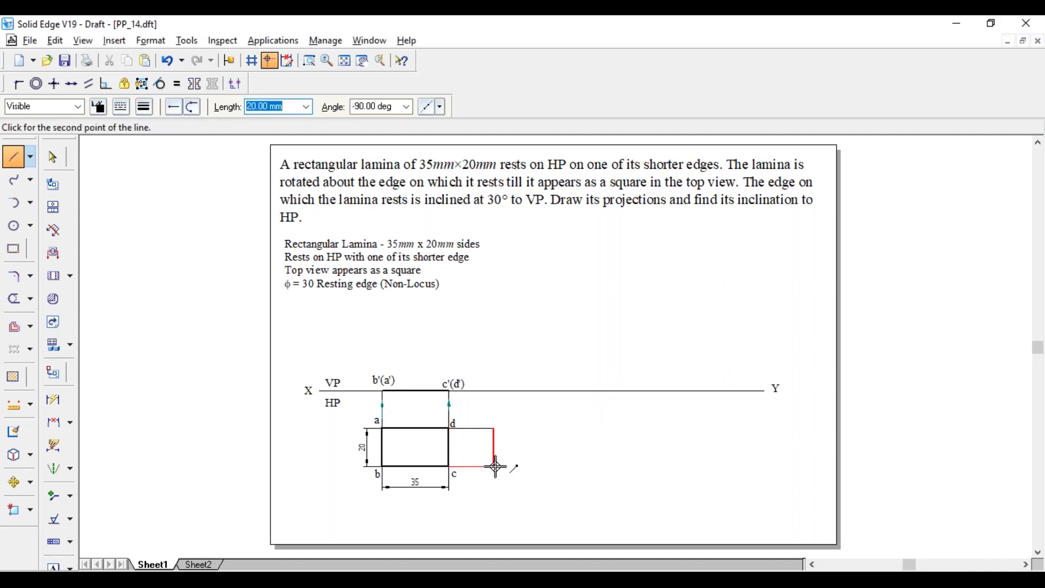
pyautogui.click(493, 466)
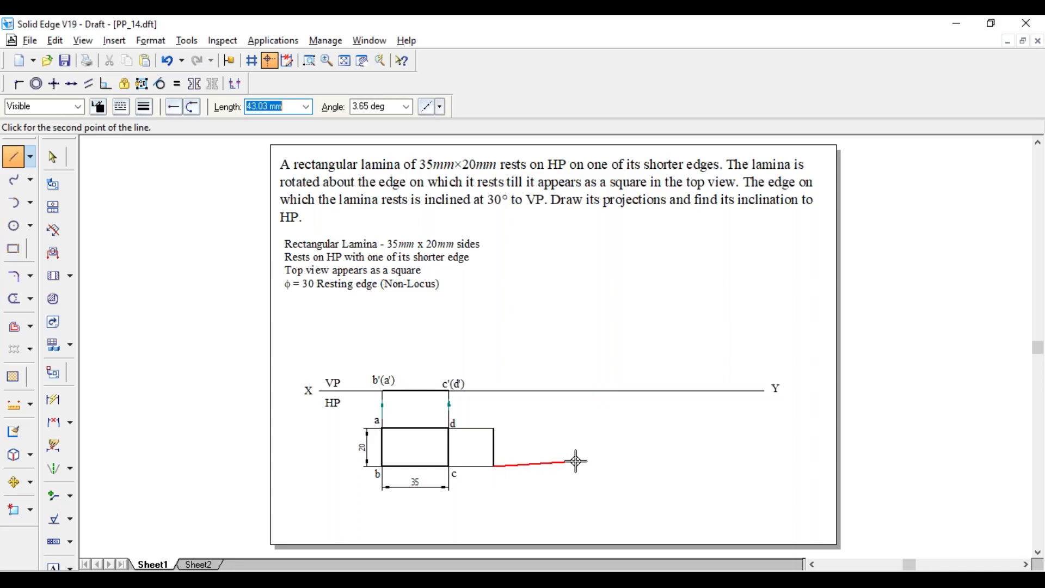
pyautogui.write('20')
pyautogui.press('Tab')
pyautogui.write('0')
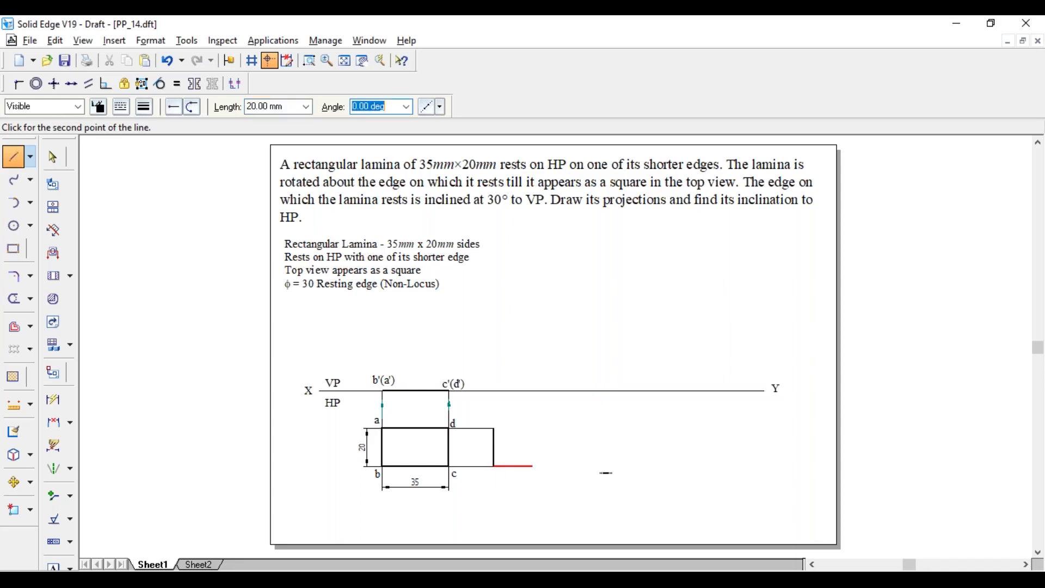
pyautogui.write('90')
pyautogui.press('Return')
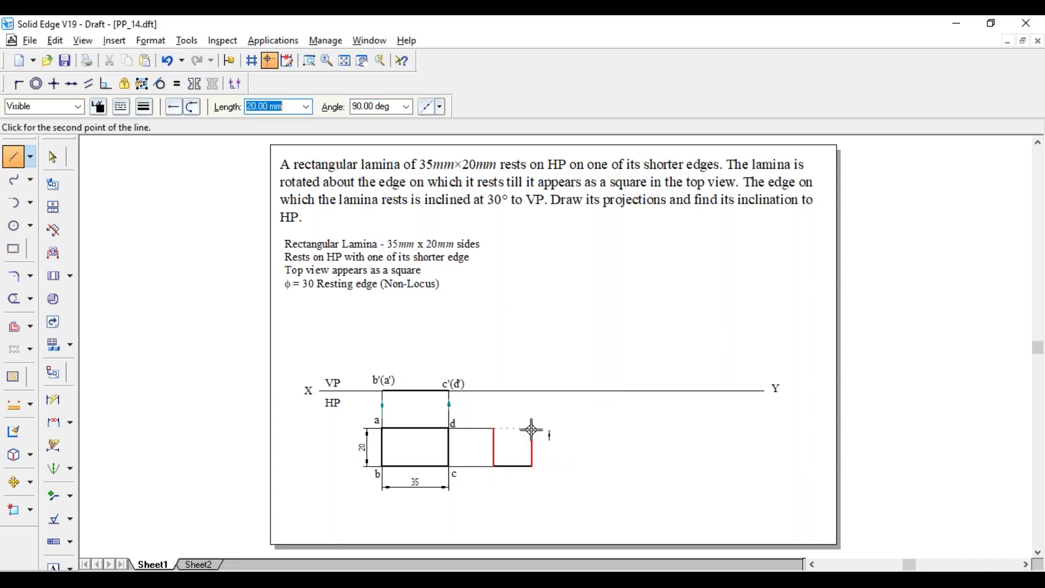
pyautogui.click(532, 428)
pyautogui.click(494, 428)
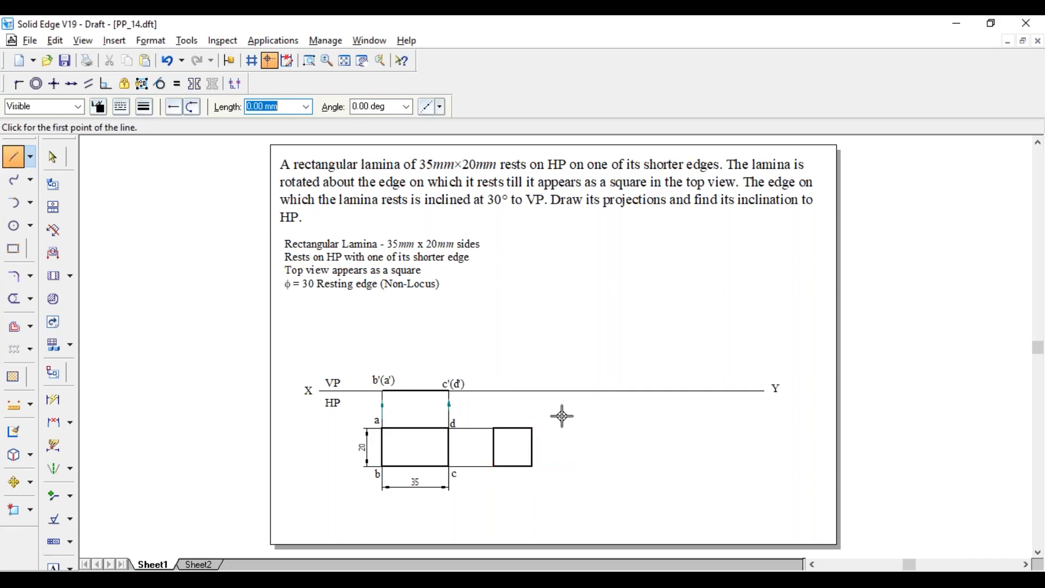
pyautogui.press('Escape')
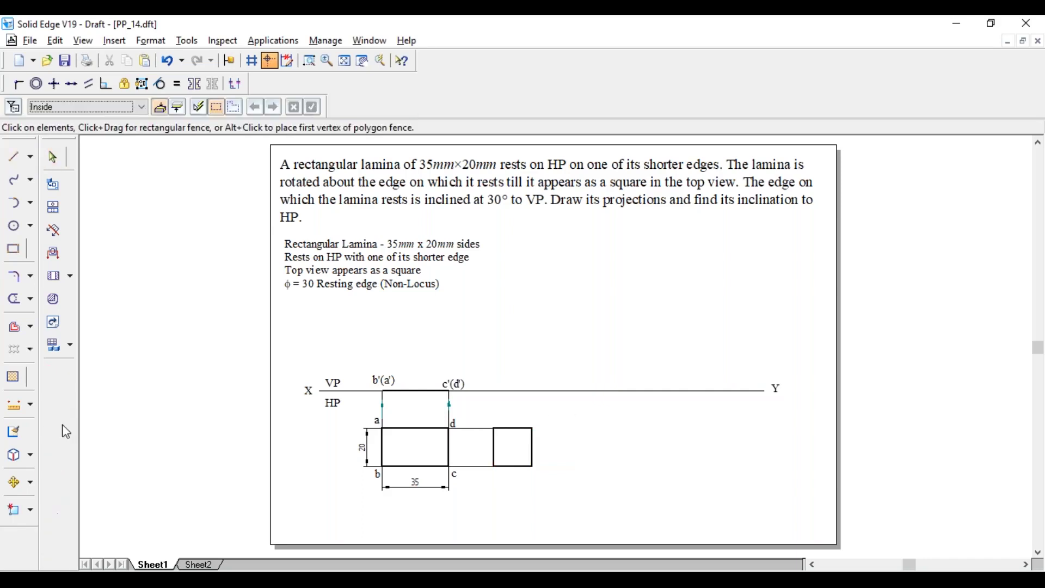
# Dimension the square's bottom edge as 20 and prefix it with the square symbol
pyautogui.click(13, 403)
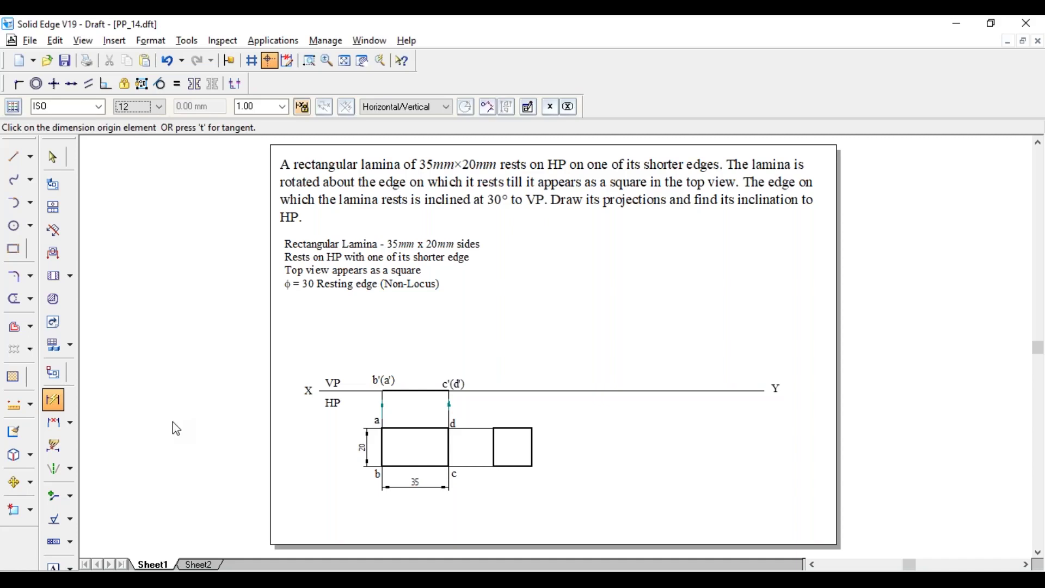
pyautogui.click(506, 467)
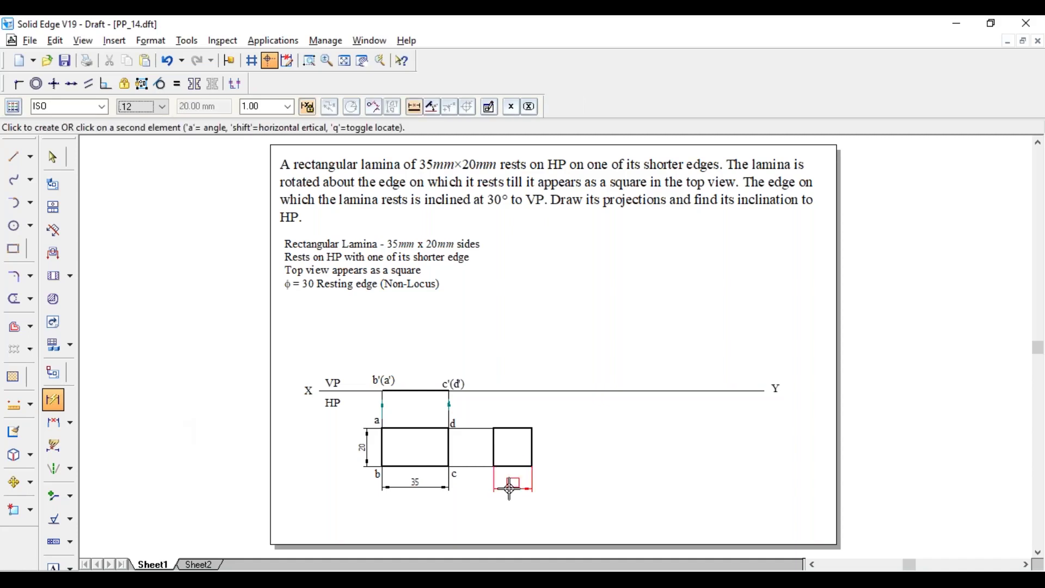
pyautogui.click(511, 488)
pyautogui.press('Escape')
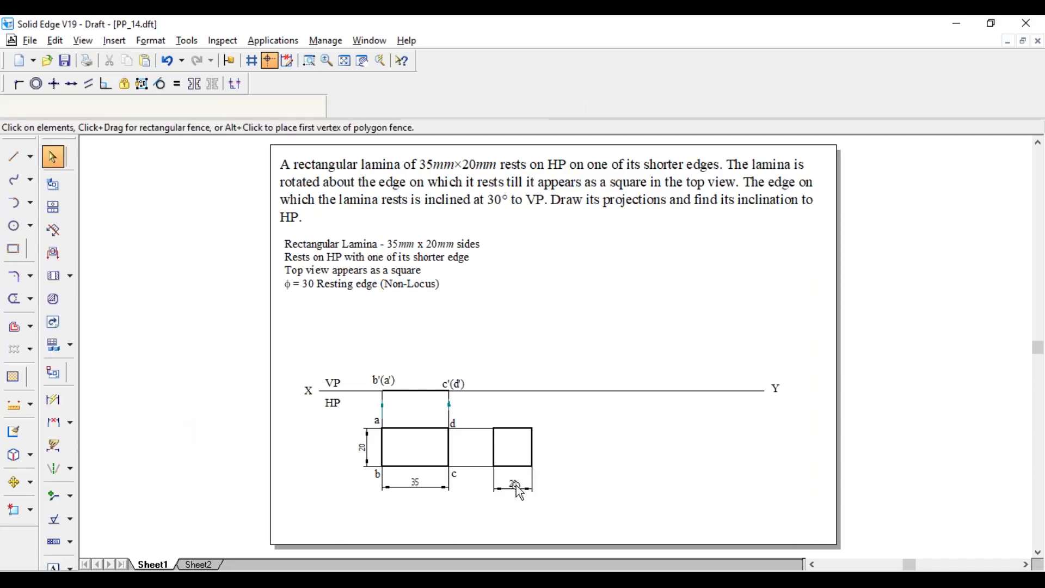
pyautogui.click(514, 486)
pyautogui.click(528, 107)
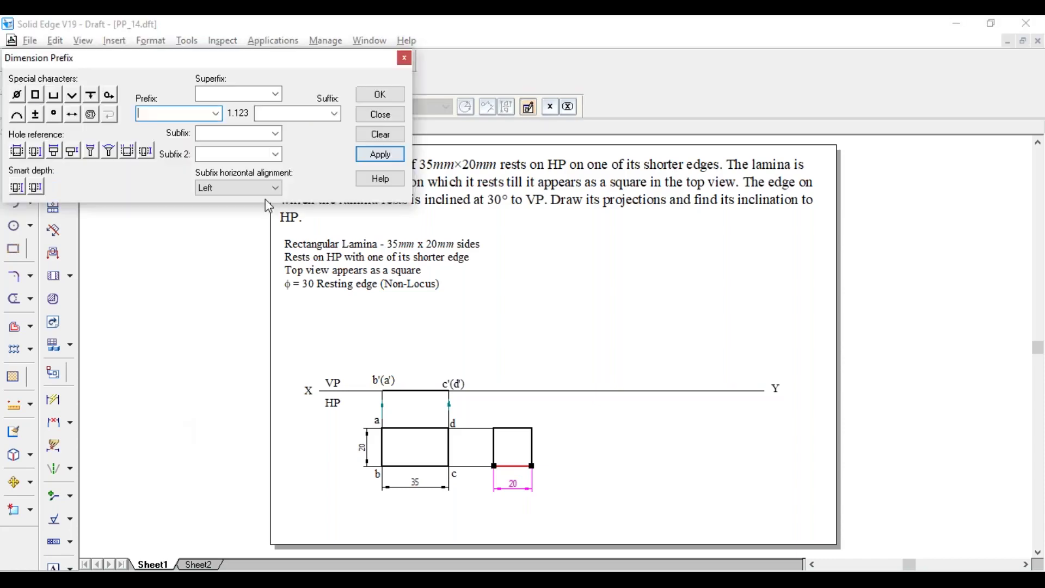
pyautogui.write('%SQ')
pyautogui.click(394, 94)
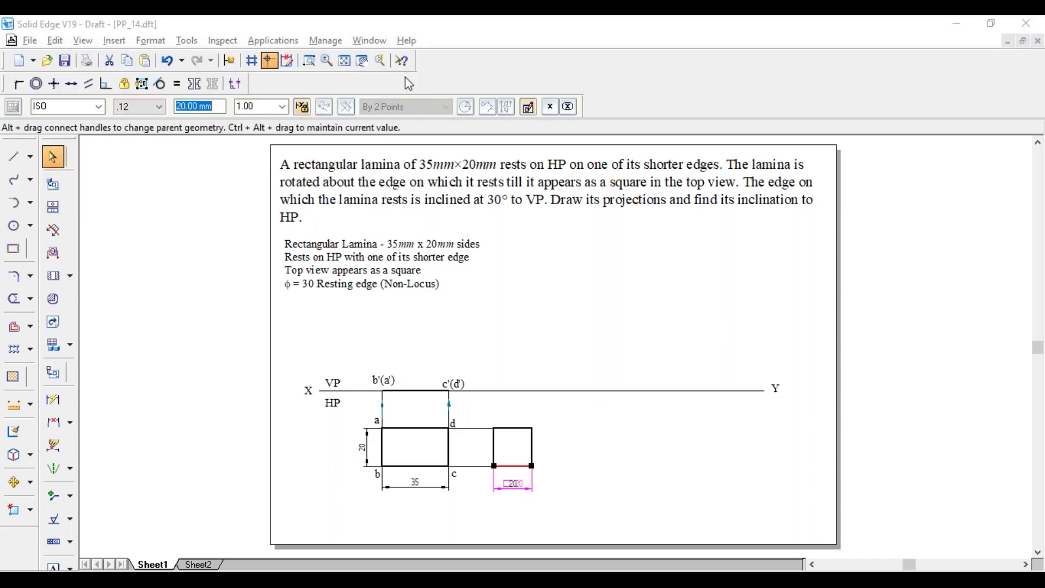
pyautogui.click(555, 488)
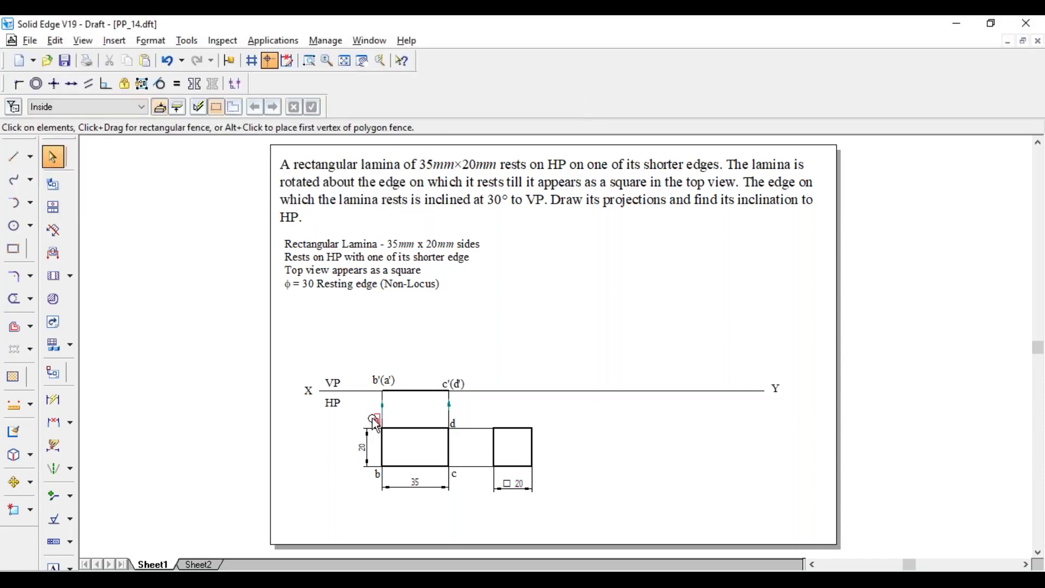
# Place labels a, b, c, d at the square's top-left, bottom-left, bottom-right, top-right corners
pyautogui.click(488, 421)
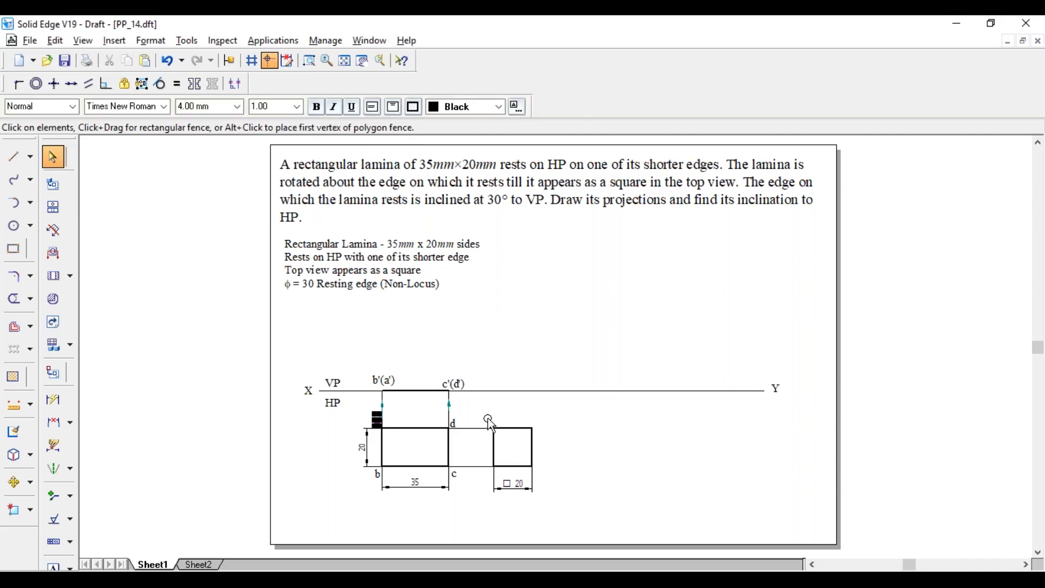
pyautogui.click(581, 445)
pyautogui.write('a')
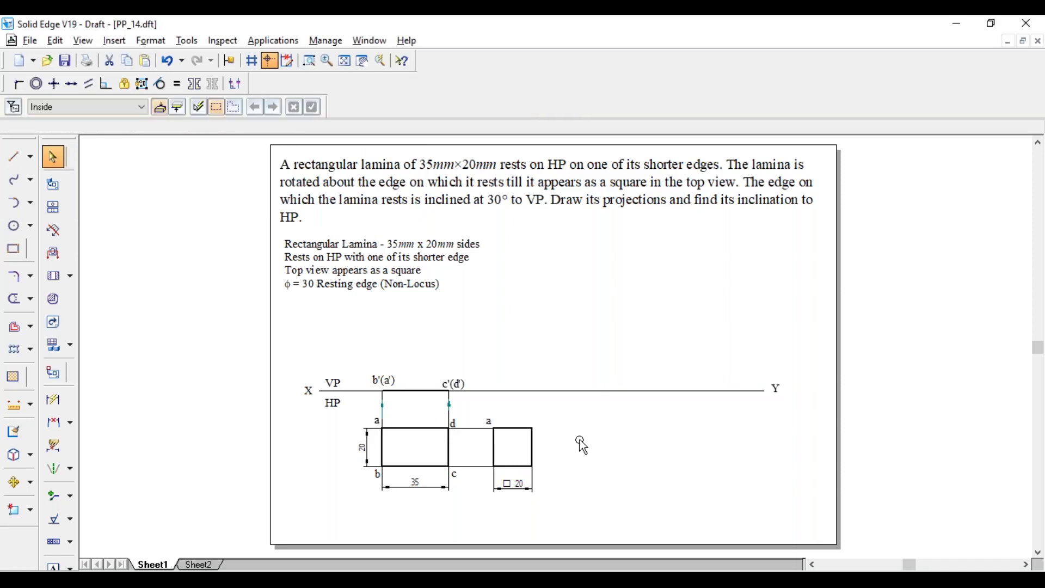
pyautogui.click(482, 482)
pyautogui.click(567, 479)
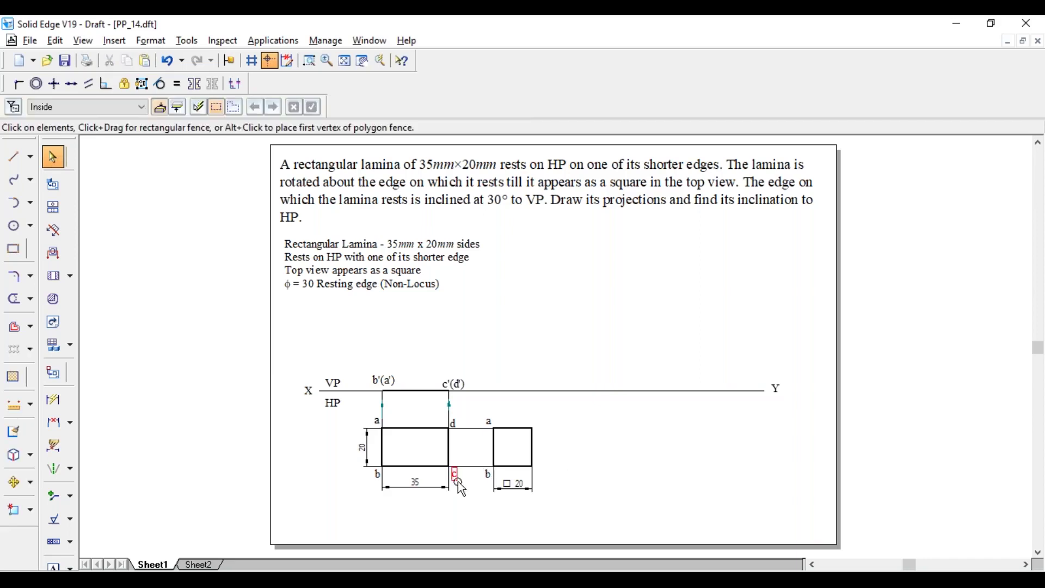
pyautogui.click(568, 472)
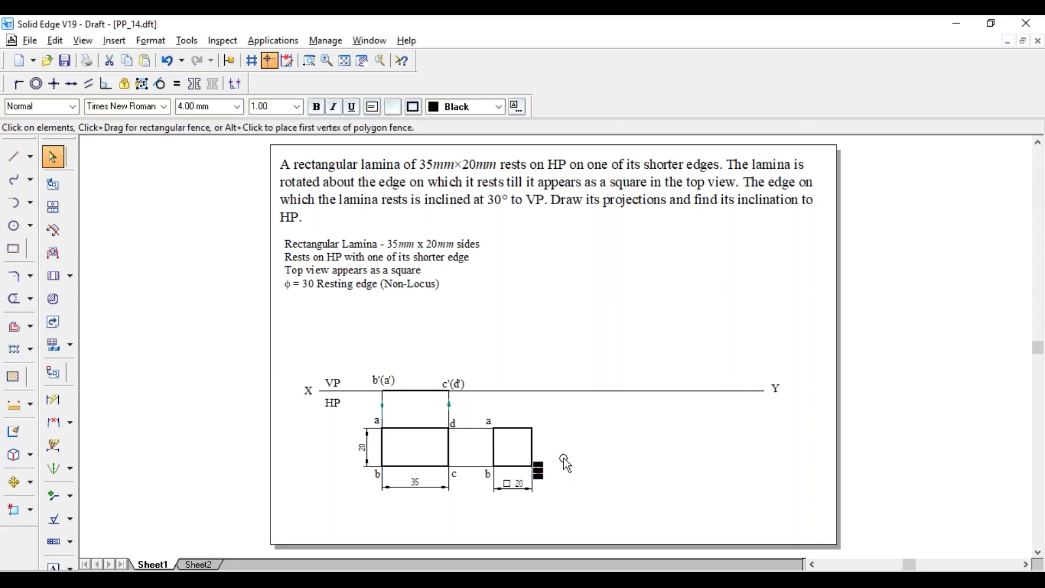
pyautogui.write('c')
pyautogui.click(564, 462)
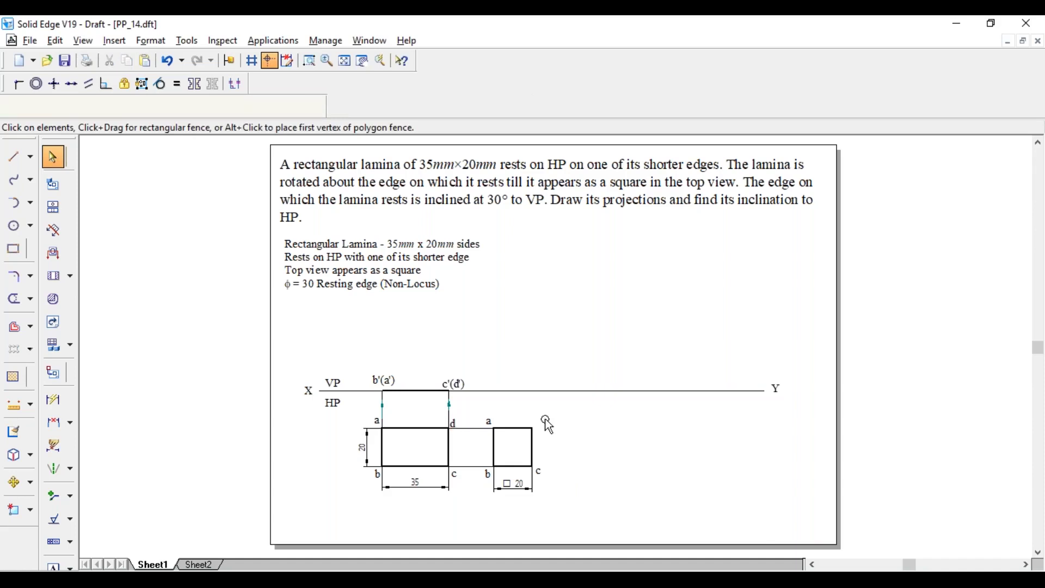
pyautogui.click(570, 420)
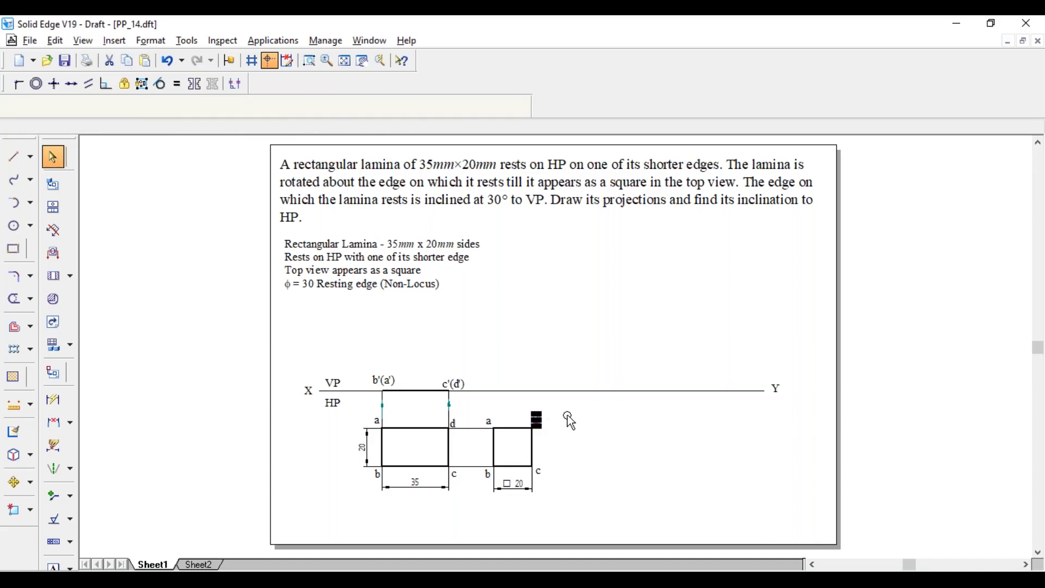
pyautogui.write('d')
pyautogui.click(563, 416)
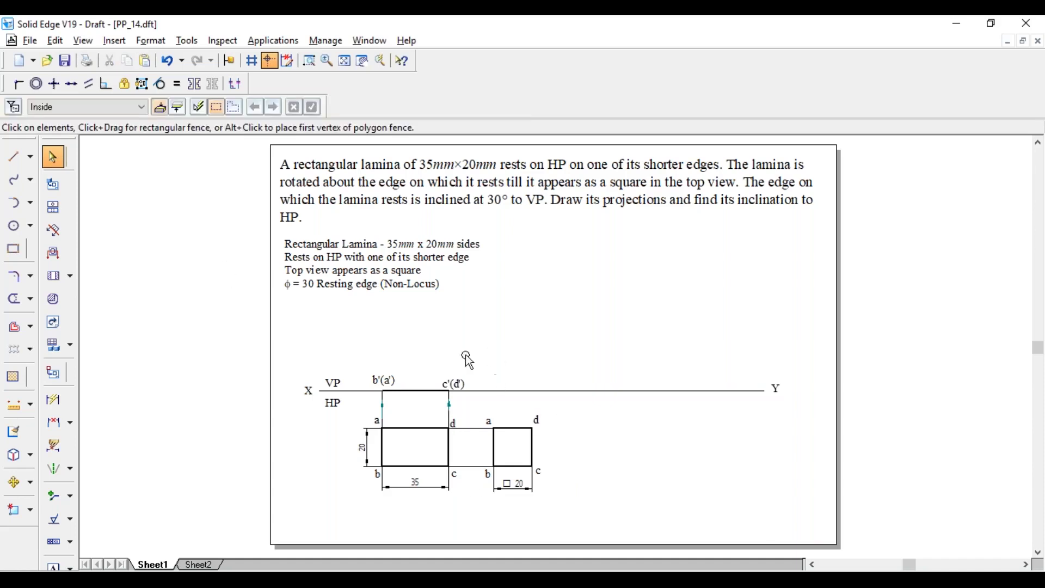
# Draw a thin projector from square corner a up to the XY line
pyautogui.click(13, 154)
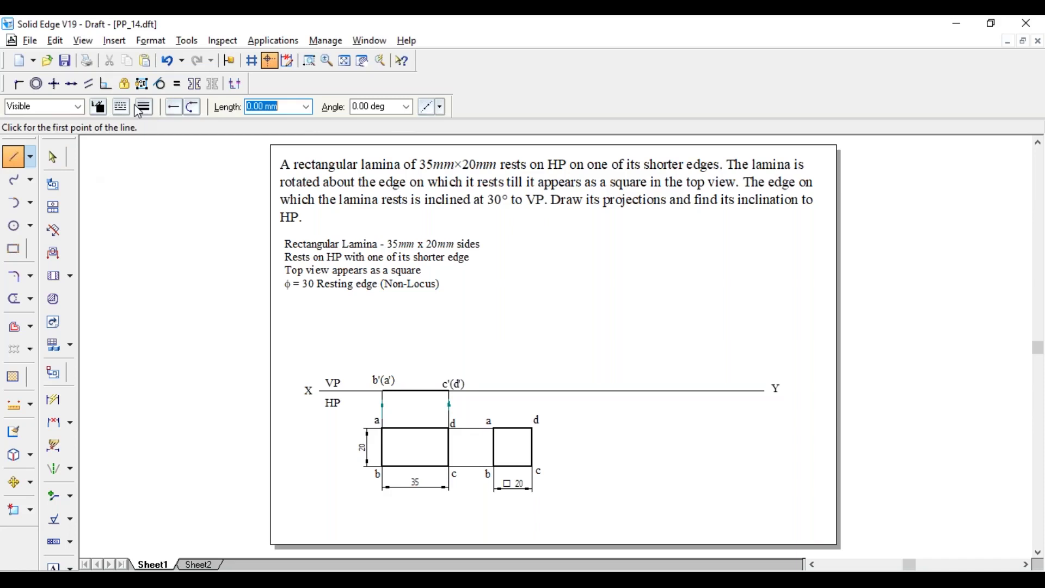
pyautogui.click(137, 111)
pyautogui.click(187, 161)
pyautogui.click(489, 427)
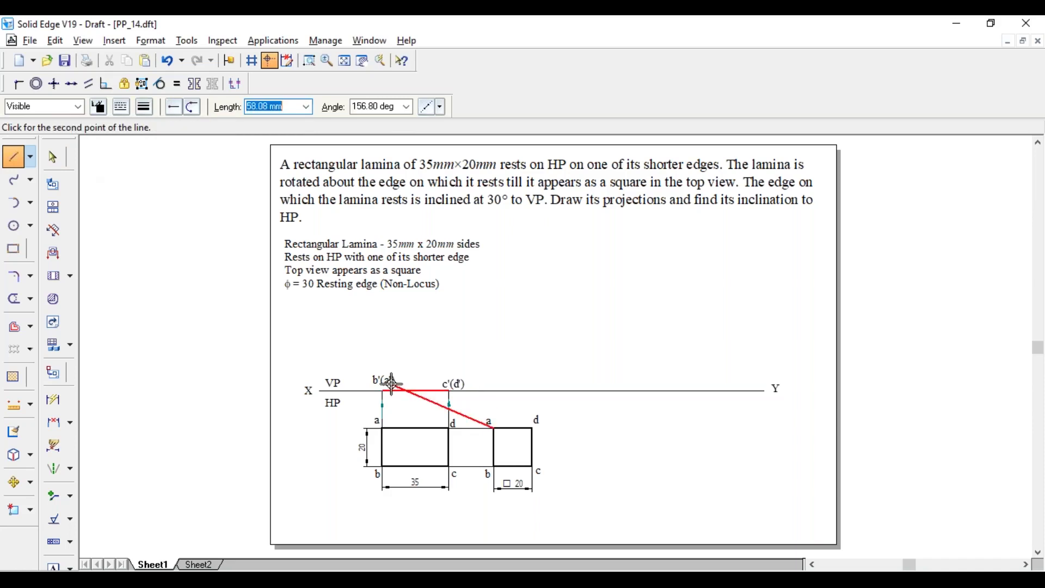
pyautogui.click(493, 391)
pyautogui.rightClick(497, 361)
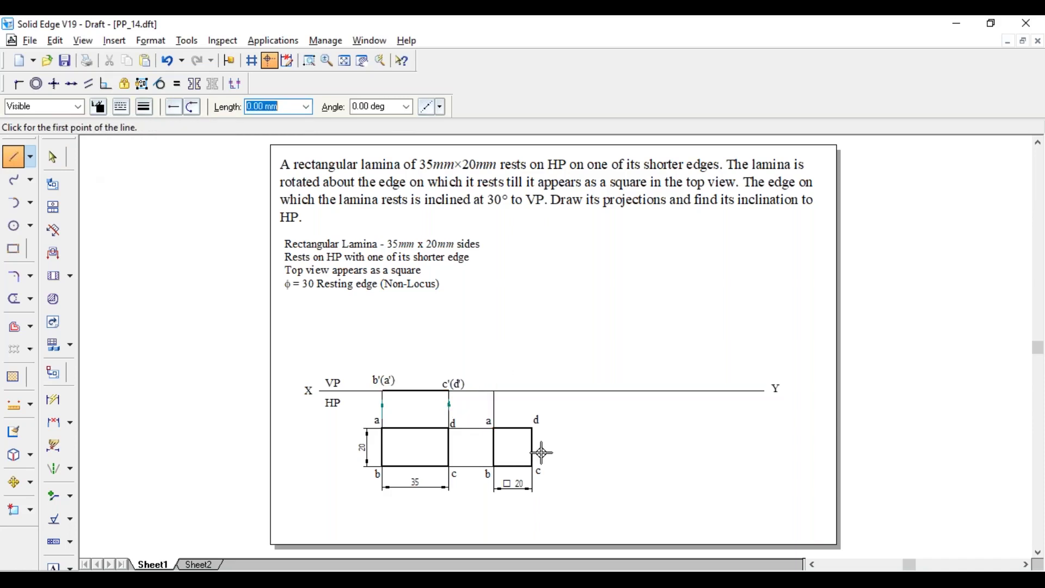
# Run a projector from corner d past XY and copy b'(a') to the a projector
pyautogui.click(532, 426)
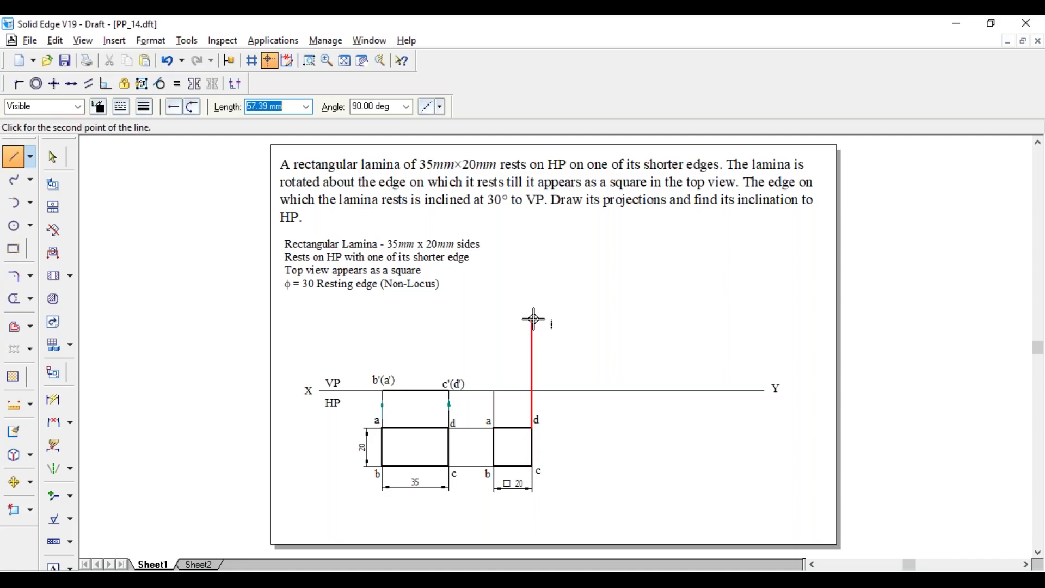
pyautogui.click(532, 318)
pyautogui.rightClick(613, 355)
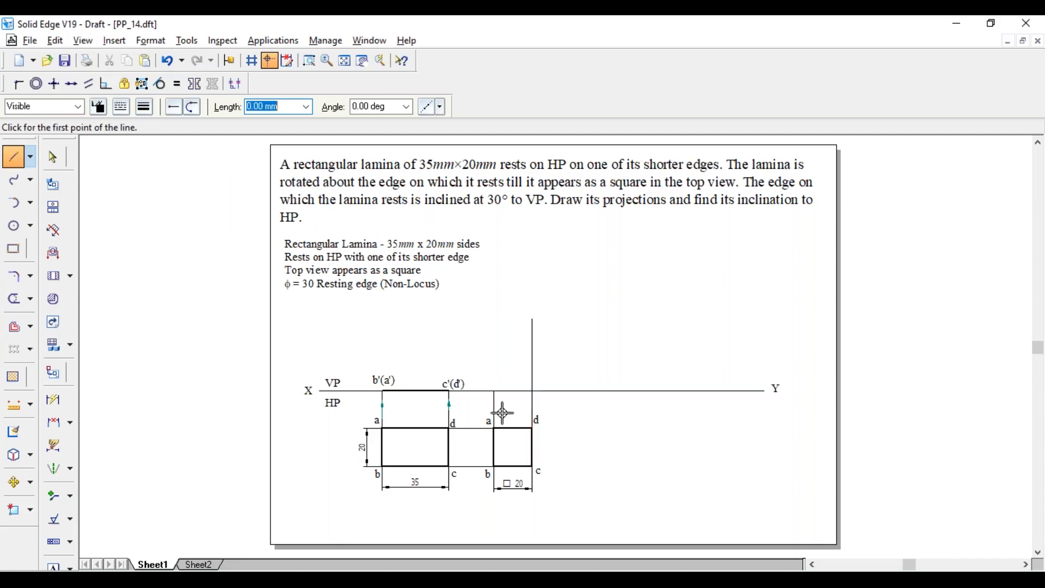
pyautogui.press('Escape')
pyautogui.keyDown('ctrl'); pyautogui.moveTo(385, 378); pyautogui.dragTo(484, 381); pyautogui.keyUp('ctrl')
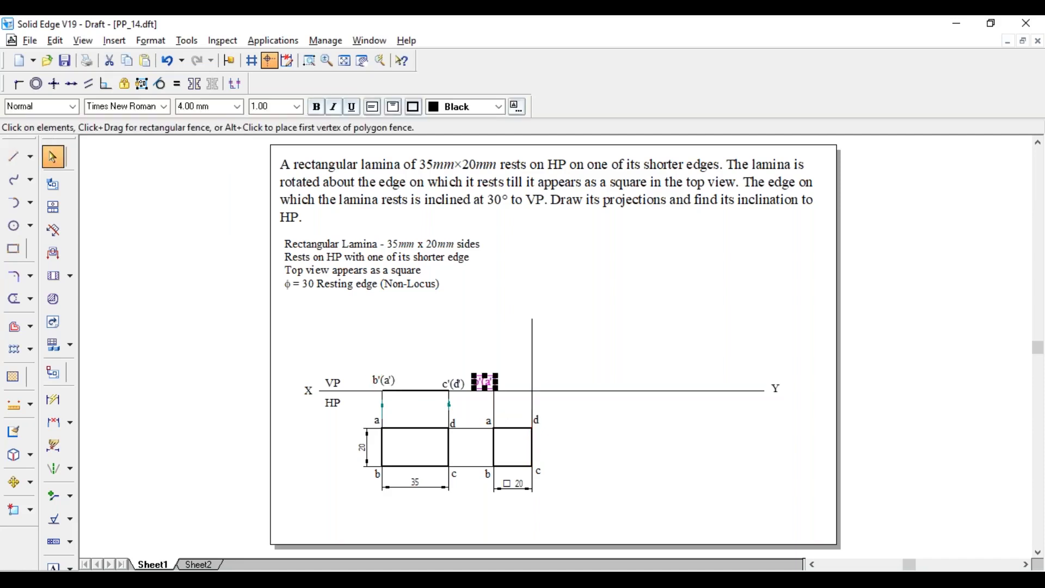
pyautogui.click(542, 362)
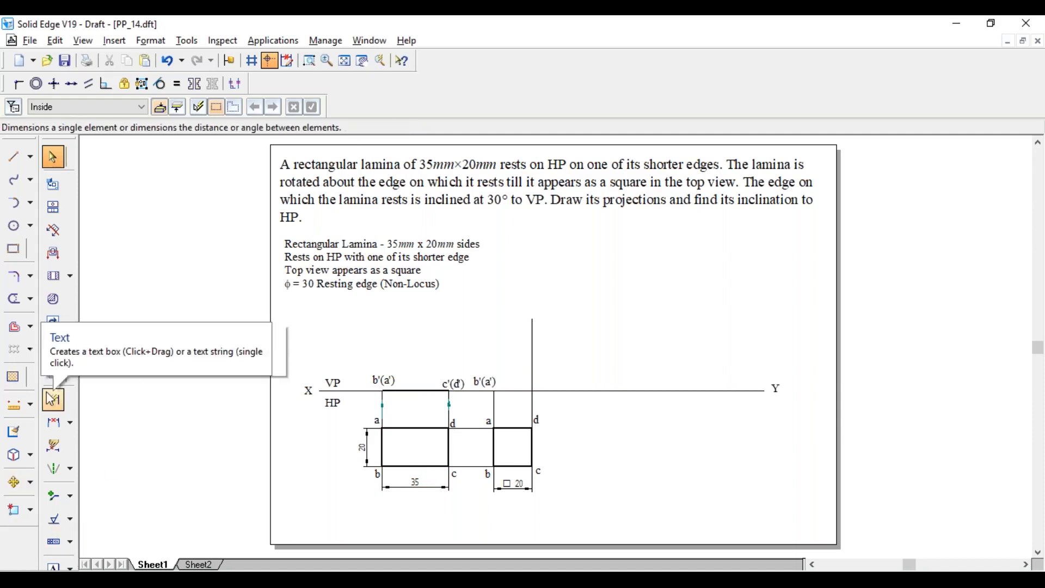
# Draw a 35 mm radius centre-point arc at b'(a') crossing the d projector
pyautogui.click(31, 203)
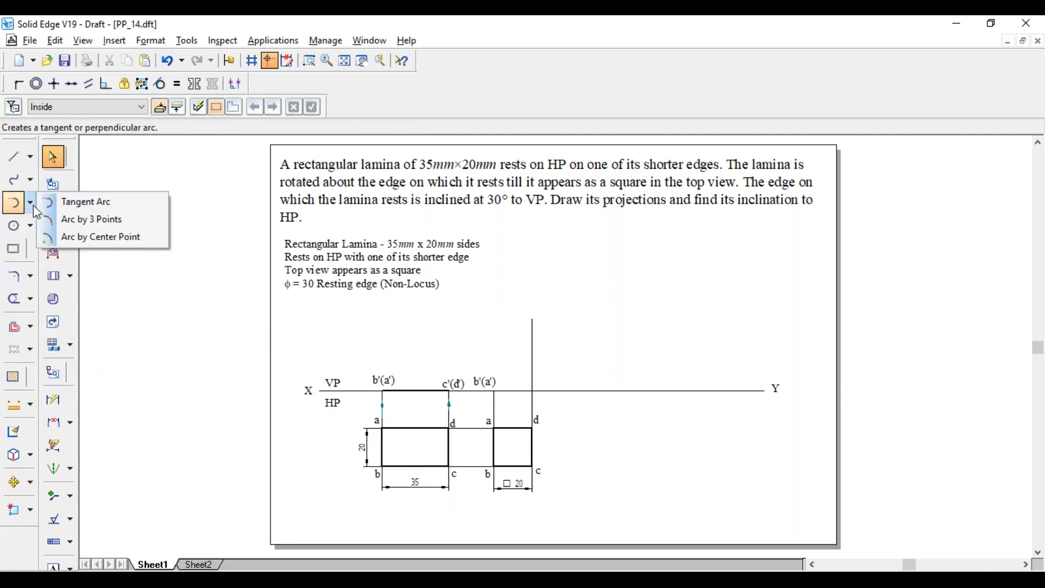
pyautogui.click(60, 231)
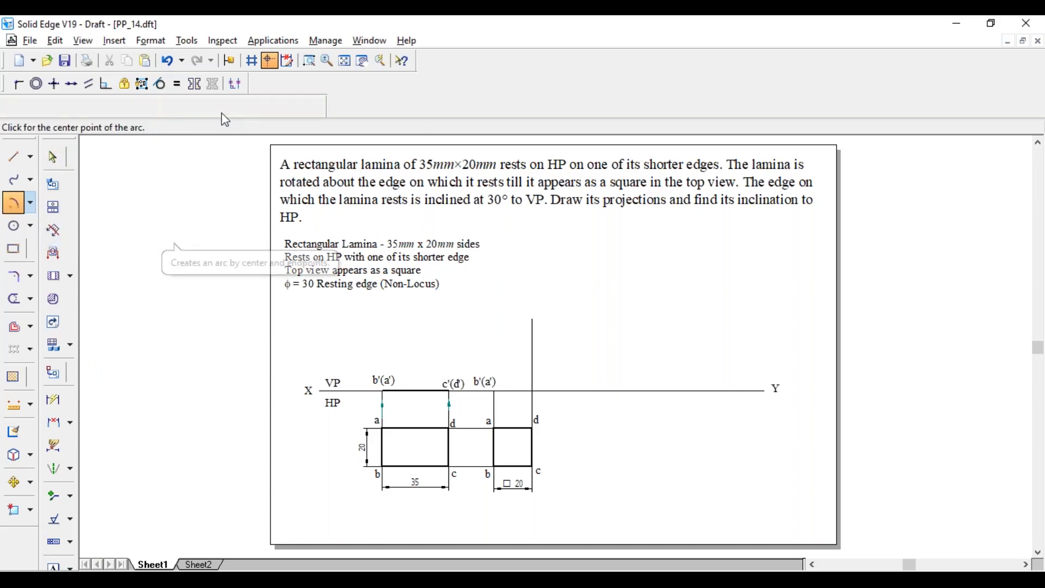
pyautogui.click(145, 107)
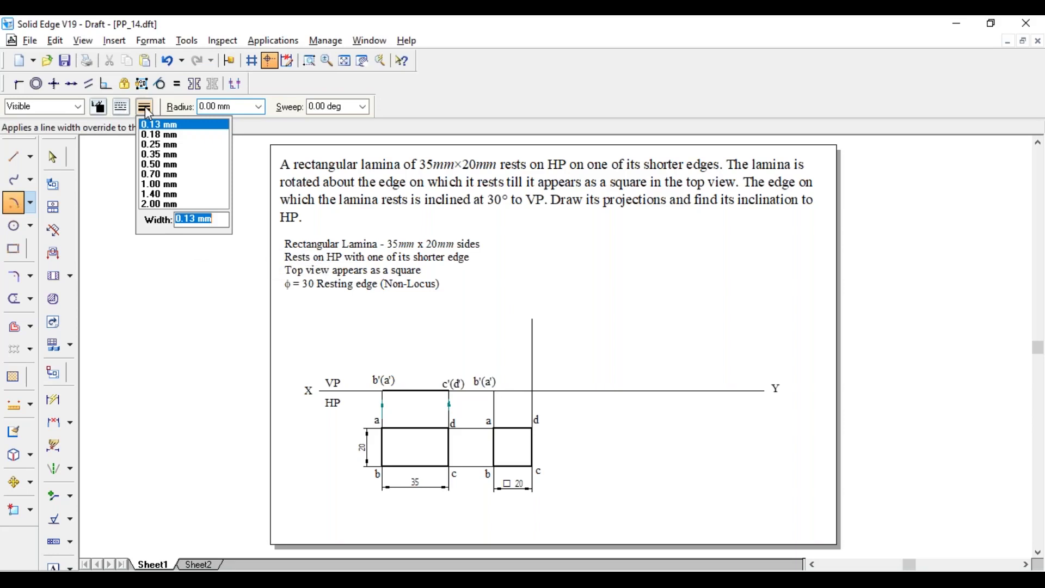
pyautogui.click(144, 106)
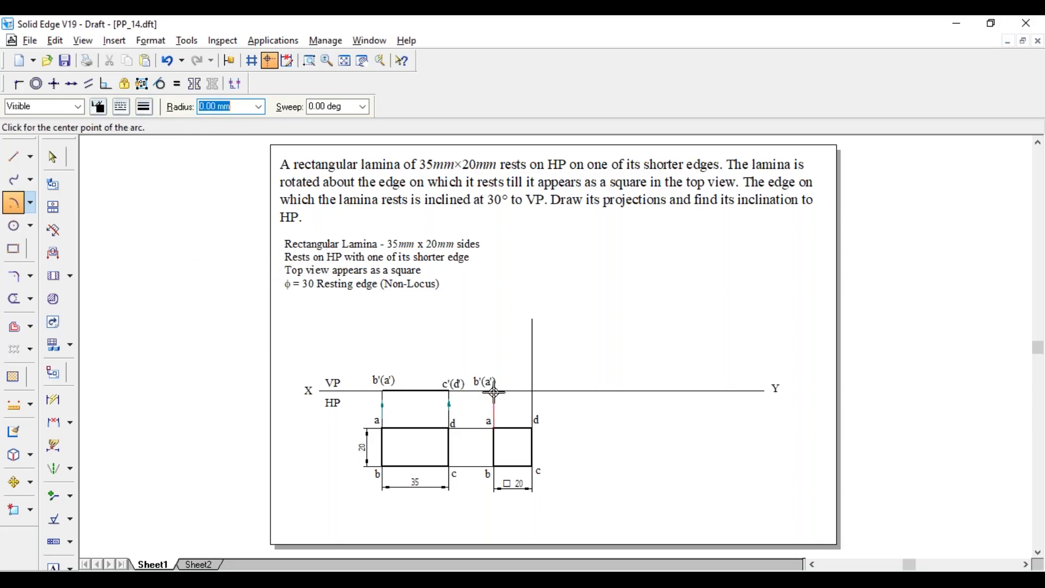
pyautogui.click(494, 392)
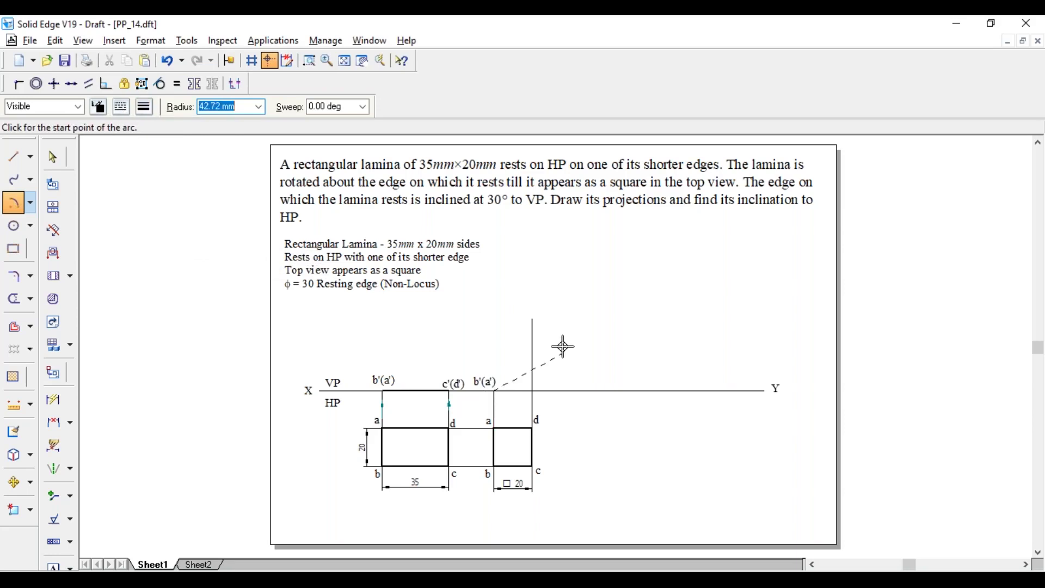
pyautogui.write('35')
pyautogui.press('Tab')
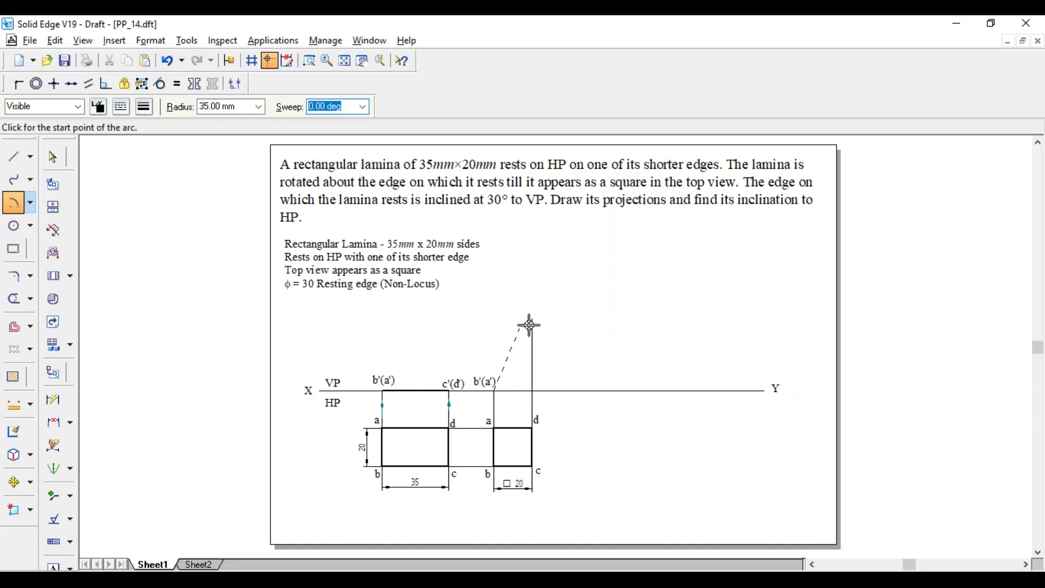
pyautogui.click(530, 326)
pyautogui.click(542, 334)
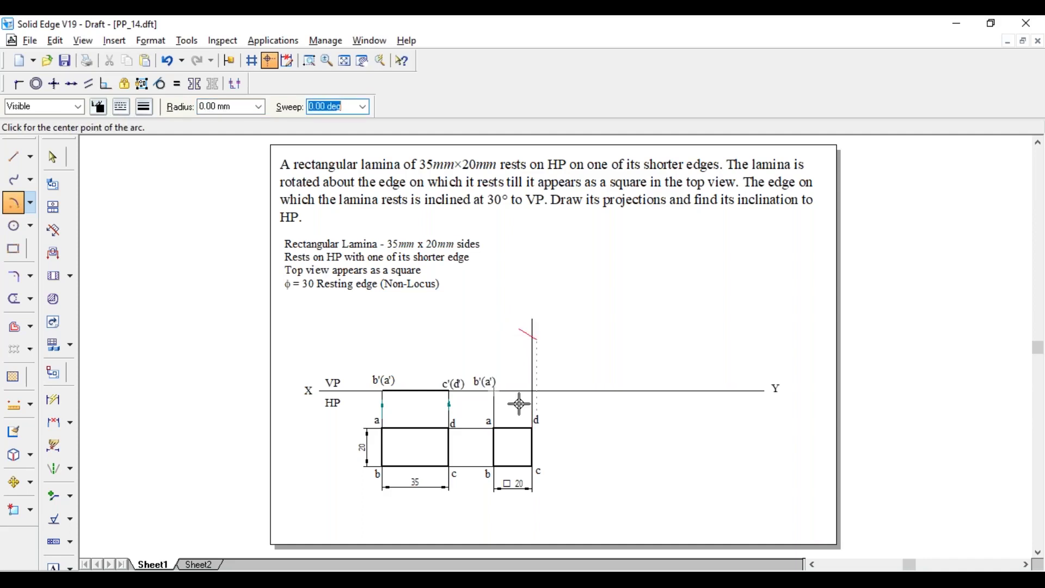
# Trim the arc and draw the inclined edge from b'(a') to the arc-projector intersection
pyautogui.click(17, 302)
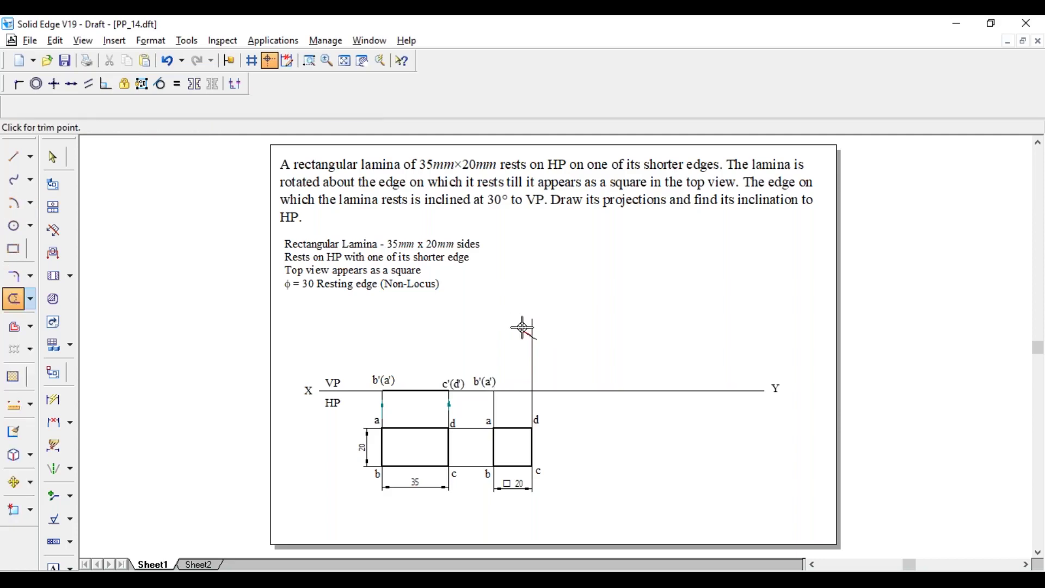
pyautogui.click(17, 159)
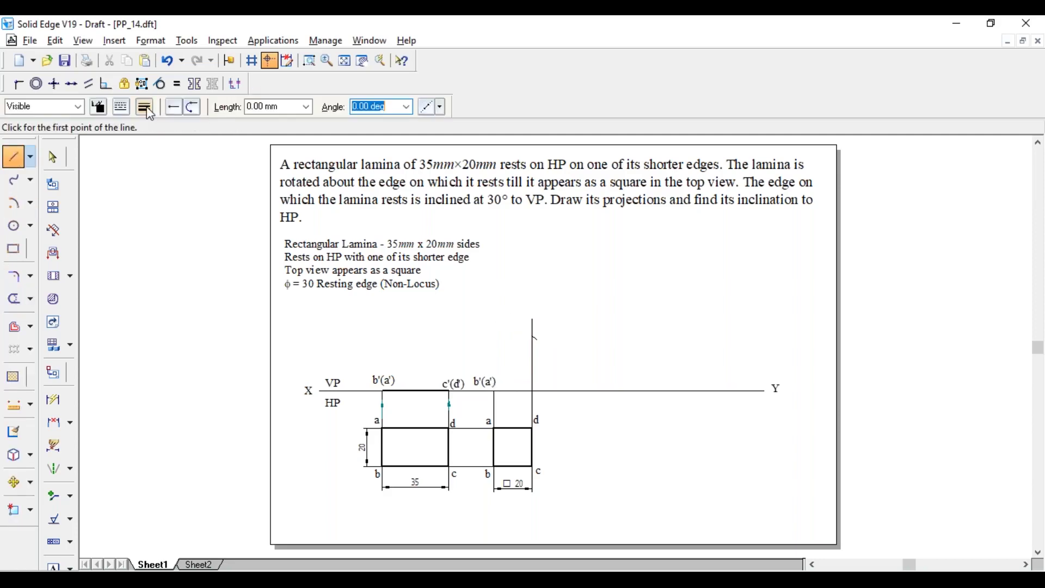
pyautogui.click(494, 391)
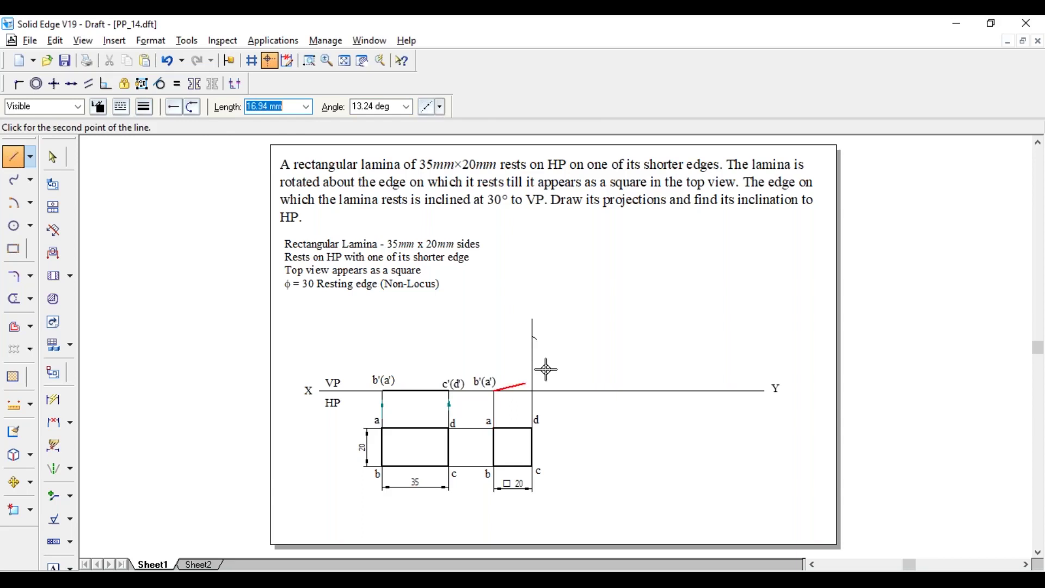
pyautogui.click(532, 335)
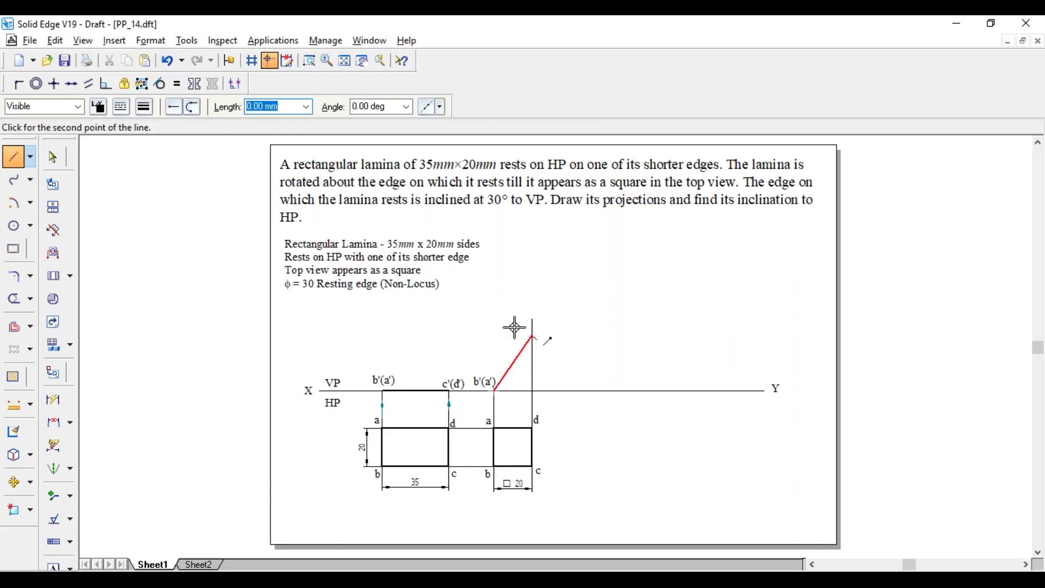
pyautogui.rightClick(465, 350)
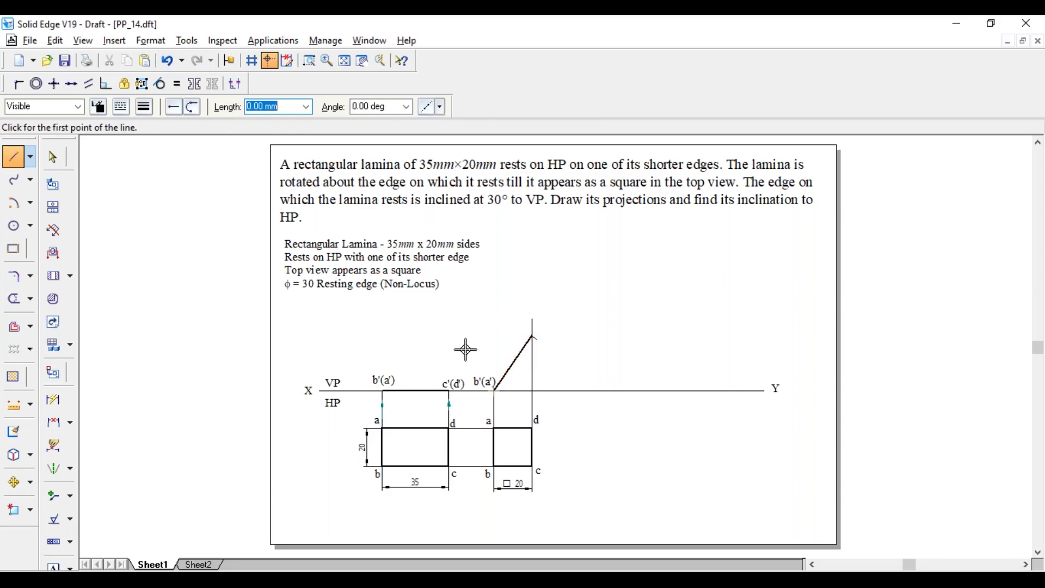
pyautogui.press('Escape')
# Place the c'(d') label at the inclined edge's top and dimension its angle to XY
pyautogui.keyDown('ctrl'); pyautogui.moveTo(454, 382); pyautogui.dragTo(545, 326); pyautogui.keyUp('ctrl')
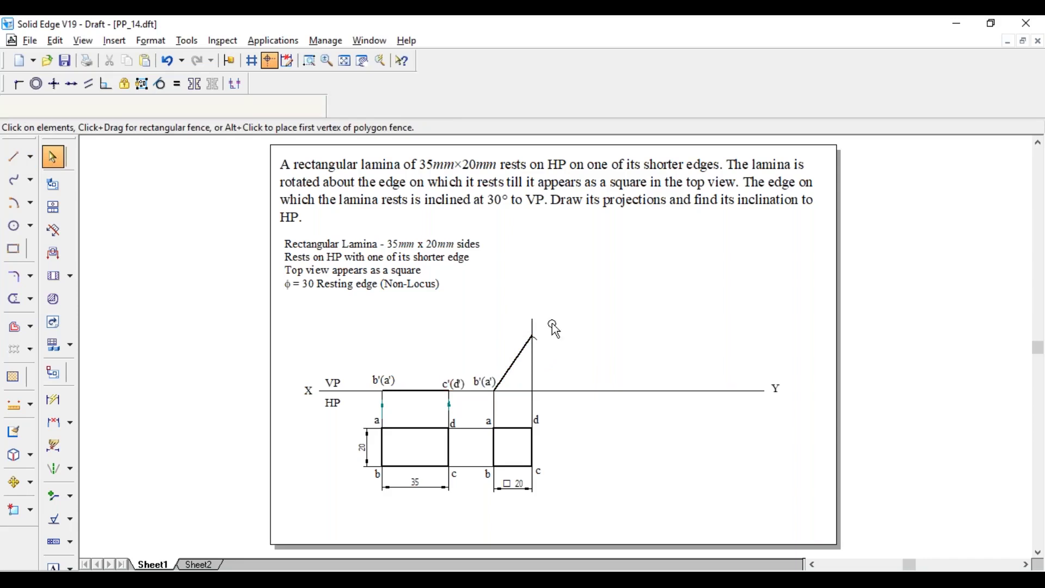
pyautogui.click(575, 299)
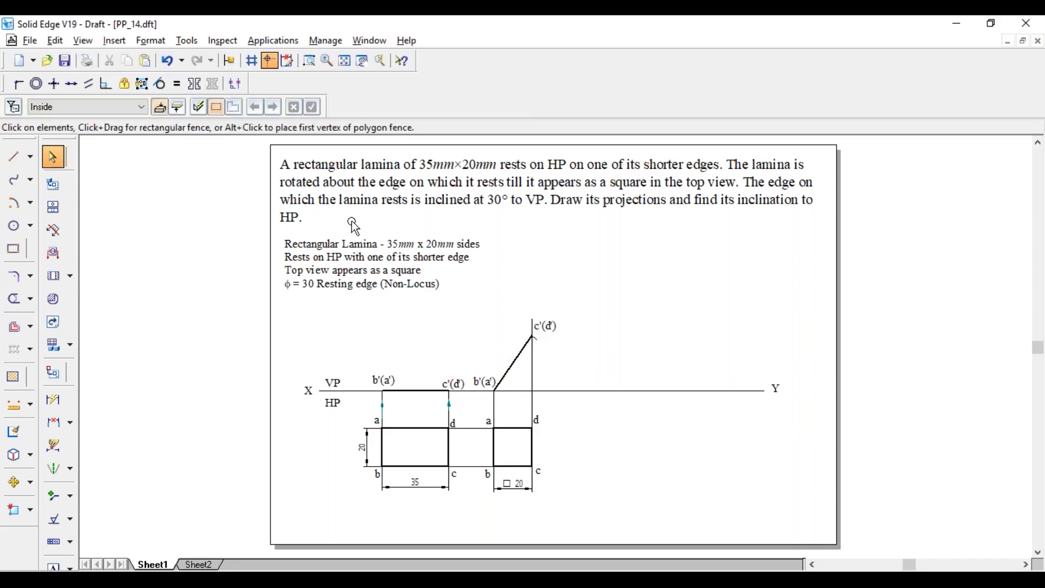
pyautogui.click(53, 421)
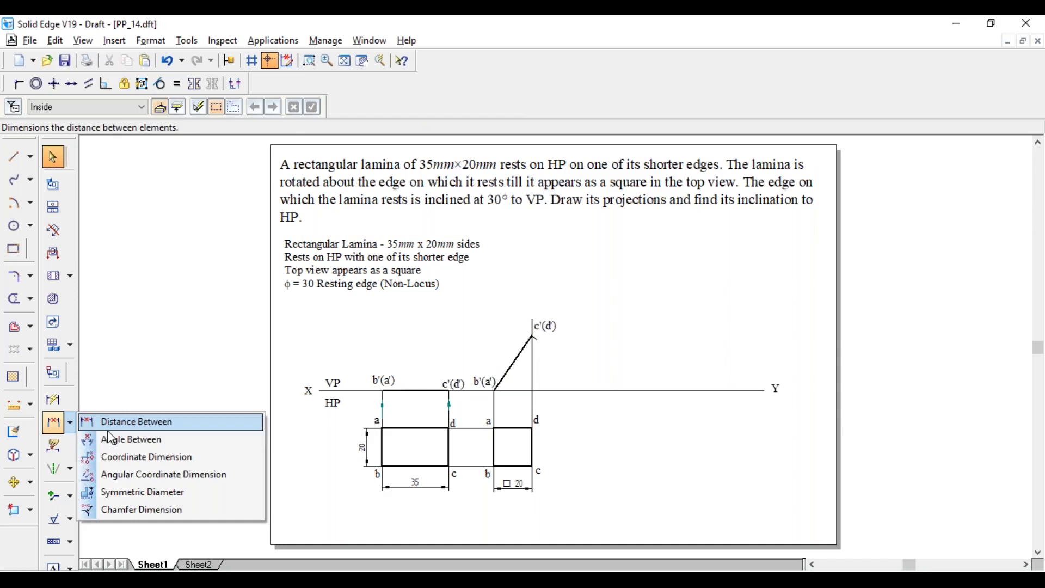
pyautogui.click(130, 439)
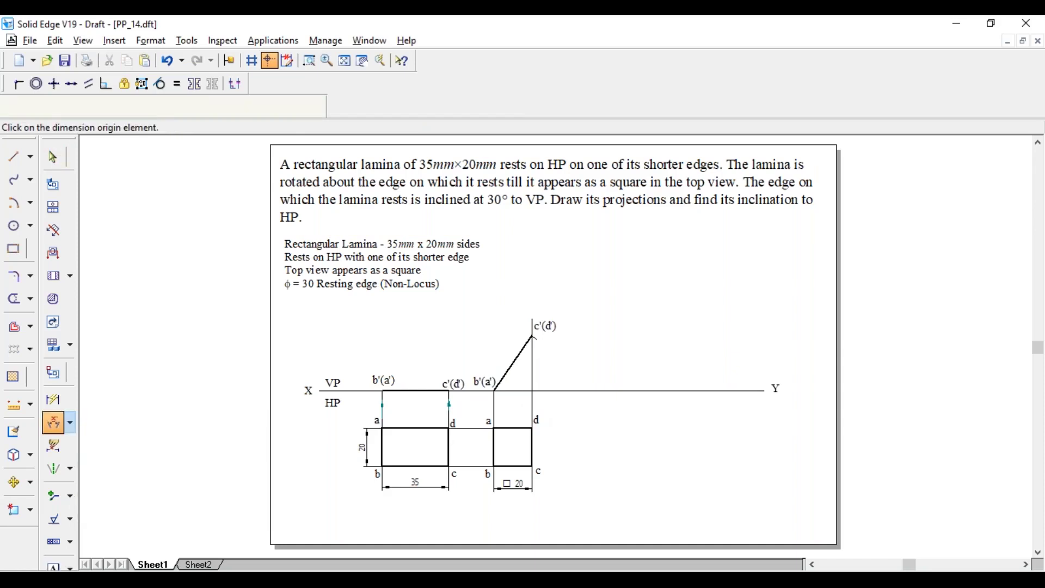
pyautogui.click(499, 391)
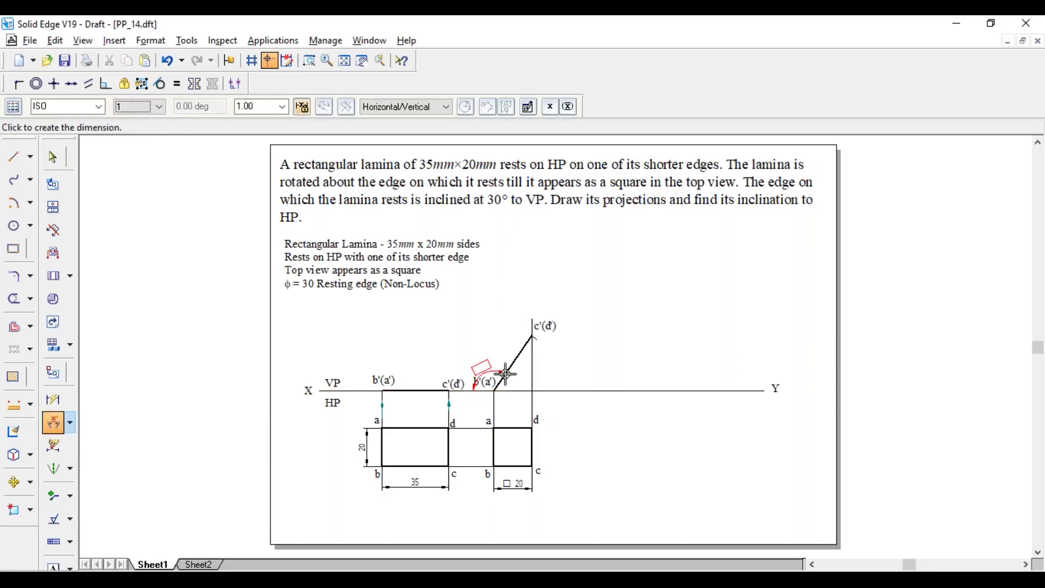
pyautogui.click(505, 373)
pyautogui.press('Escape')
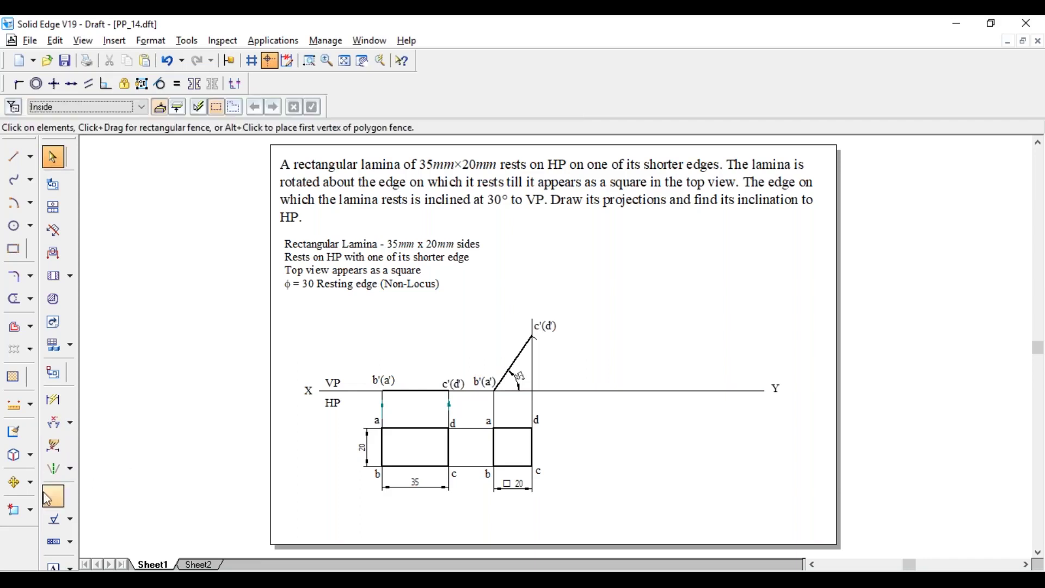
# Add an arrow on the horizontal projector
pyautogui.click(51, 499)
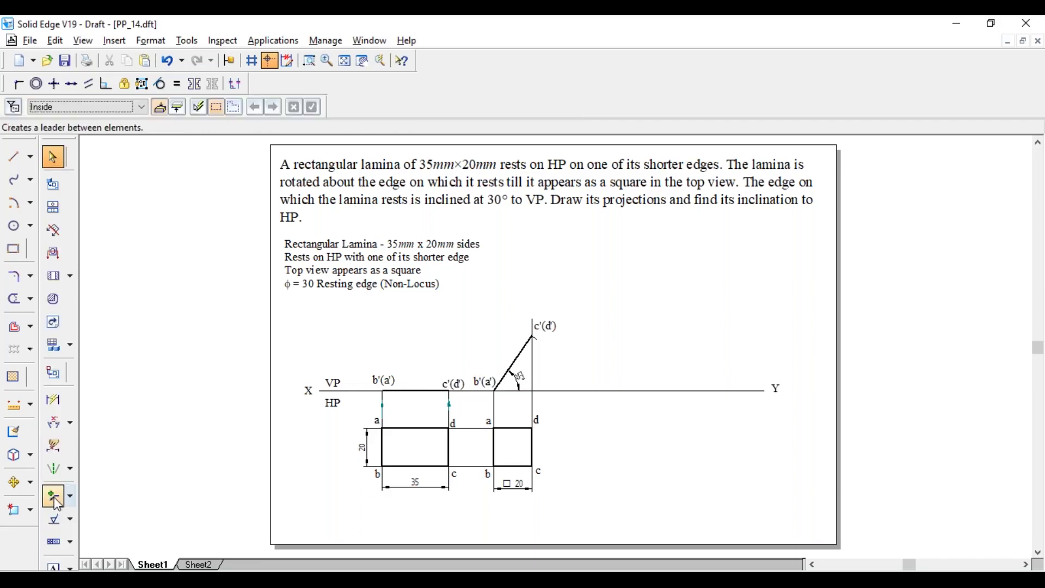
pyautogui.click(469, 428)
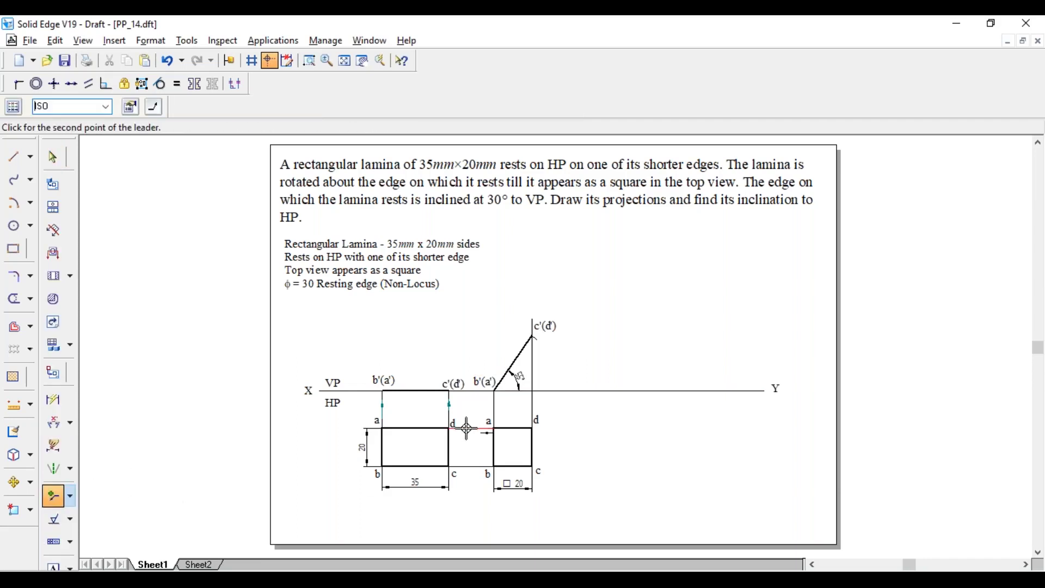
pyautogui.press('Escape')
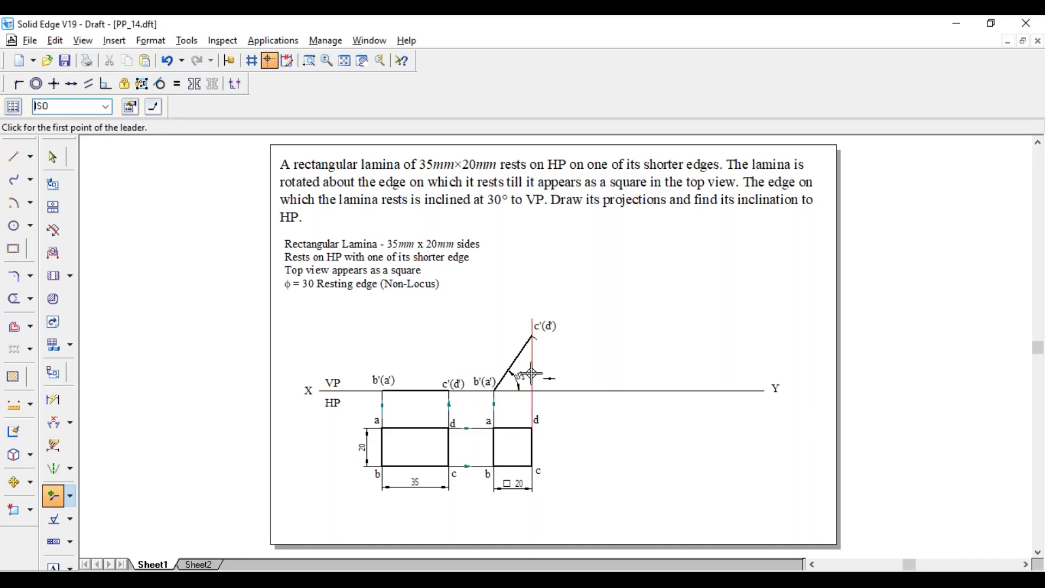
pyautogui.press('Escape')
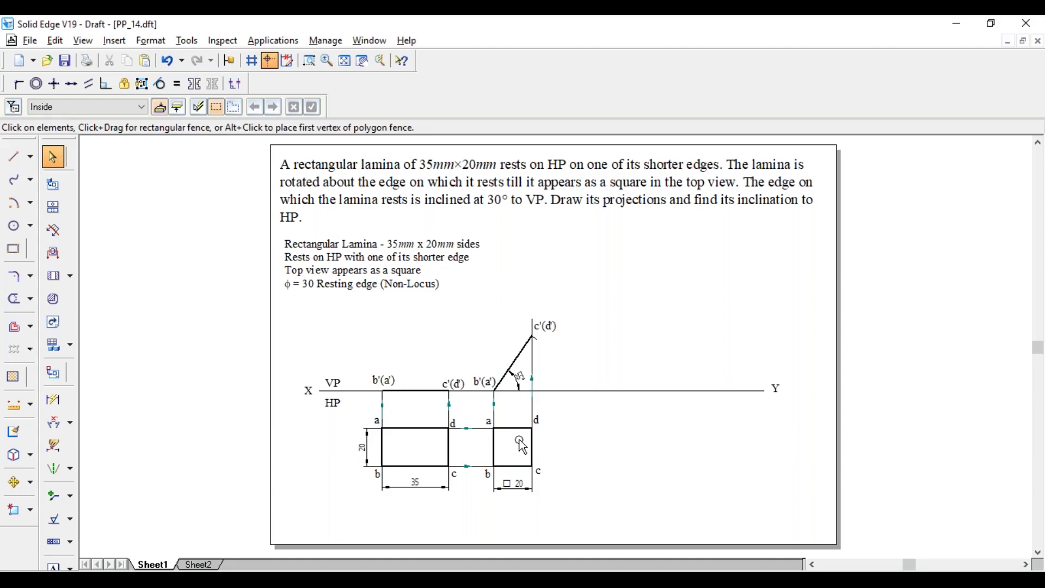
# Draw a line from the XY line sloping down and right at -30°
pyautogui.click(12, 167)
pyautogui.click(564, 390)
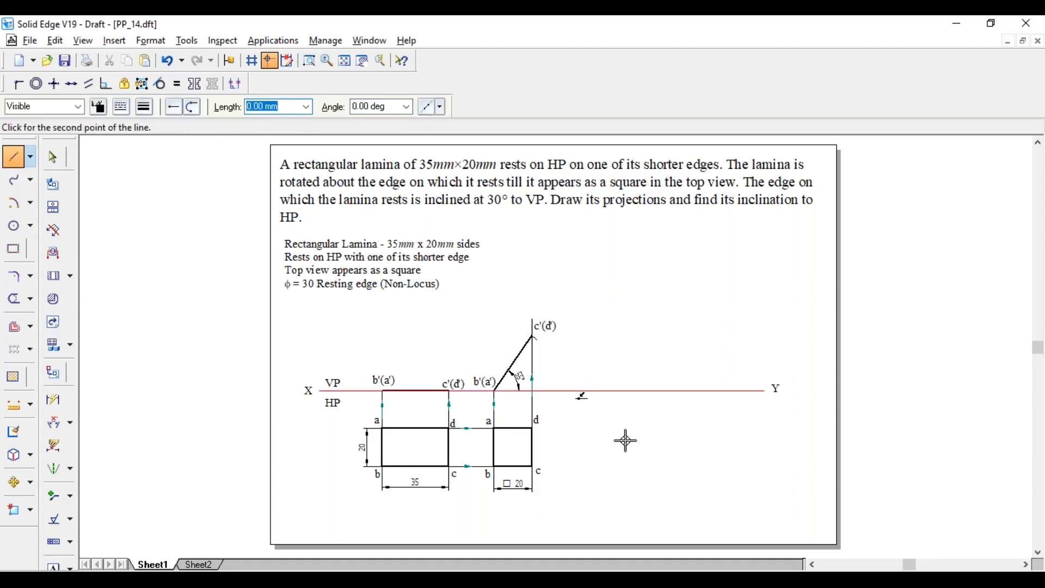
pyautogui.press('Tab')
pyautogui.write('-30')
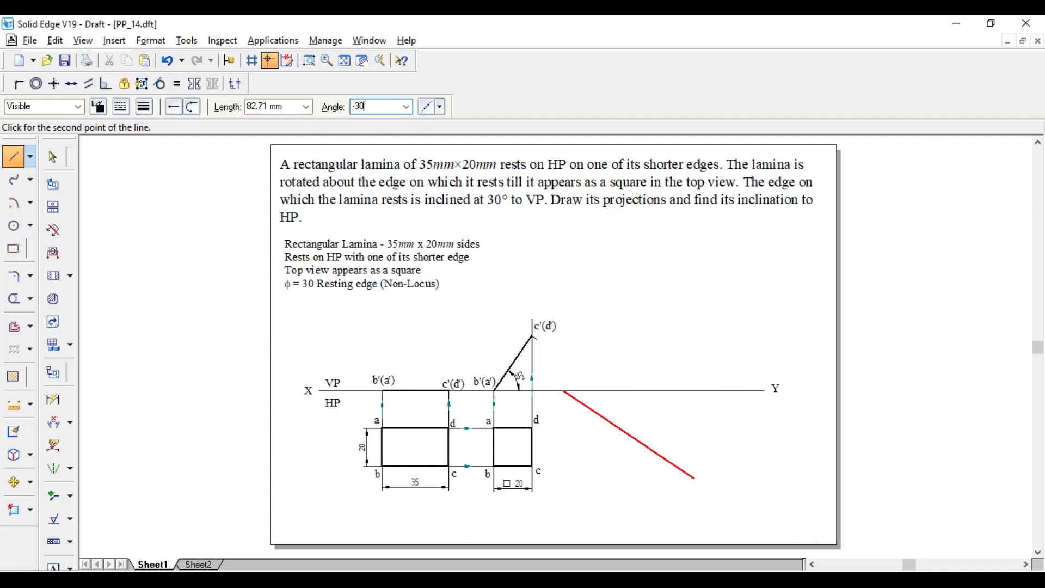
pyautogui.press('Tab')
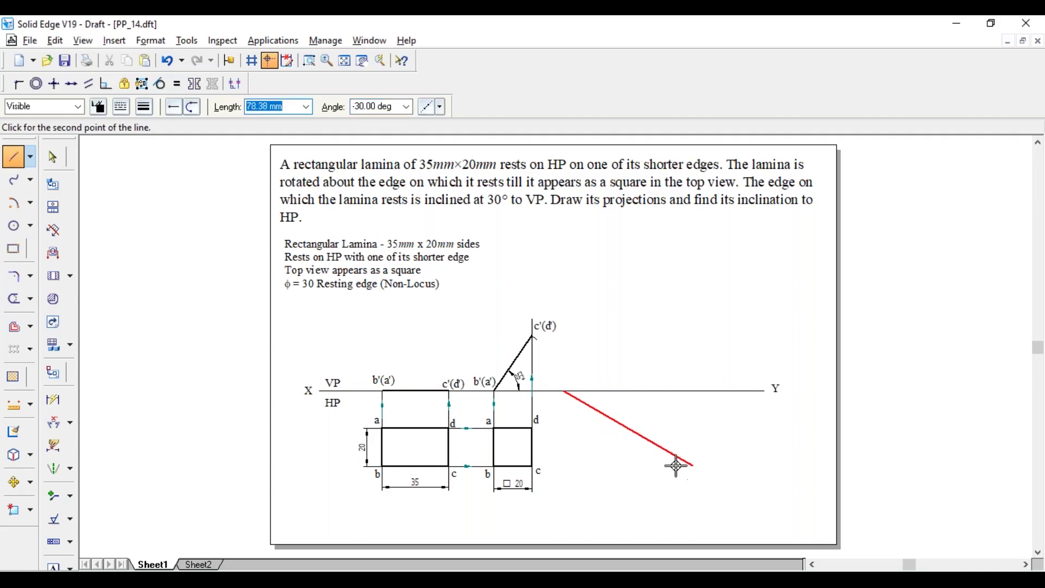
pyautogui.click(750, 497)
pyautogui.rightClick(764, 473)
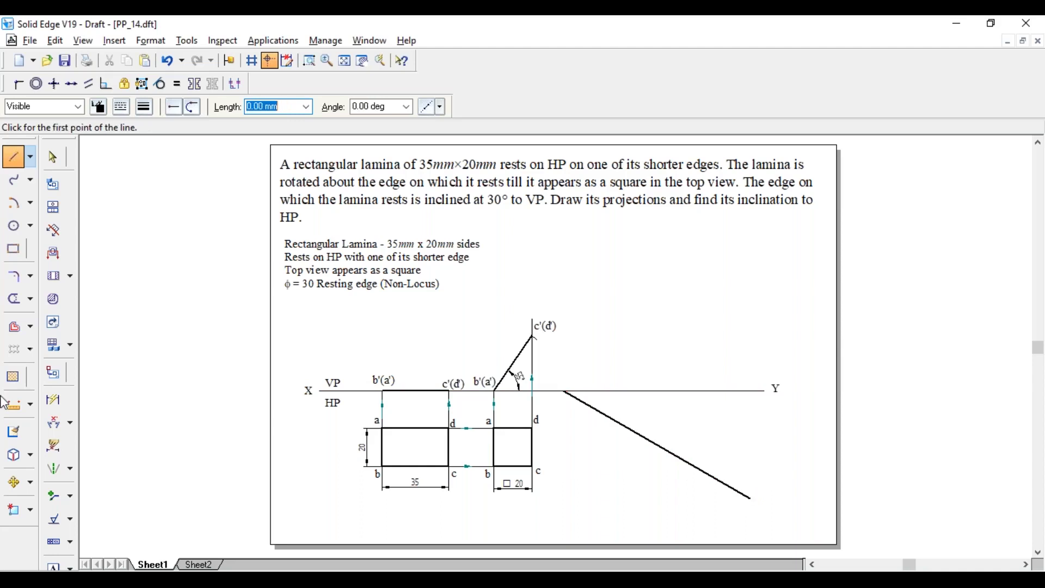
# Dimension the 30° angle between the sloping line and the XY line
pyautogui.click(53, 422)
pyautogui.click(600, 407)
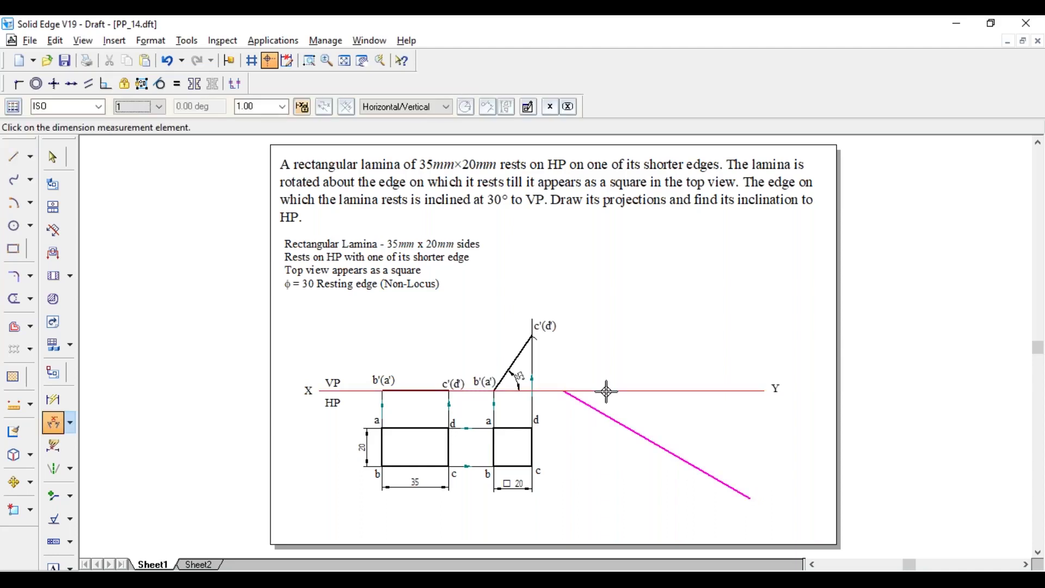
pyautogui.click(606, 390)
pyautogui.rightClick(611, 397)
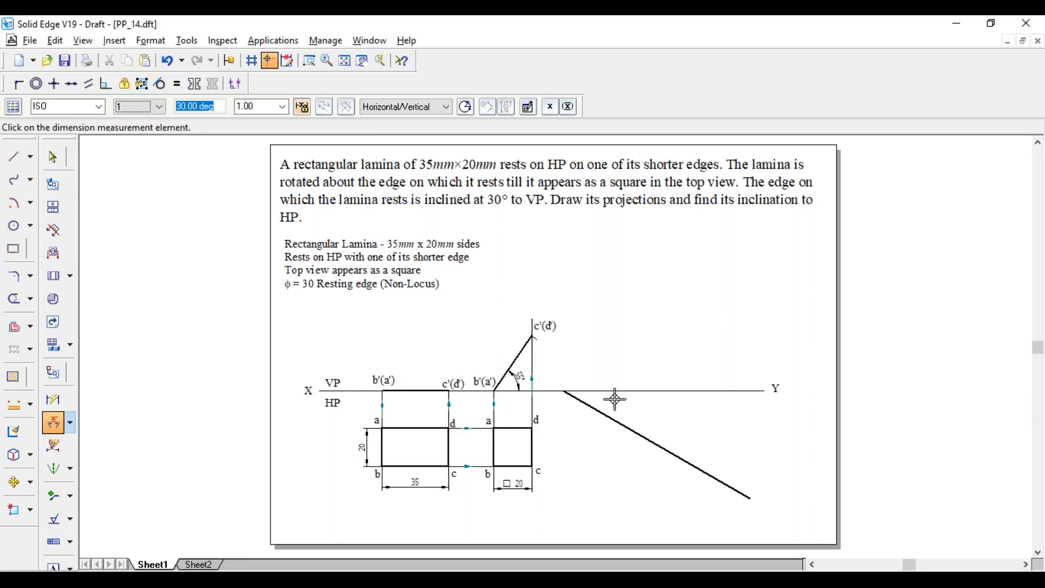
pyautogui.press('Escape')
pyautogui.click(707, 465)
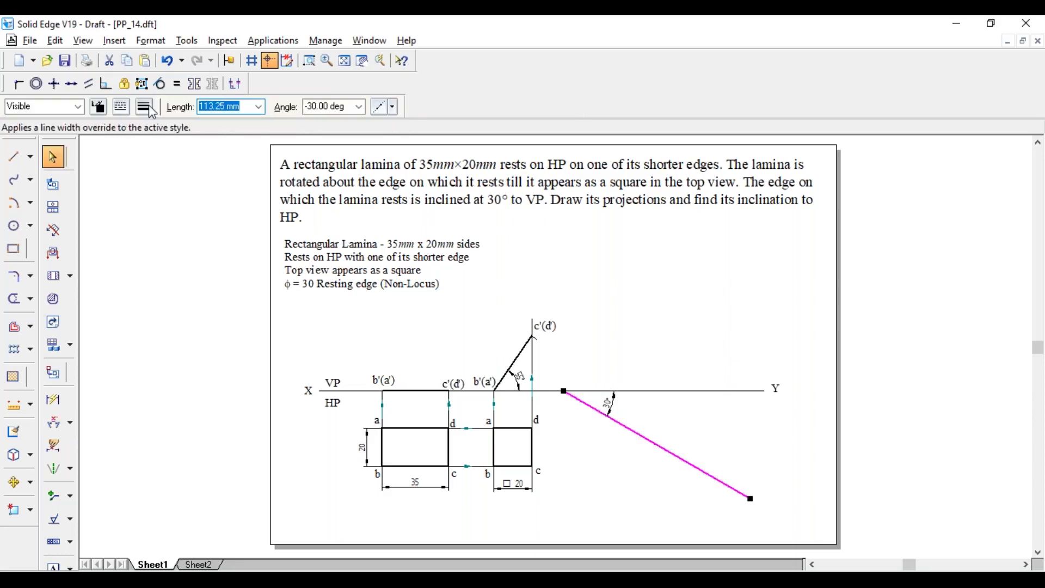
pyautogui.press('Escape')
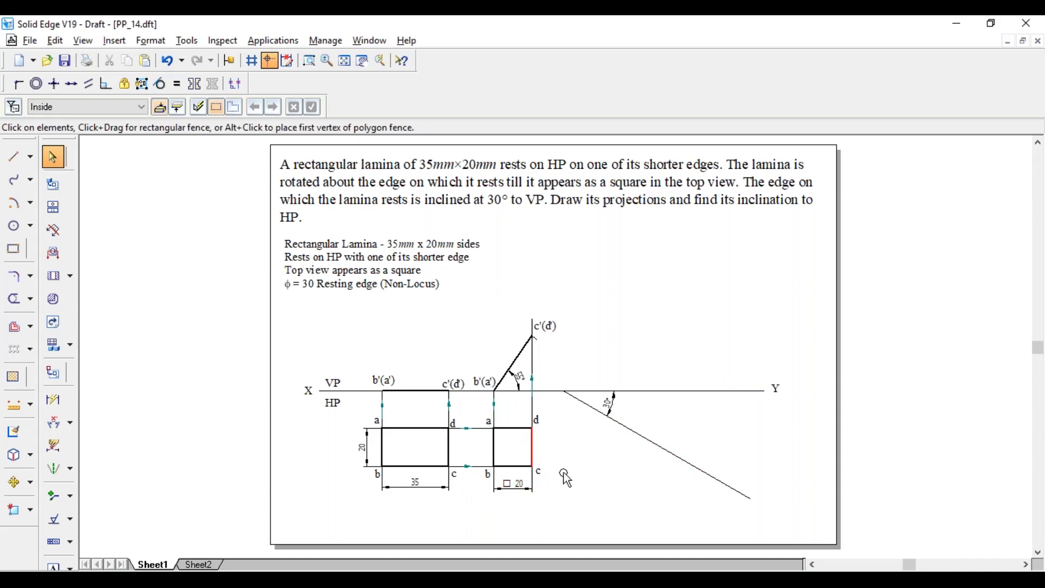
# Draw a 20 mm resting edge with 0.50 mm thickness along the 30° line
pyautogui.click(15, 157)
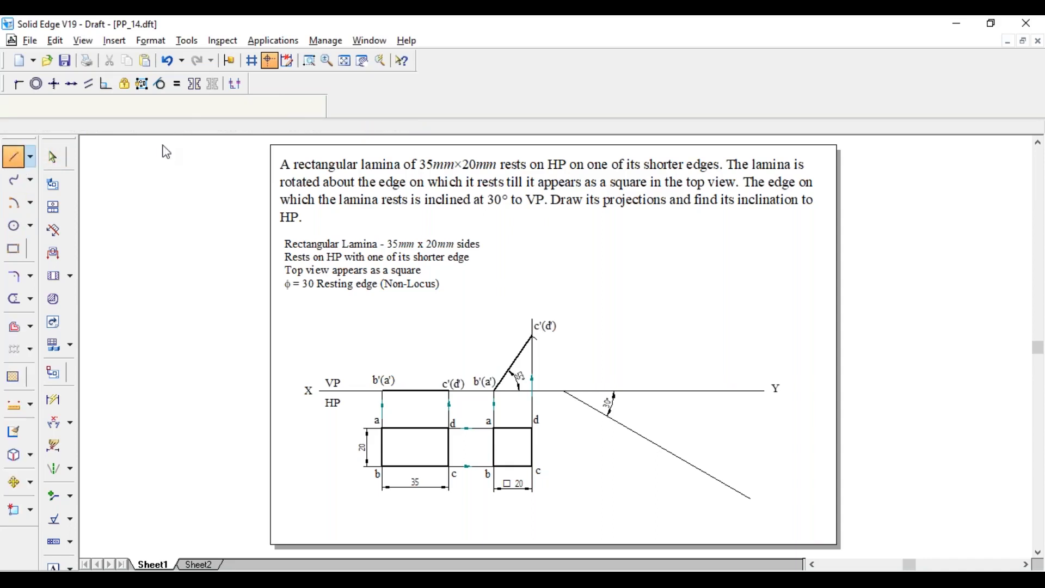
pyautogui.click(145, 107)
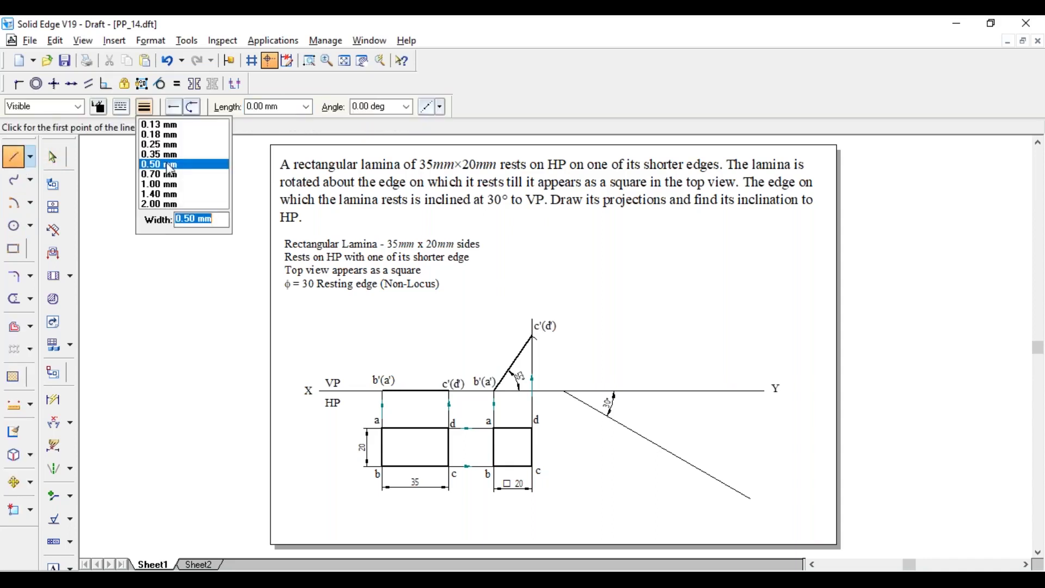
pyautogui.click(169, 164)
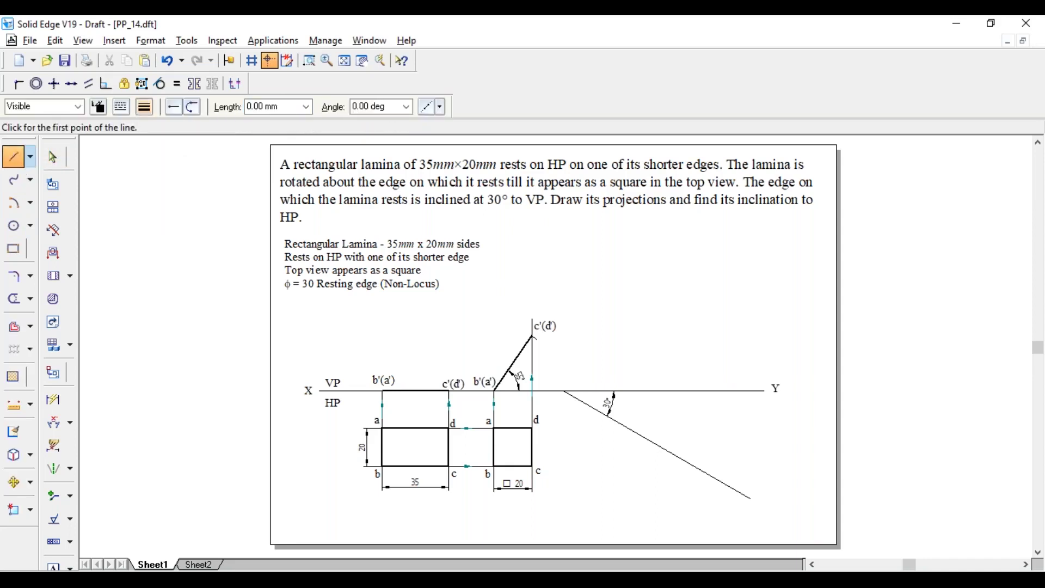
pyautogui.click(632, 429)
pyautogui.press('Tab')
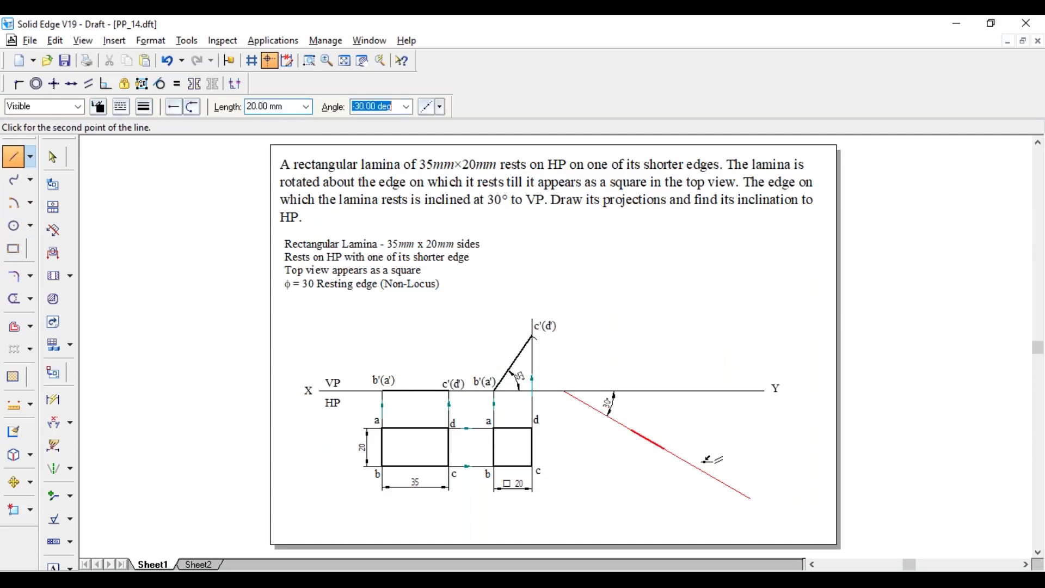
pyautogui.press('Tab')
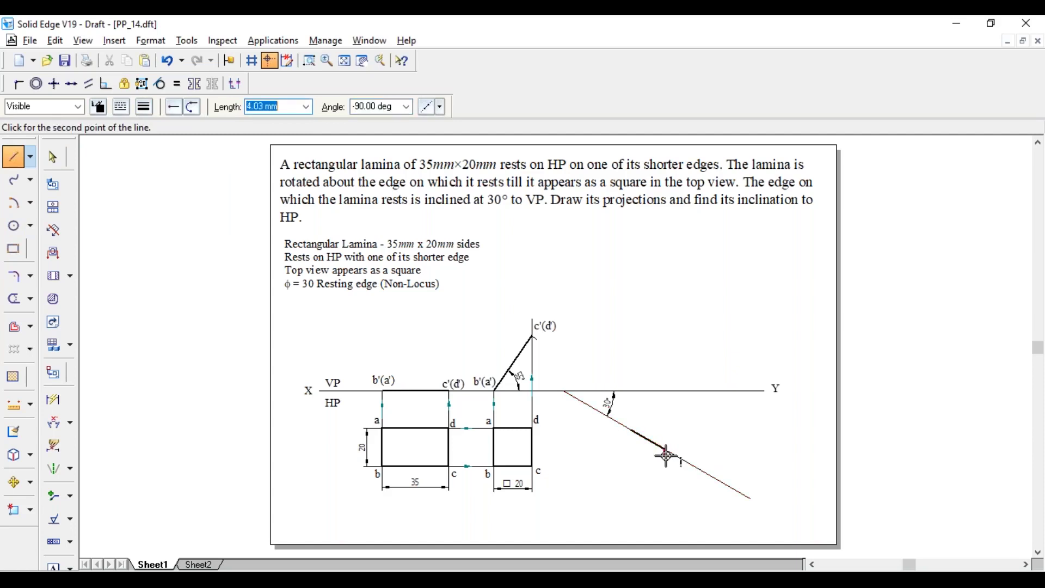
pyautogui.click(665, 455)
pyautogui.press('Escape')
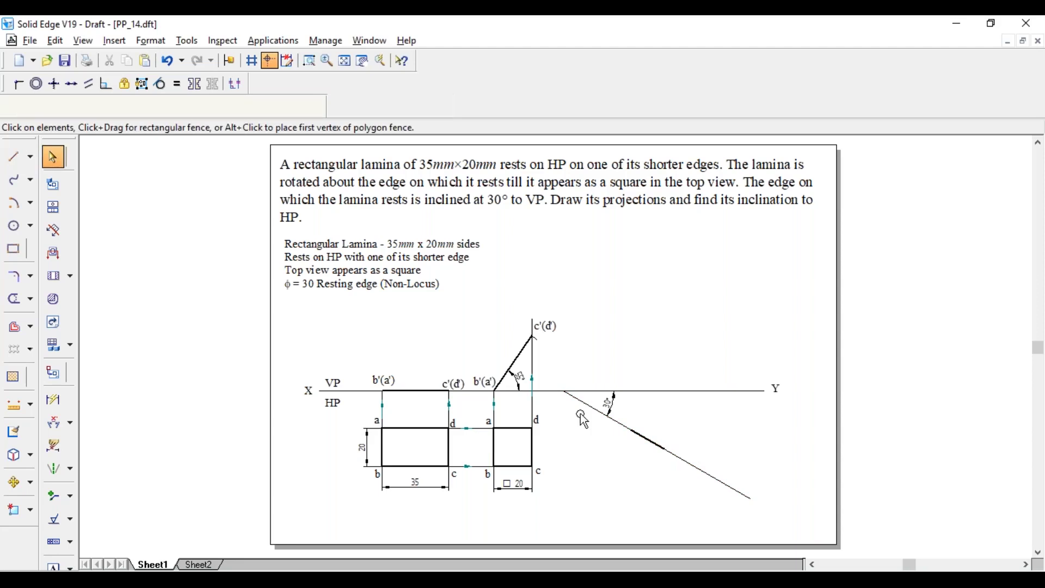
# Label the edge ends a and b, then zoom in on the top view
pyautogui.click(637, 420)
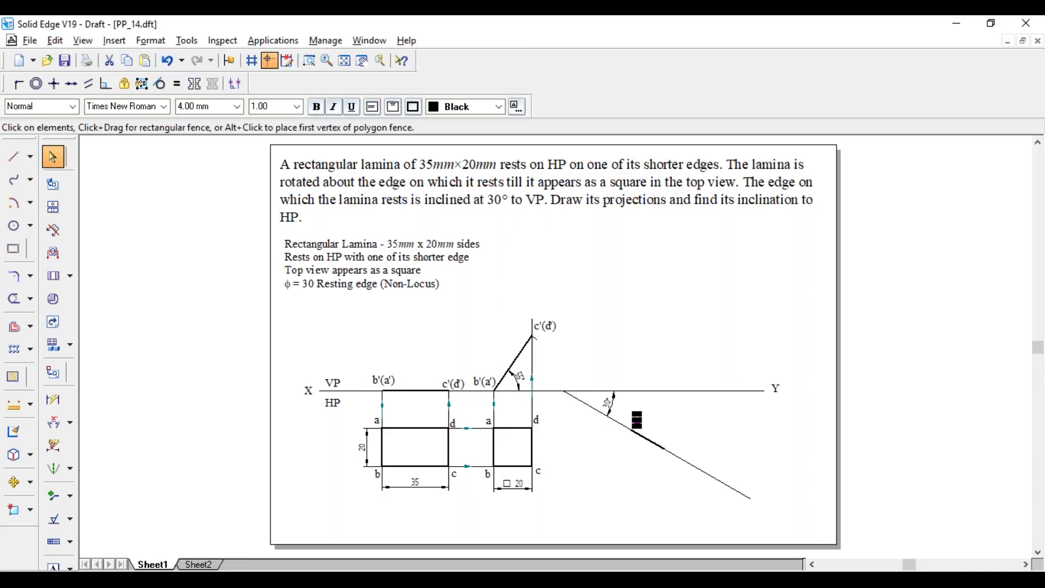
pyautogui.write('a')
pyautogui.click(486, 484)
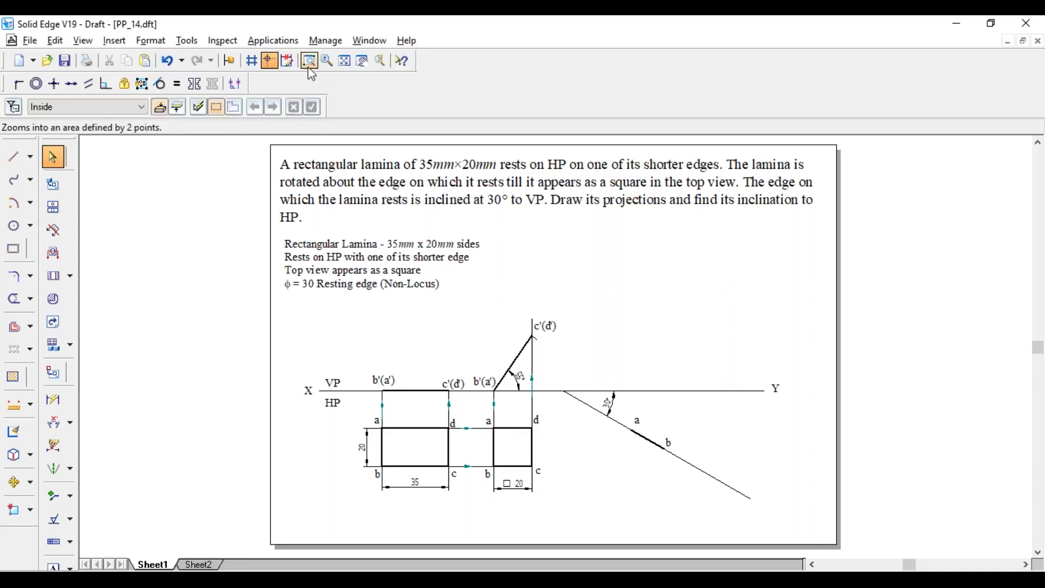
pyautogui.click(308, 61)
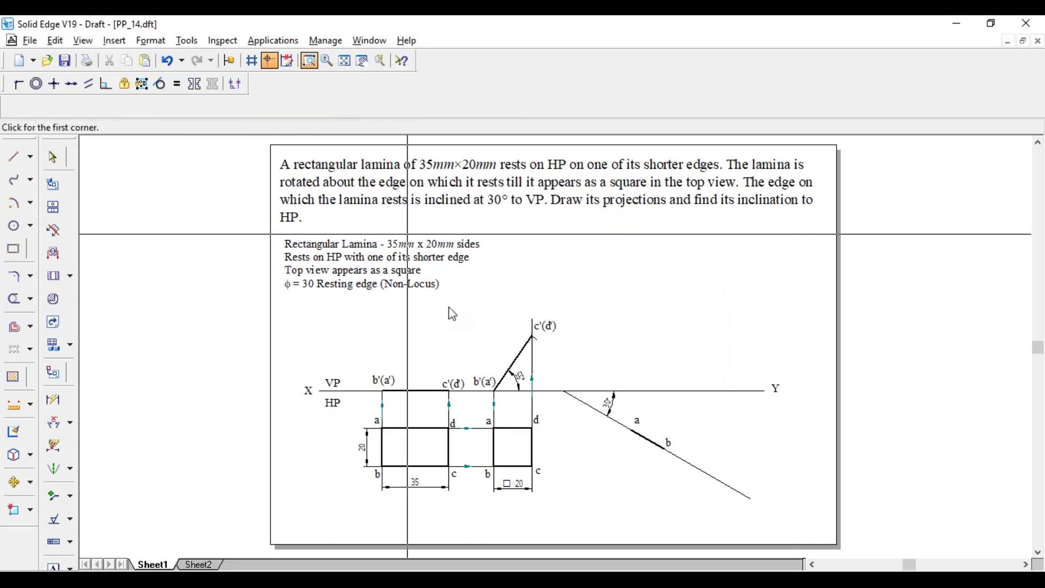
pyautogui.click(445, 360)
pyautogui.click(749, 486)
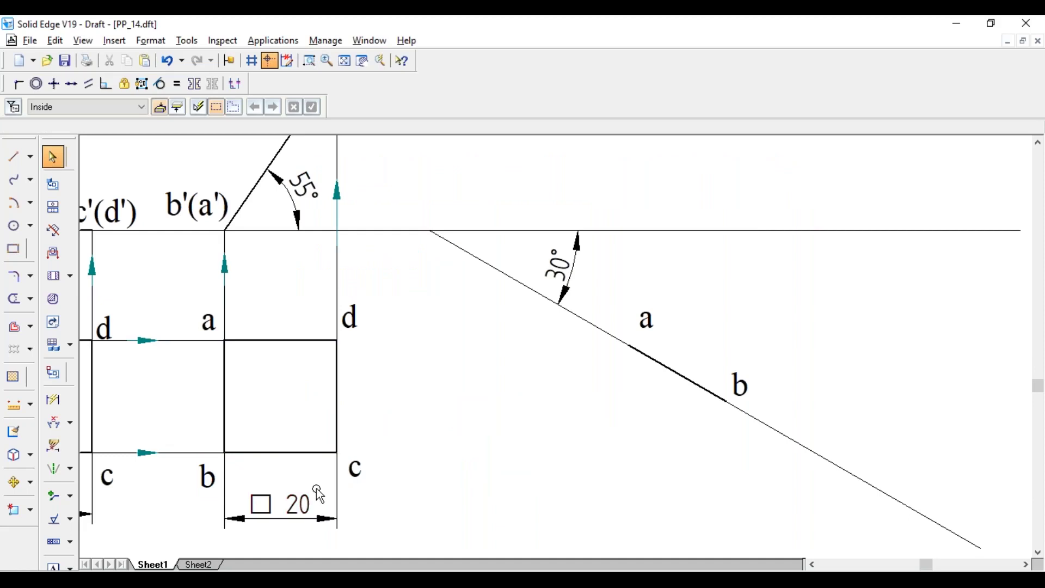
# Draw a trial slanted line from a and try a 90° angle to ab, then undo
pyautogui.click(13, 156)
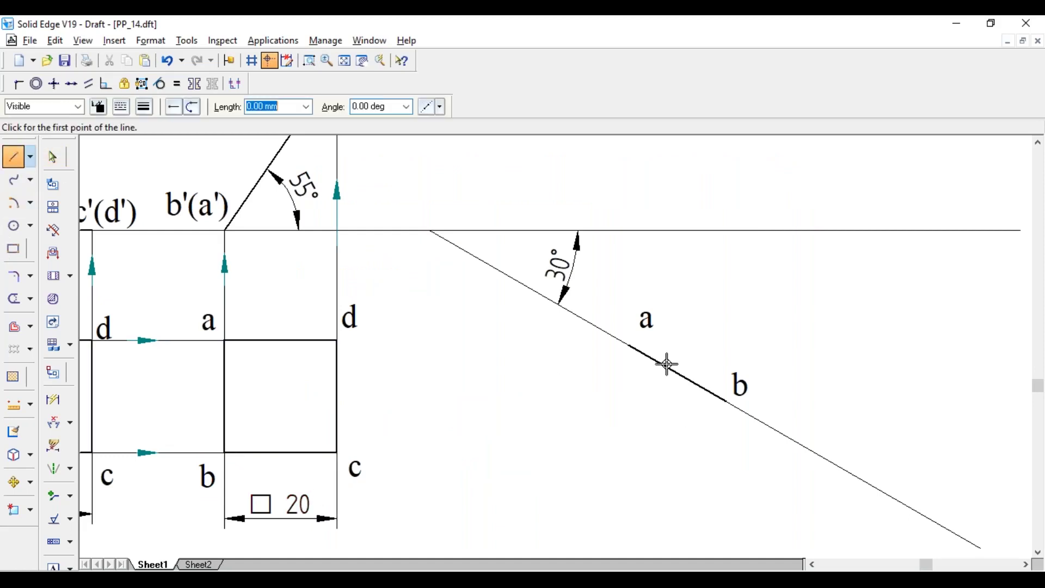
pyautogui.click(629, 346)
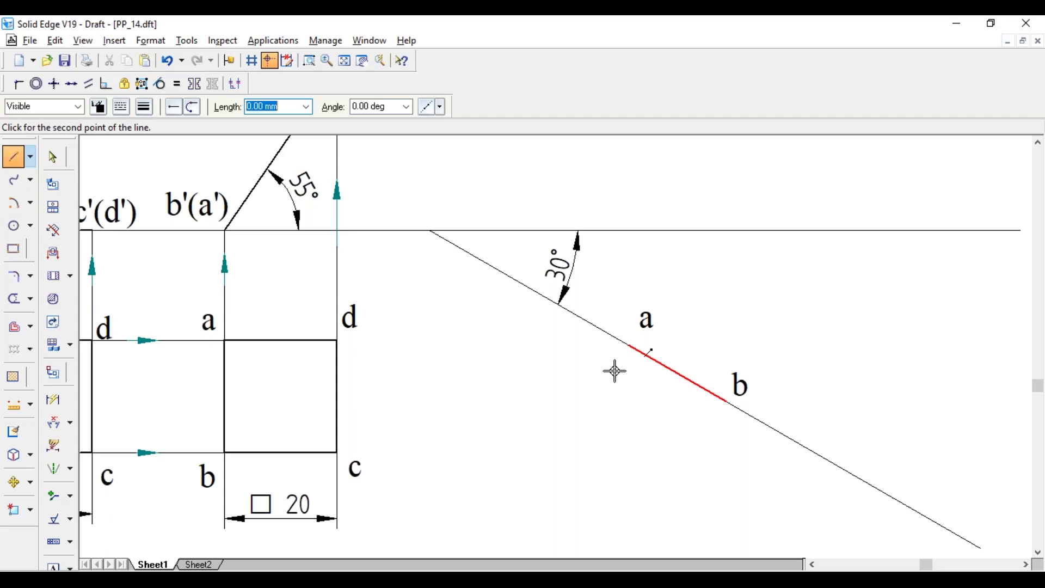
pyautogui.click(550, 460)
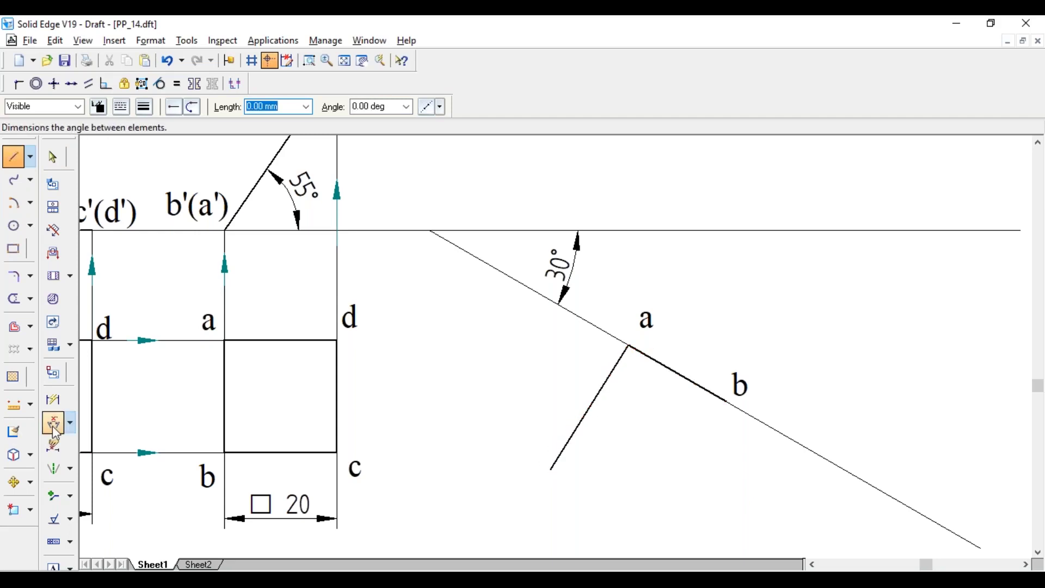
pyautogui.click(53, 422)
pyautogui.click(609, 378)
pyautogui.click(656, 363)
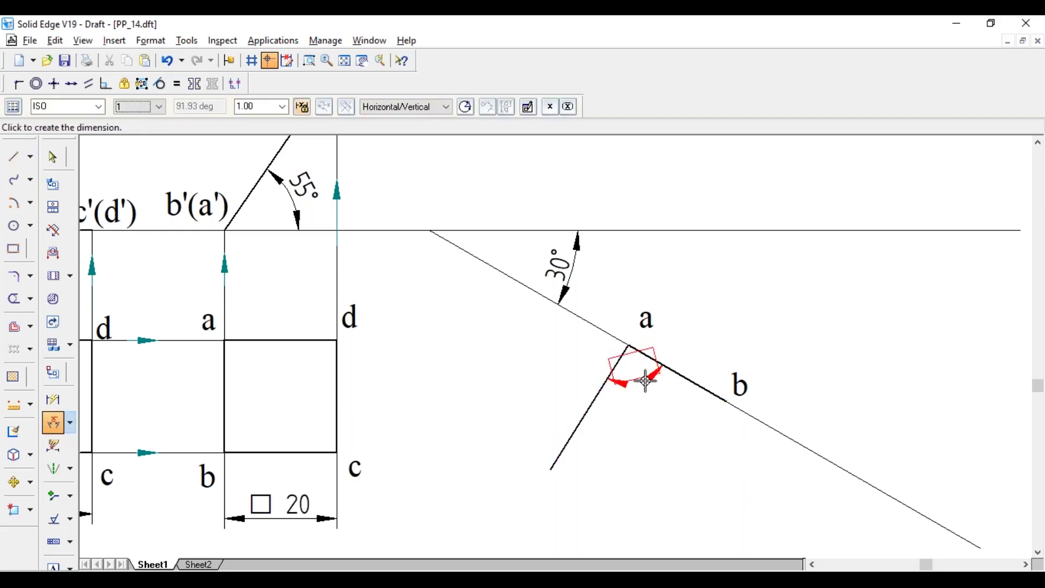
pyautogui.rightClick(645, 381)
pyautogui.click(645, 381)
pyautogui.write('90')
pyautogui.press('Return')
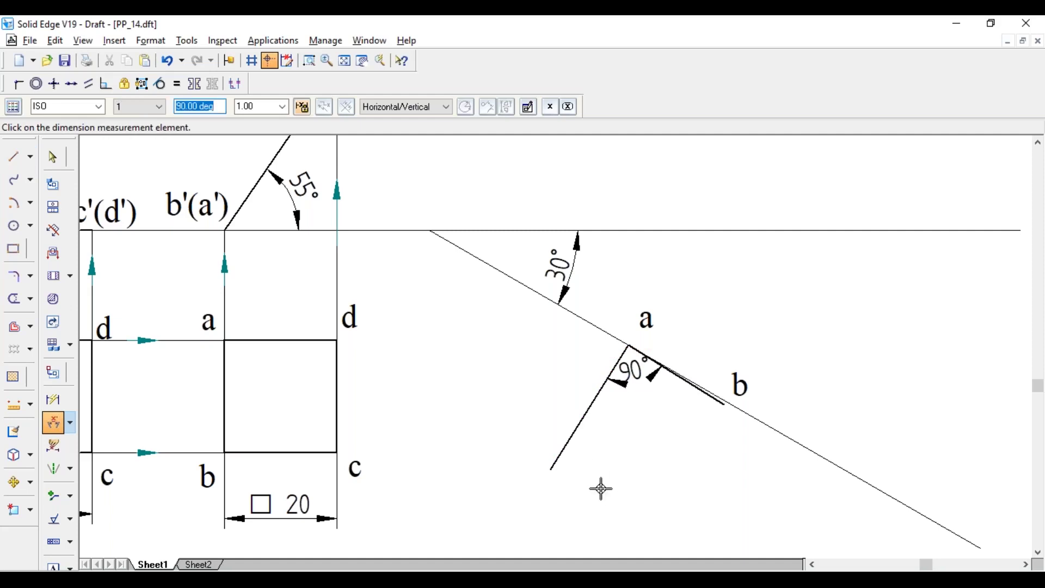
pyautogui.click(167, 59)
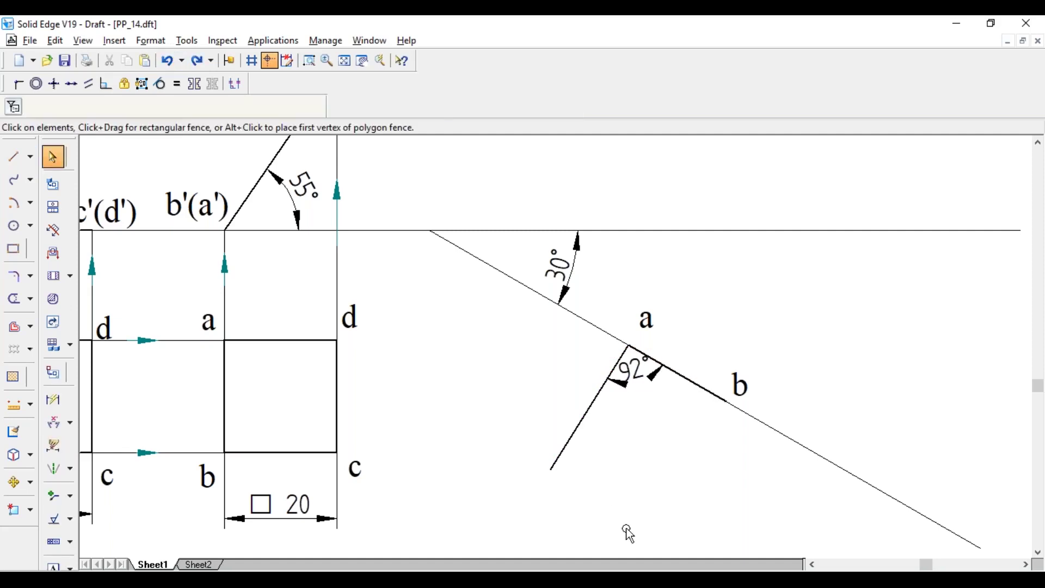
# Dimension edge ab as 20
pyautogui.click(53, 400)
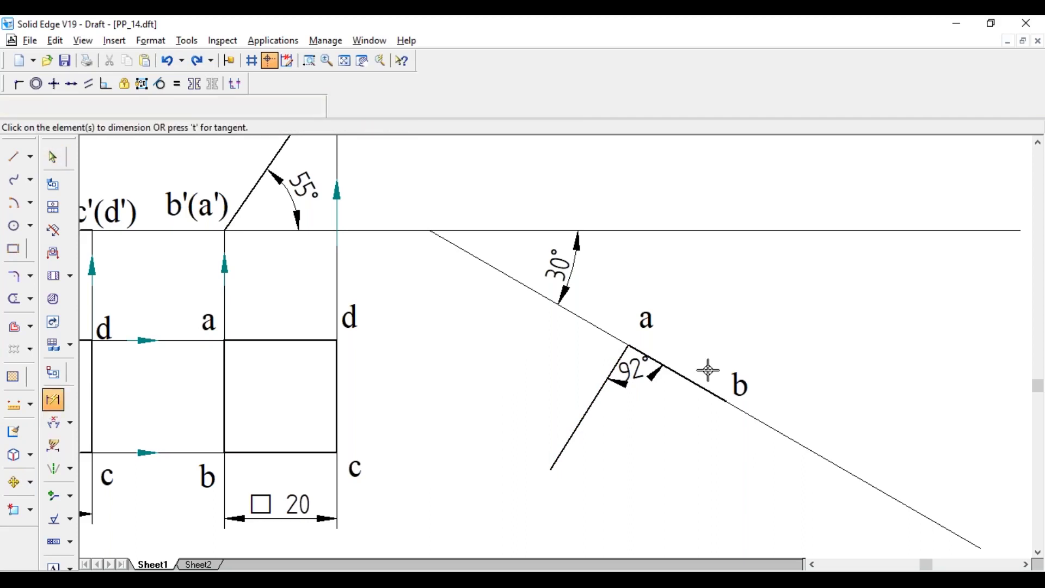
pyautogui.click(695, 358)
pyautogui.click(738, 334)
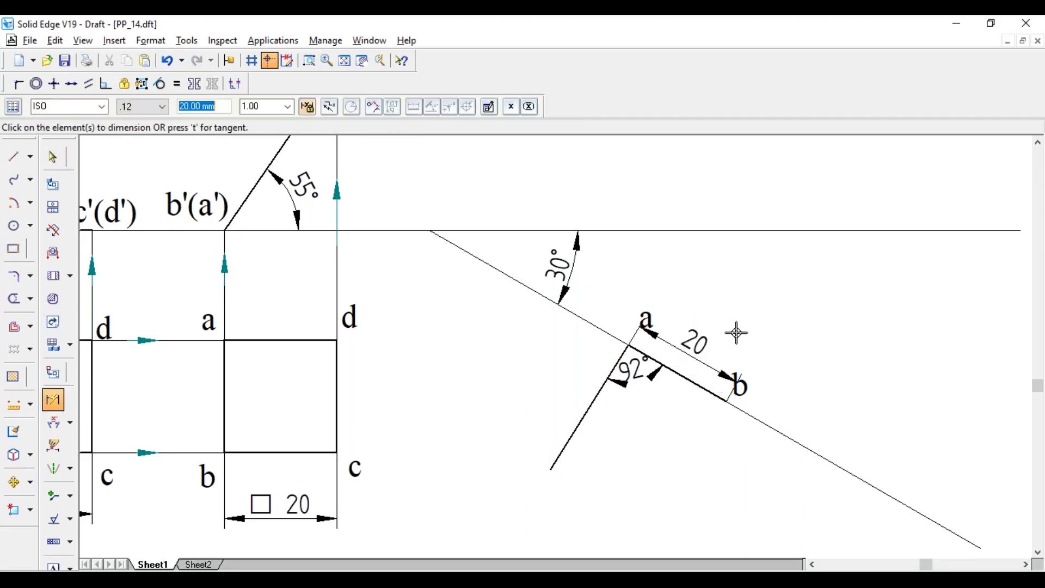
pyautogui.press('Escape')
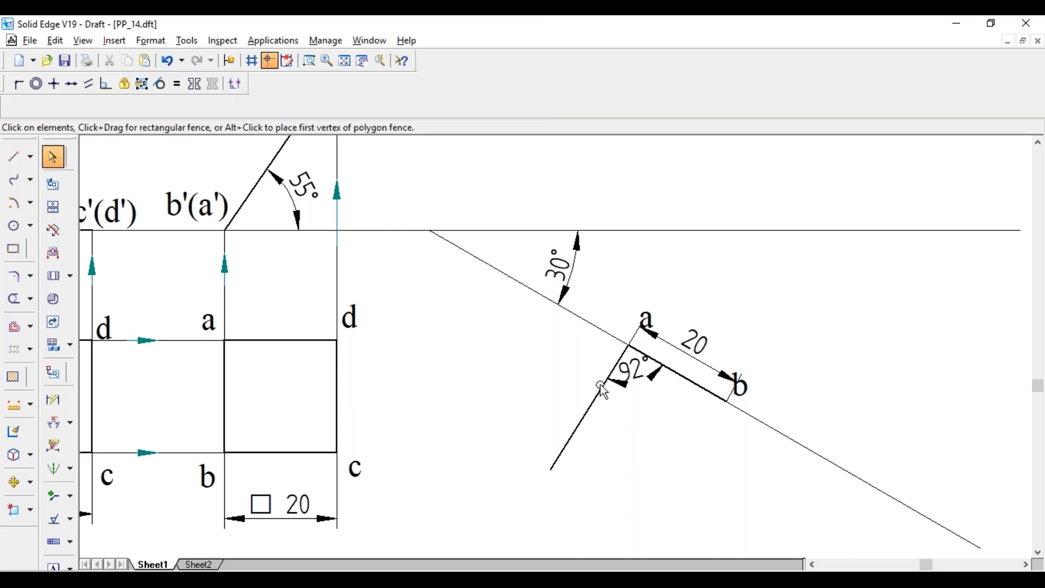
# Retry and undo the 90° angle, then delete the slanted line from a
pyautogui.click(651, 390)
pyautogui.write('90')
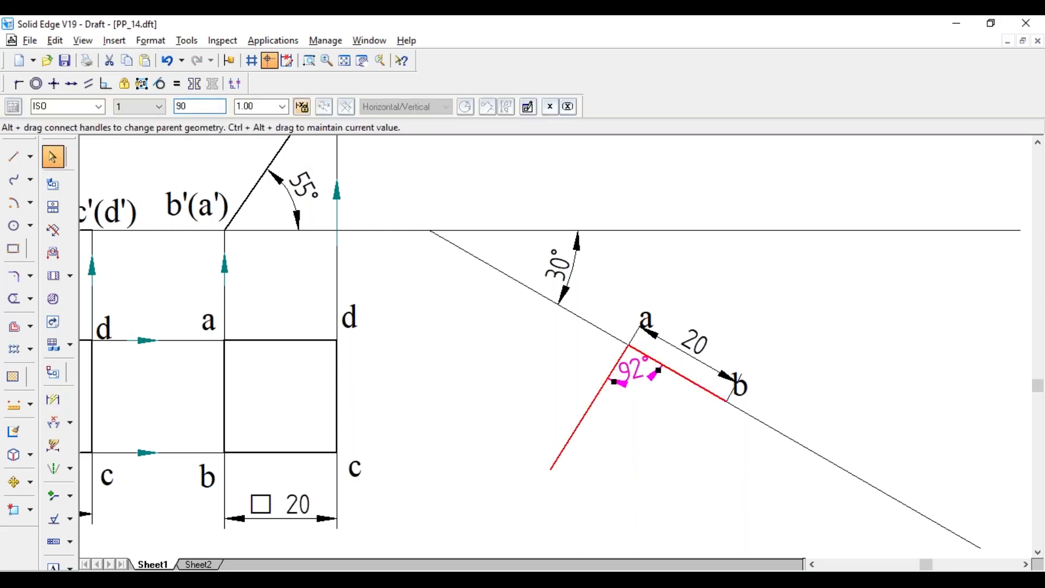
pyautogui.press('Return')
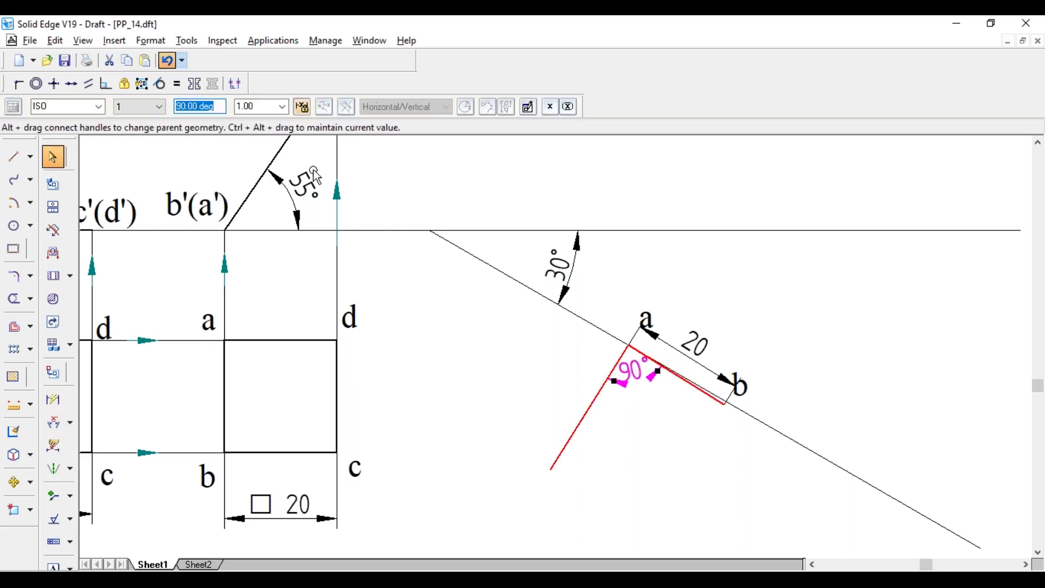
pyautogui.hotkey('ctrl', 'z')
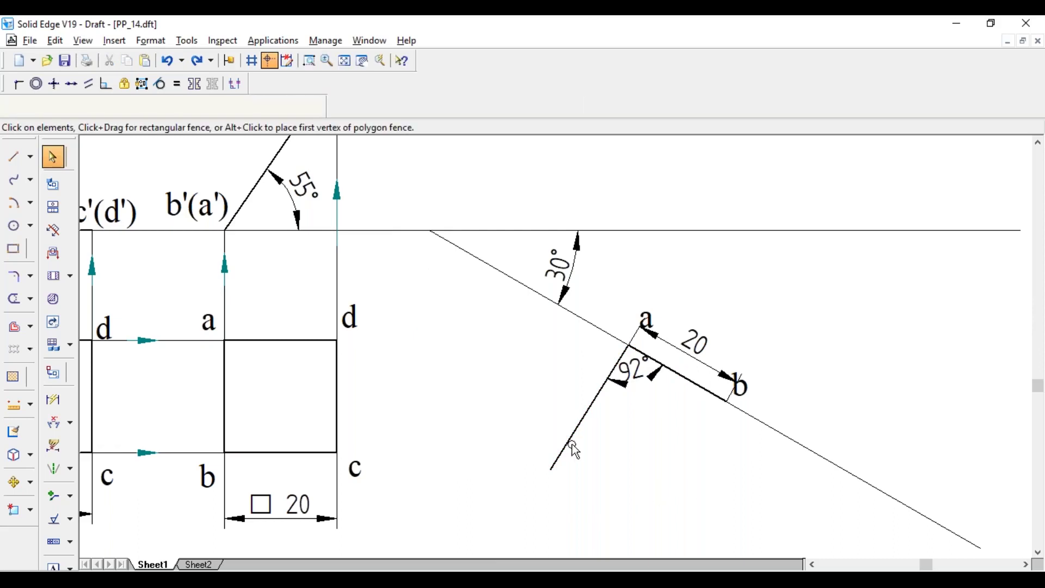
pyautogui.click(572, 449)
pyautogui.press('Delete')
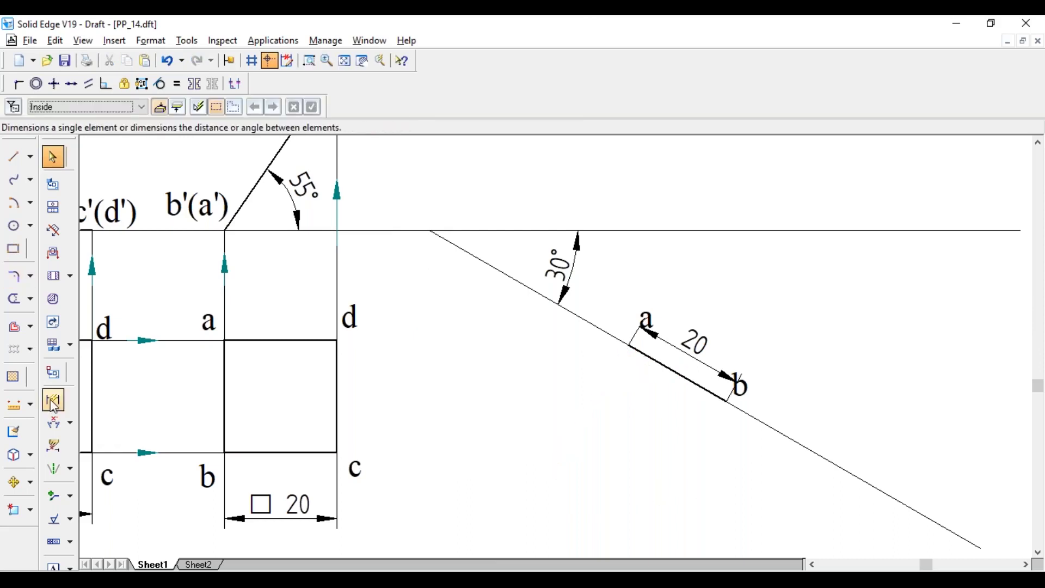
# Draw a 20 mm edge from corner a
pyautogui.click(11, 161)
pyautogui.click(629, 346)
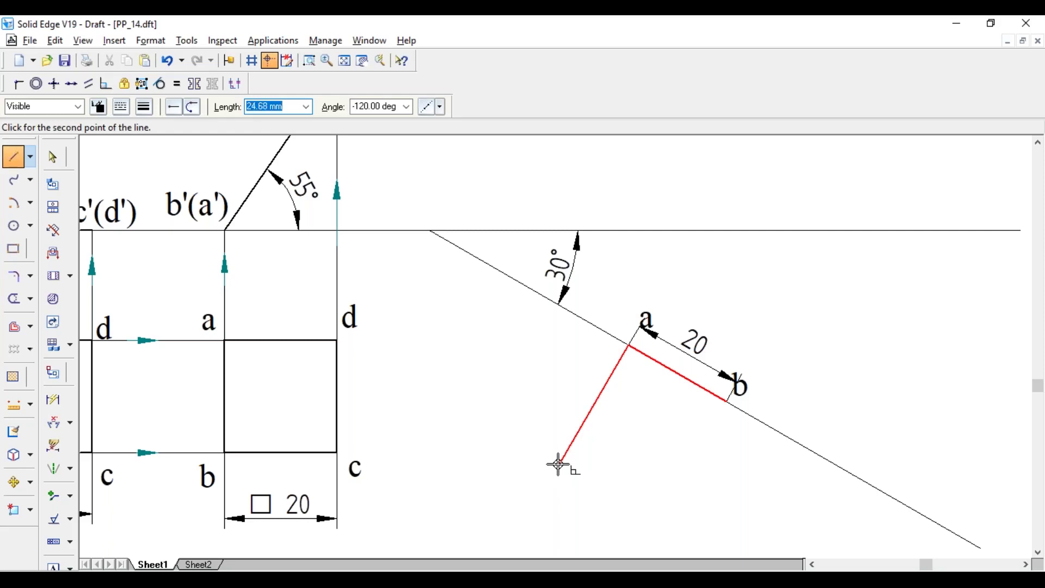
pyautogui.write('20')
pyautogui.press('Tab')
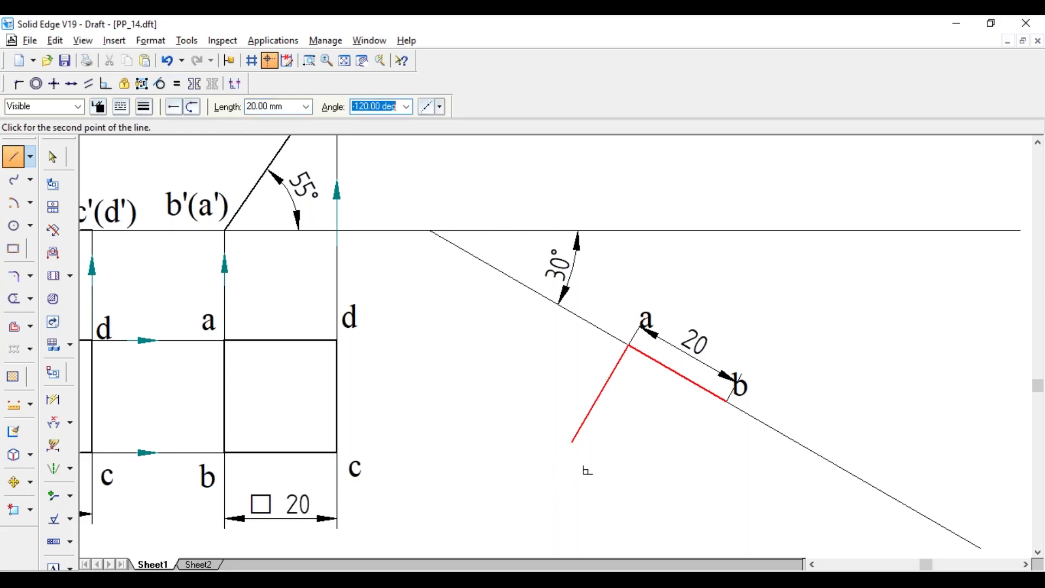
pyautogui.press('Return')
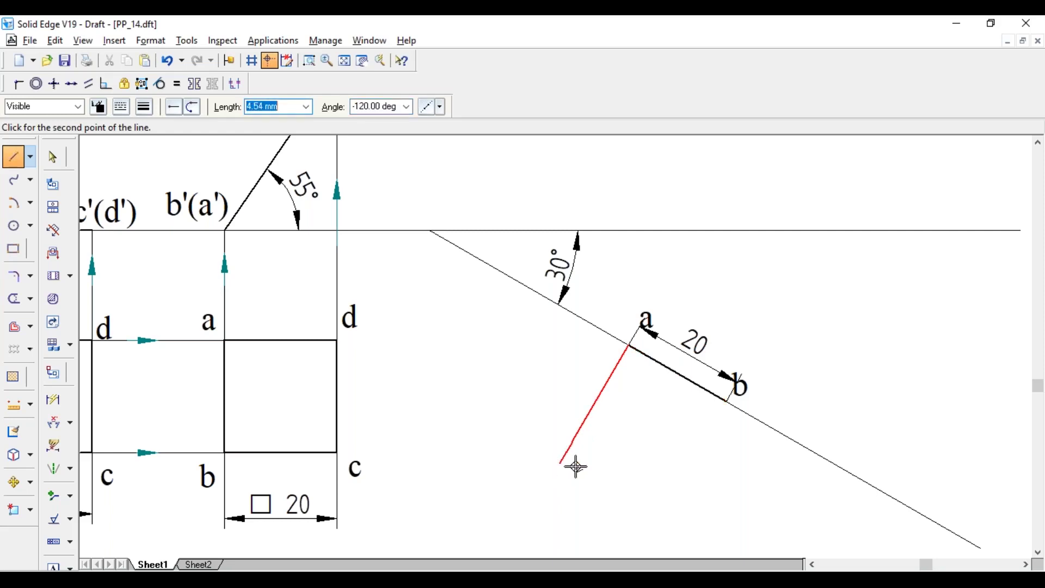
pyautogui.click(572, 441)
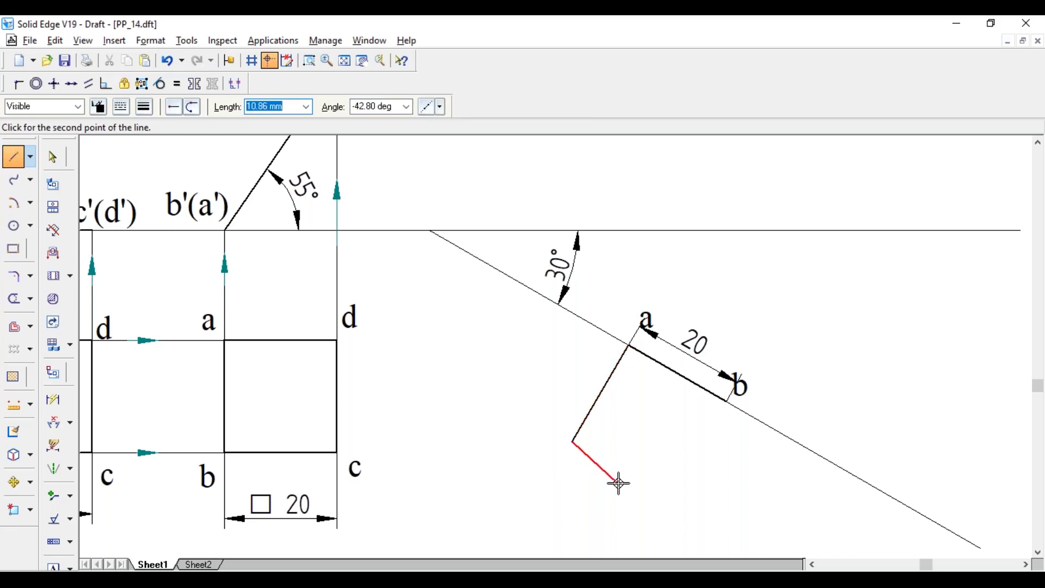
pyautogui.rightClick(690, 495)
# Draw the 20 mm edge from corner b and close the tilted square
pyautogui.click(728, 400)
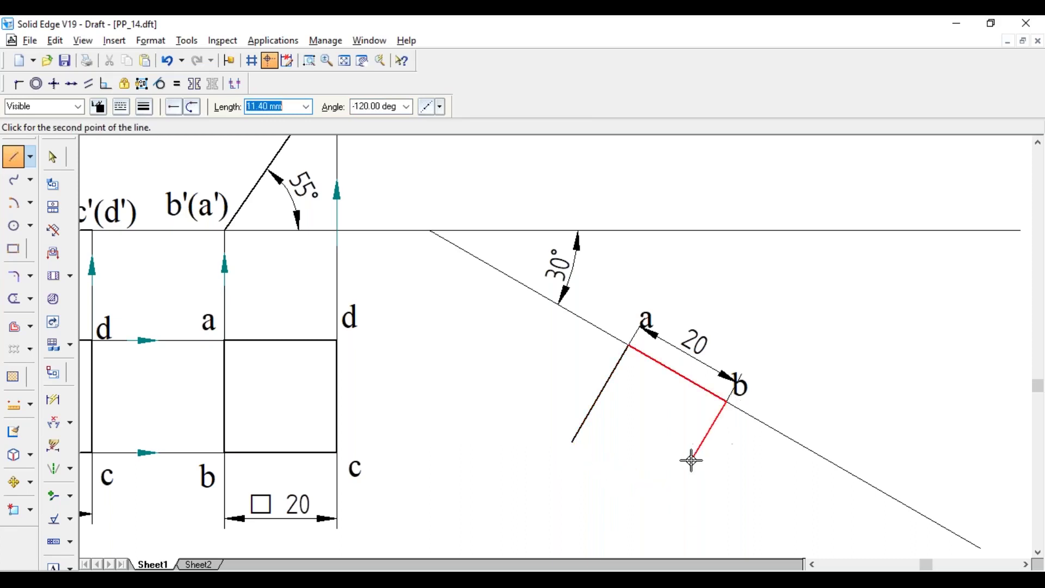
pyautogui.write('20')
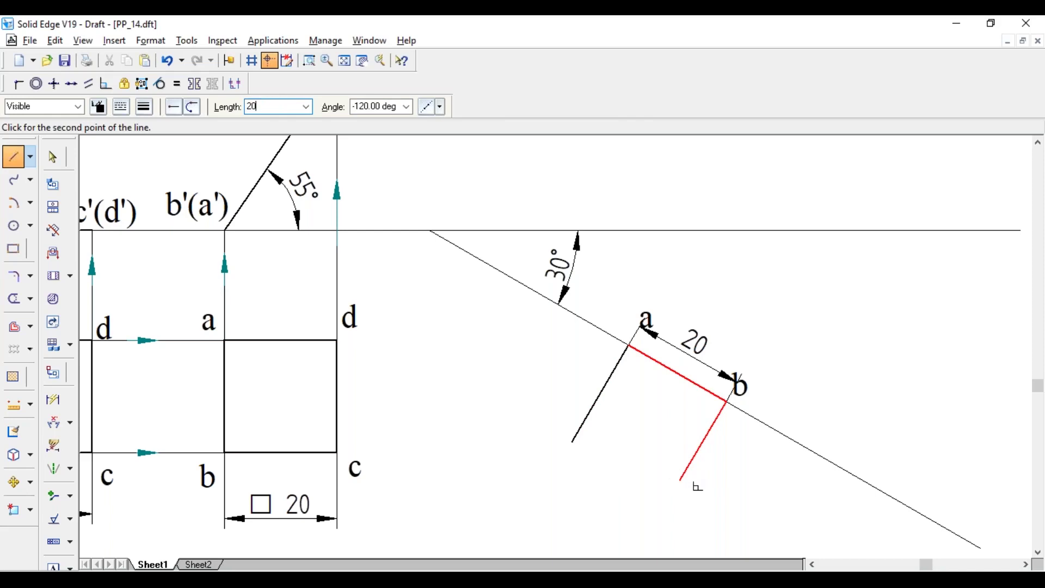
pyautogui.press('Tab')
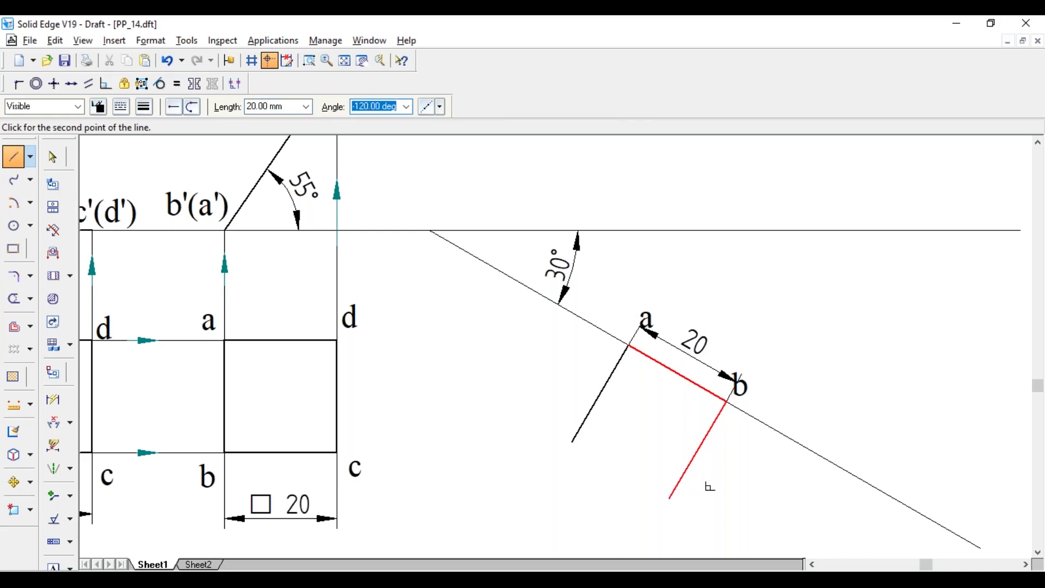
pyautogui.press('Return')
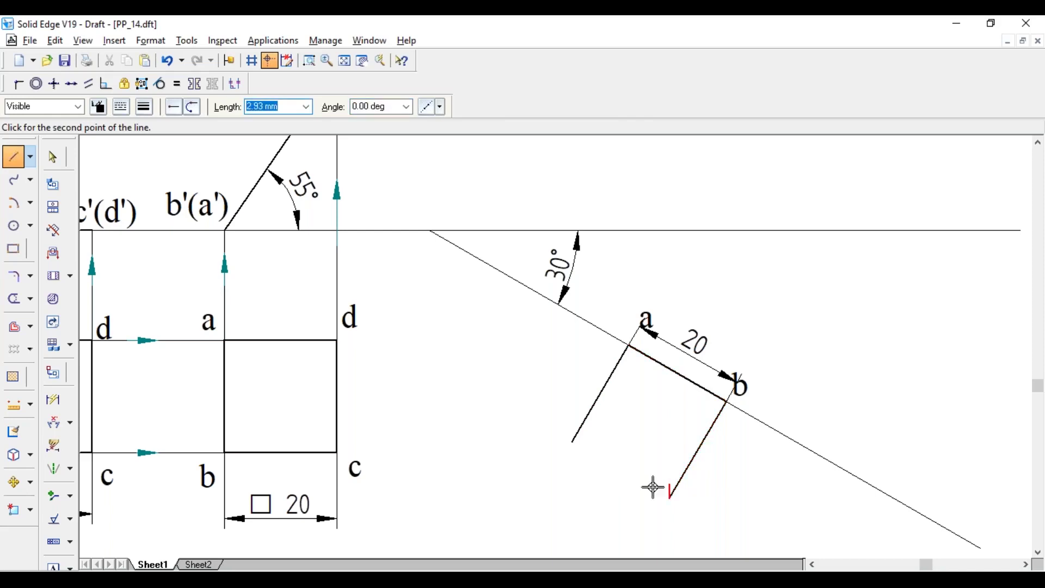
pyautogui.click(572, 443)
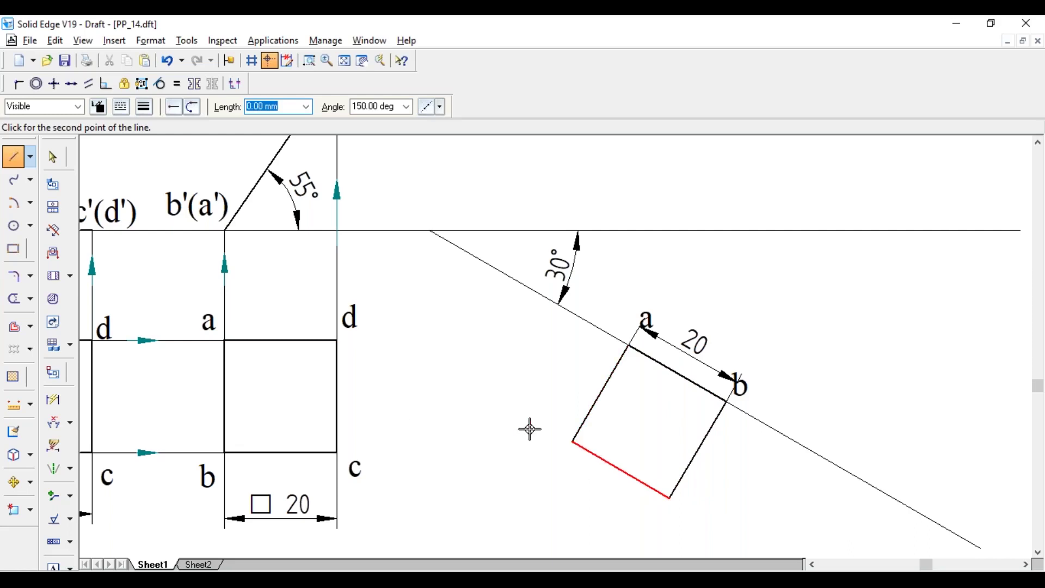
# Move labels c and d to the square's bottom and left corners
pyautogui.press('Escape')
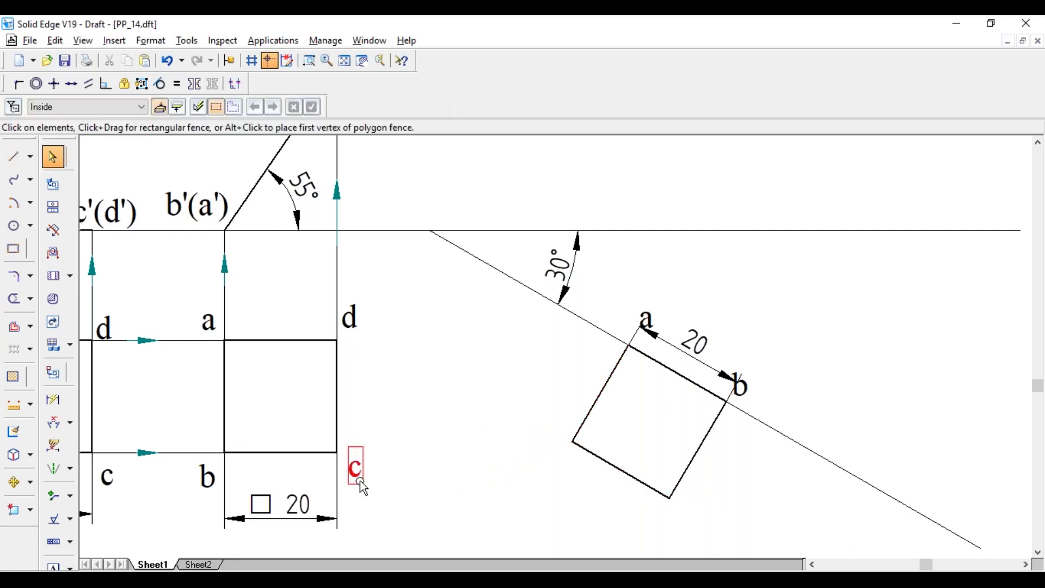
pyautogui.moveTo(361, 485); pyautogui.dragTo(681, 533)
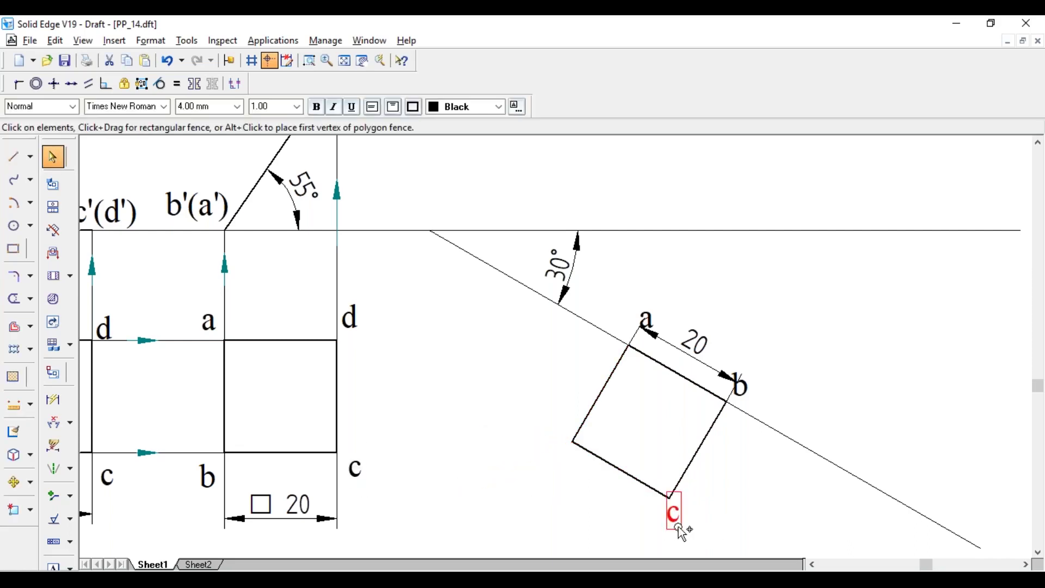
pyautogui.click(701, 521)
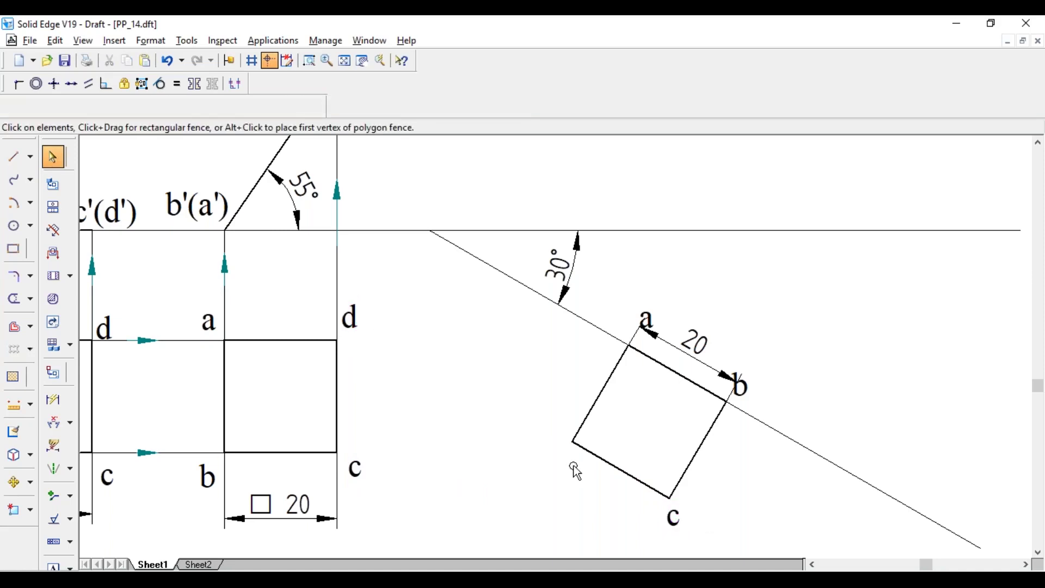
pyautogui.moveTo(574, 471); pyautogui.dragTo(567, 460)
pyautogui.click(742, 463)
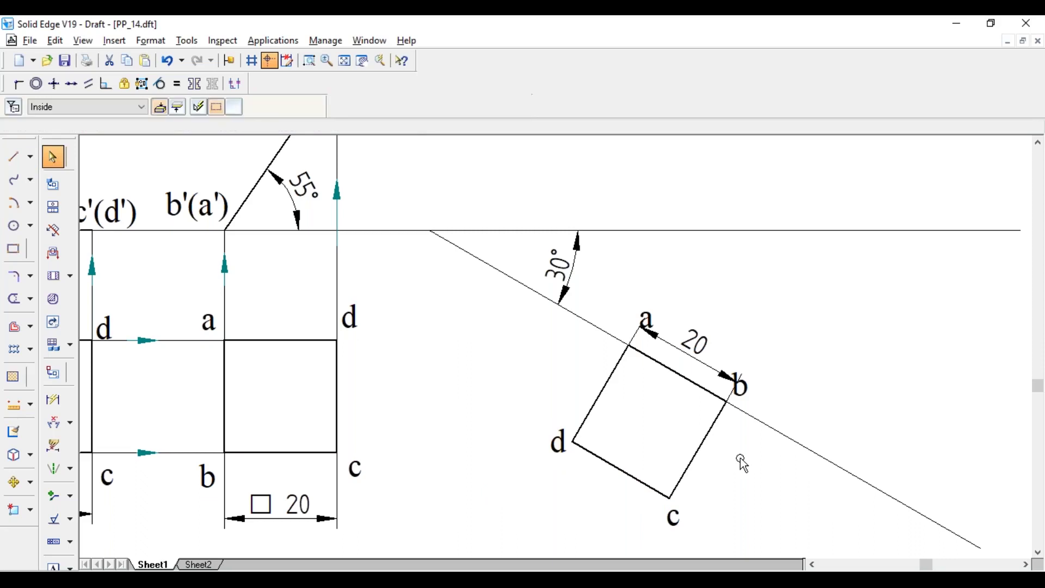
# Delete the 20 dimension on ab and nudge label a onto its corner
pyautogui.click(722, 404)
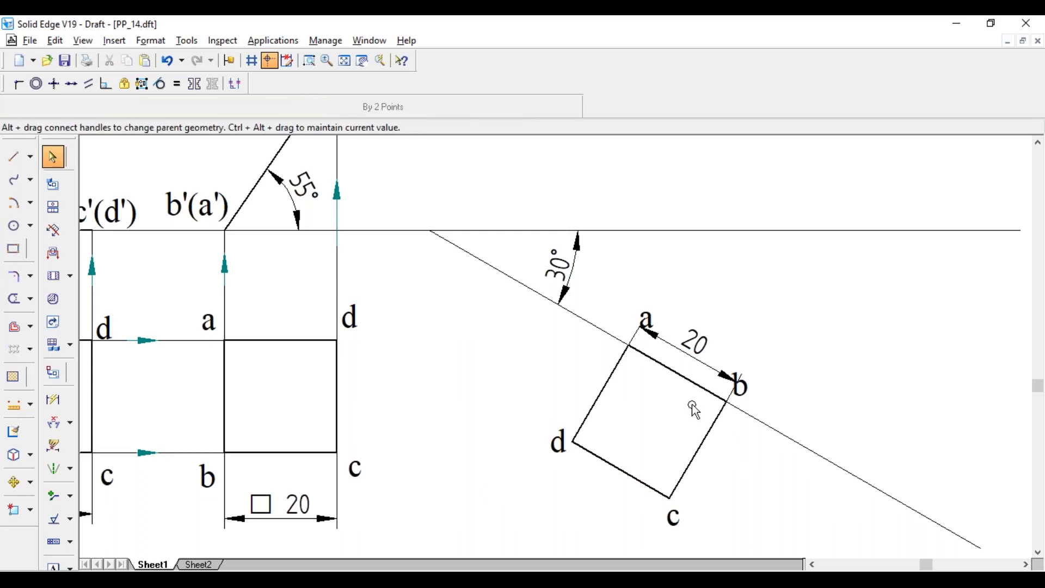
pyautogui.press('Delete')
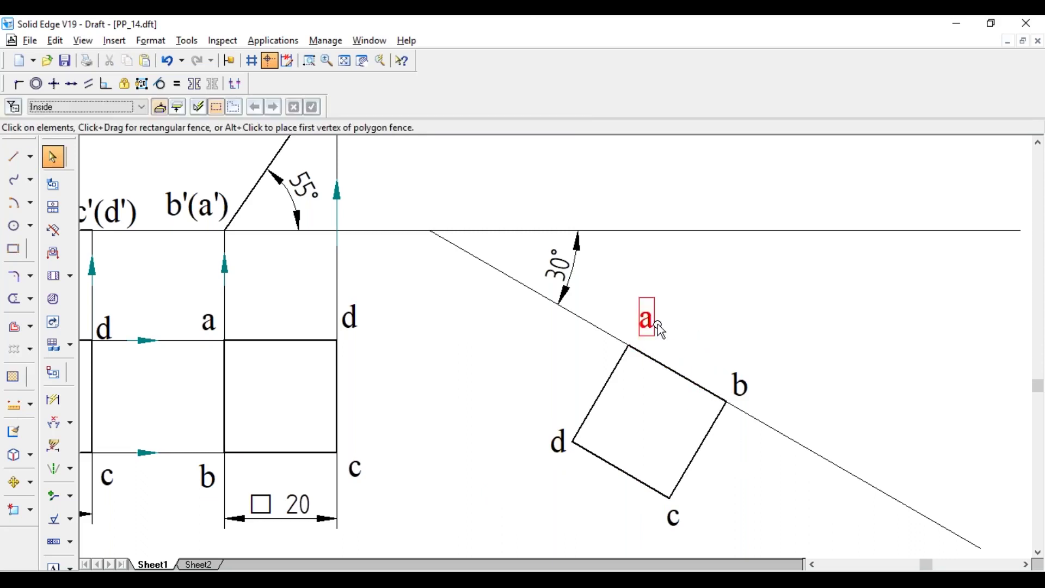
pyautogui.moveTo(658, 329); pyautogui.dragTo(656, 352)
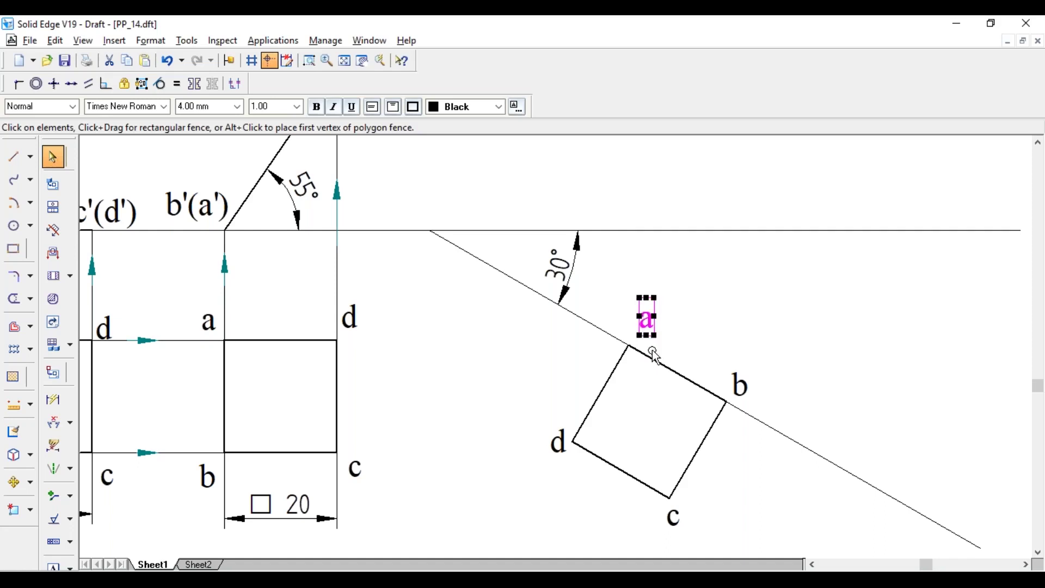
pyautogui.click(693, 328)
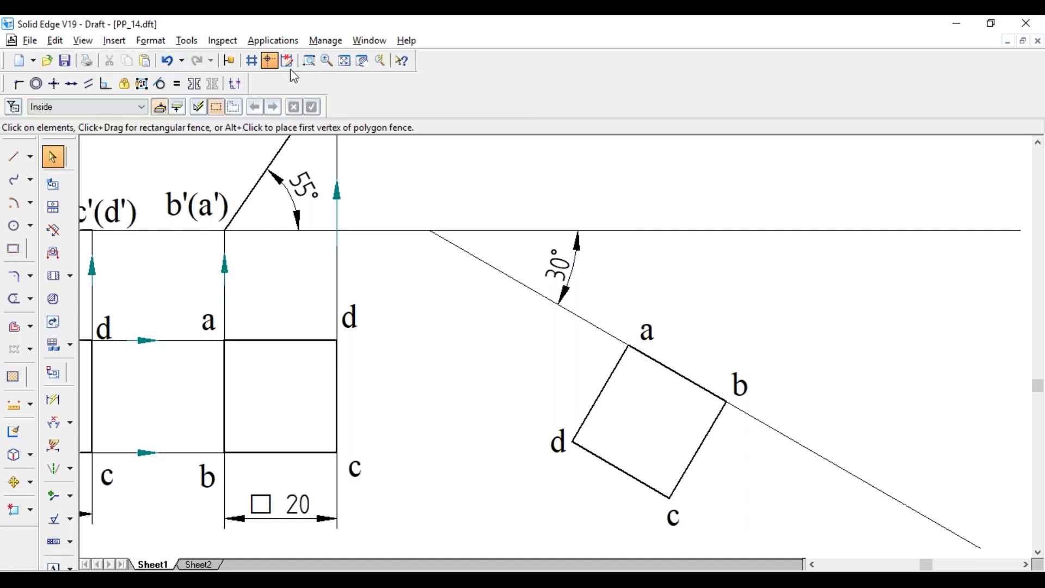
# Draw 0.13 mm vertical projectors from corners a and b up to the XY line
pyautogui.click(13, 157)
pyautogui.click(144, 107)
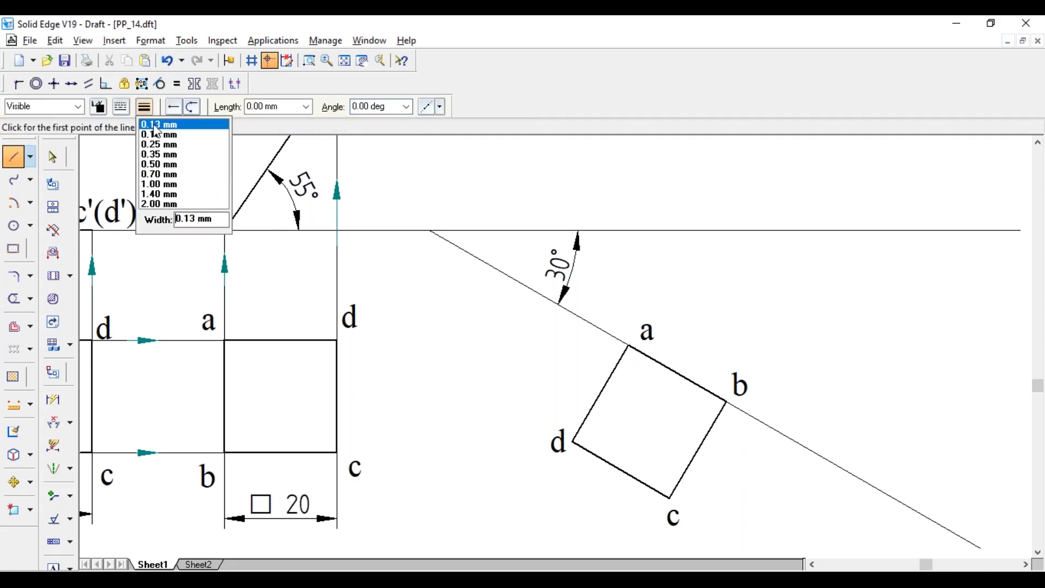
pyautogui.click(164, 141)
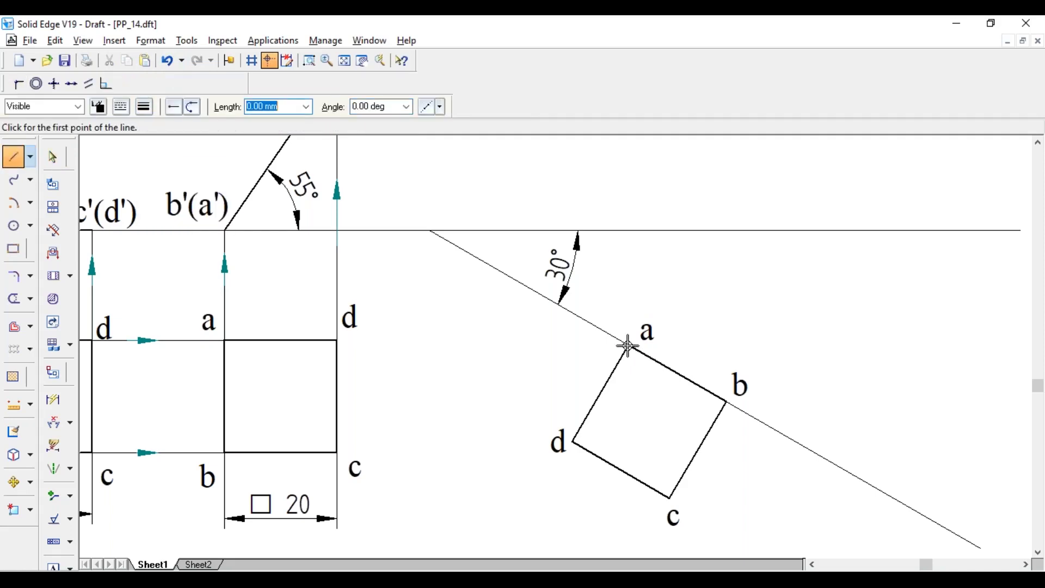
pyautogui.click(295, 219)
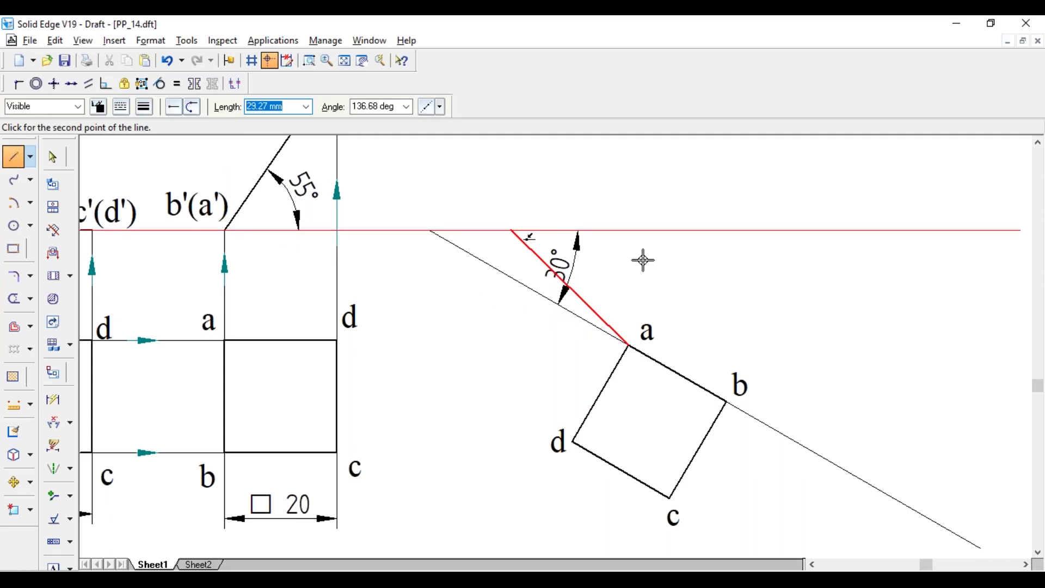
pyautogui.click(638, 213)
pyautogui.rightClick(638, 205)
pyautogui.click(725, 401)
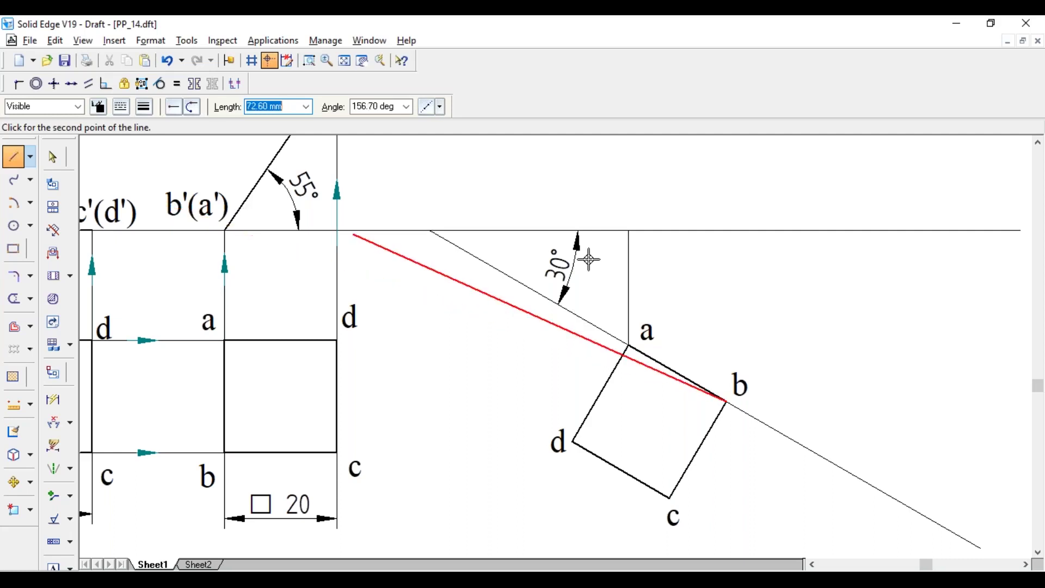
pyautogui.click(725, 230)
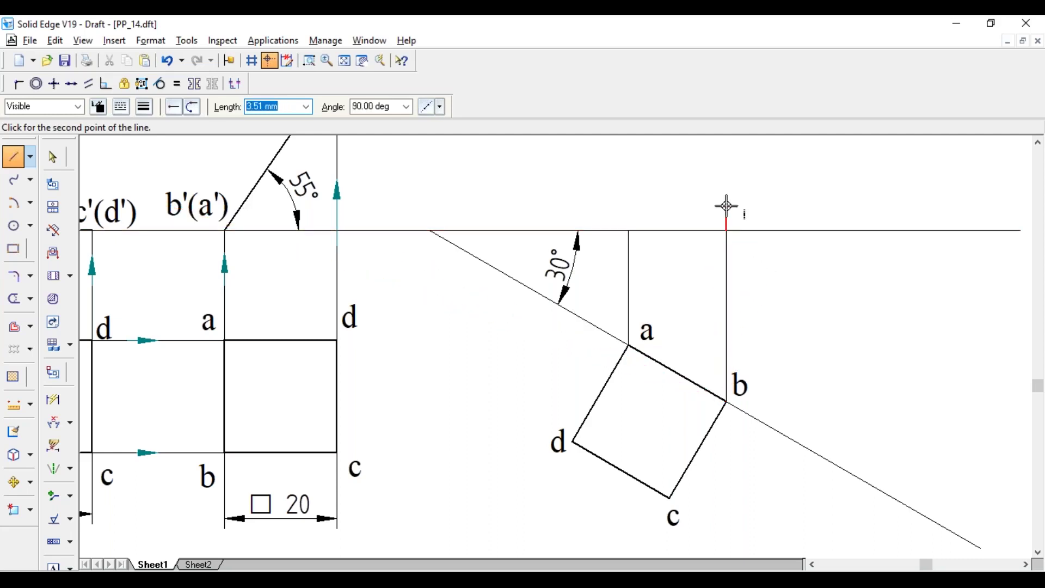
# Zoom to the projections and draw a horizontal line rightward from c'(d')
pyautogui.click(344, 62)
pyautogui.click(308, 60)
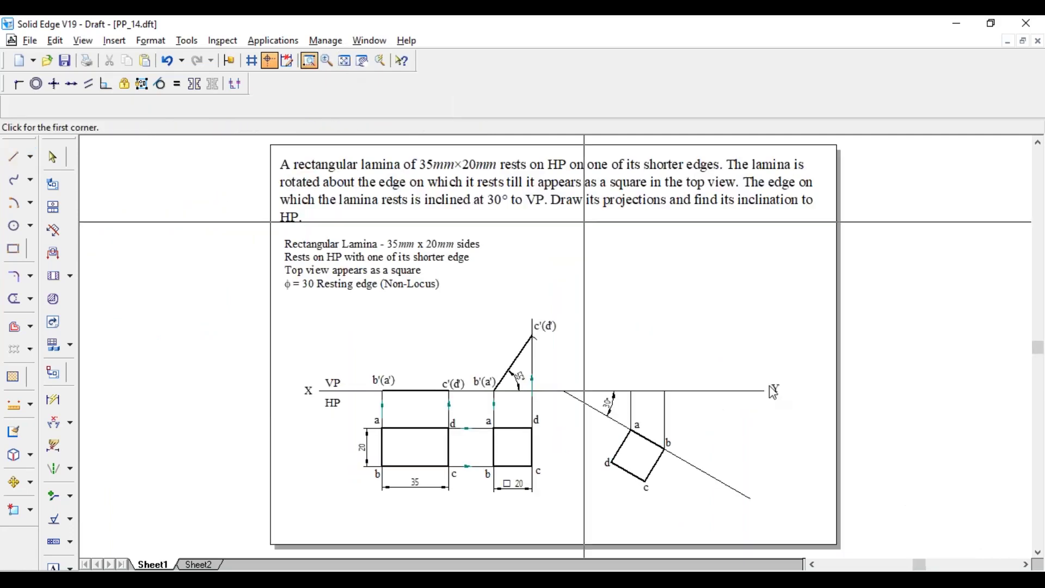
pyautogui.click(775, 498)
pyautogui.click(368, 302)
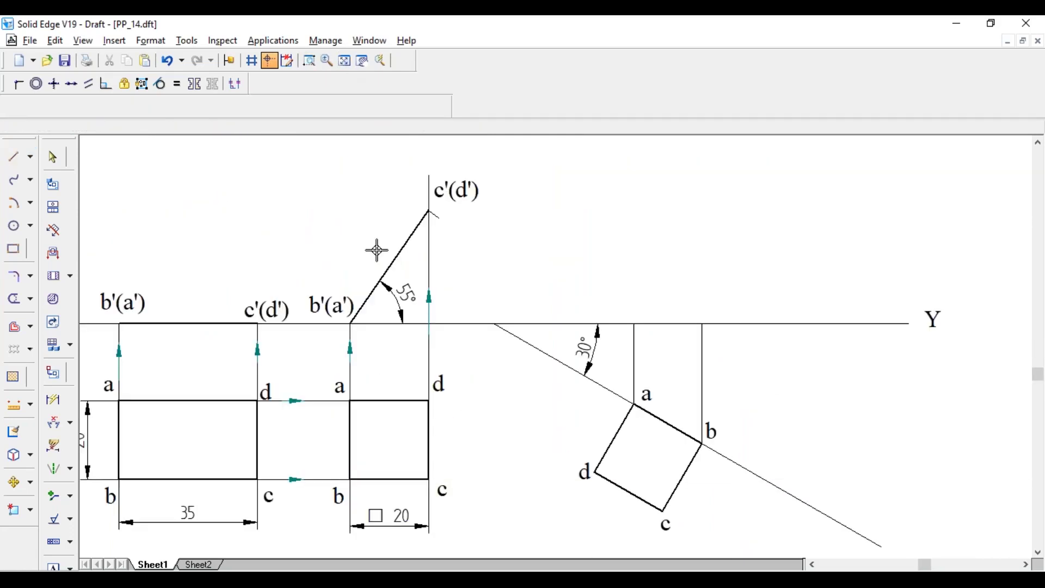
pyautogui.press('l')
pyautogui.click(428, 211)
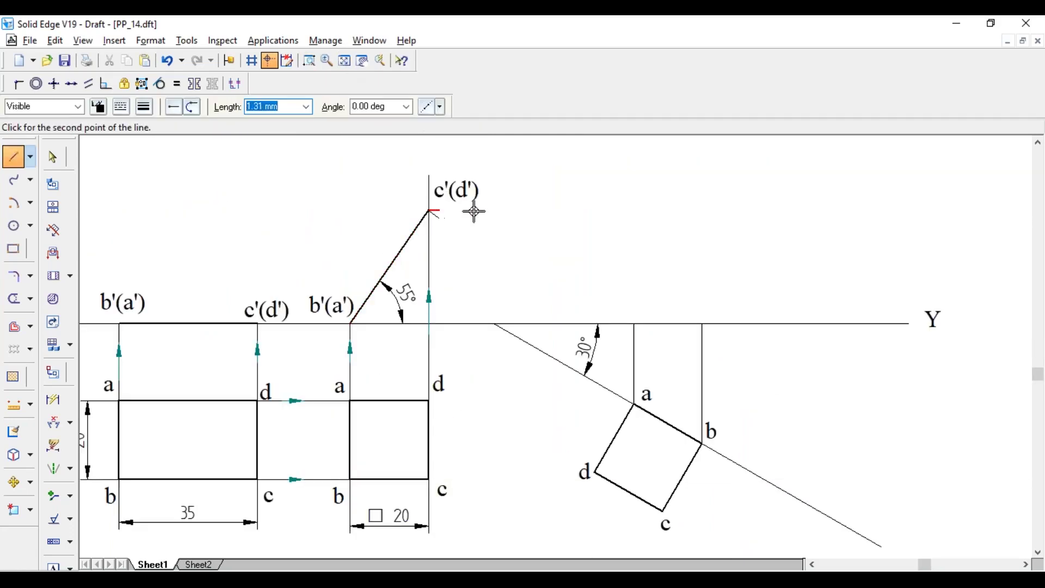
pyautogui.click(726, 210)
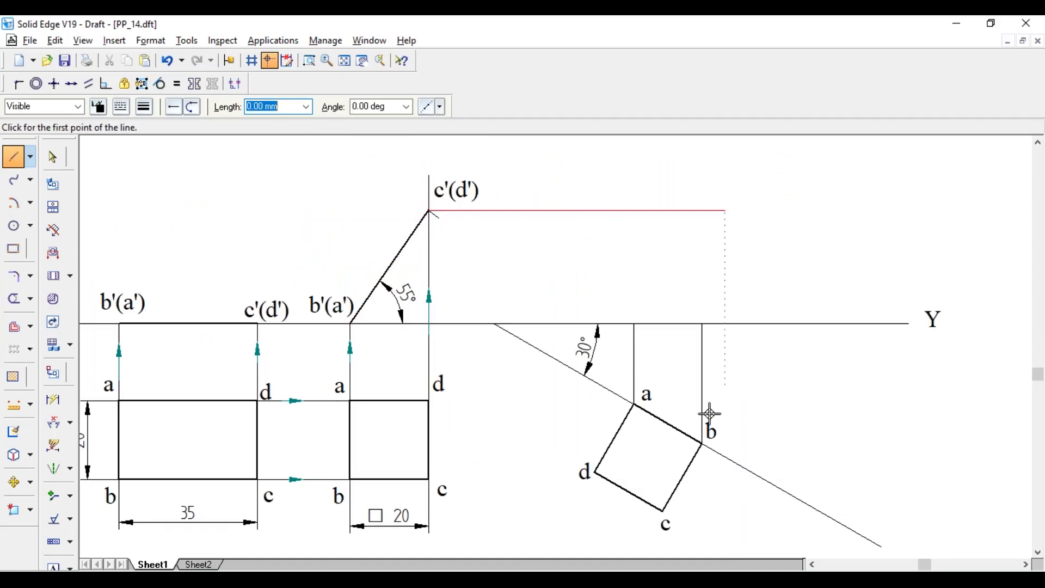
# Run projectors from corners c and d up to that line and trim its excess
pyautogui.click(662, 510)
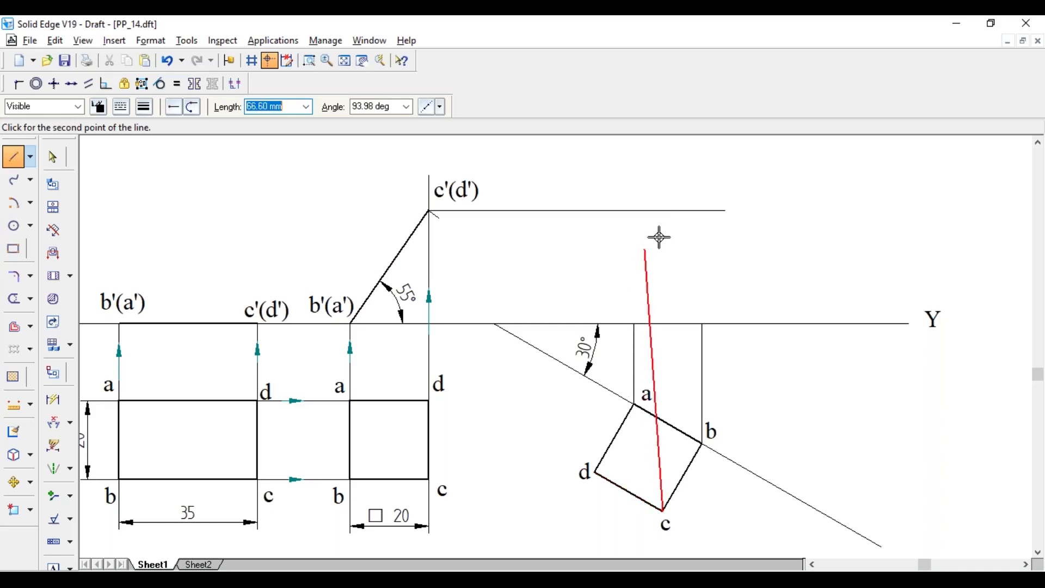
pyautogui.click(665, 210)
pyautogui.click(663, 211)
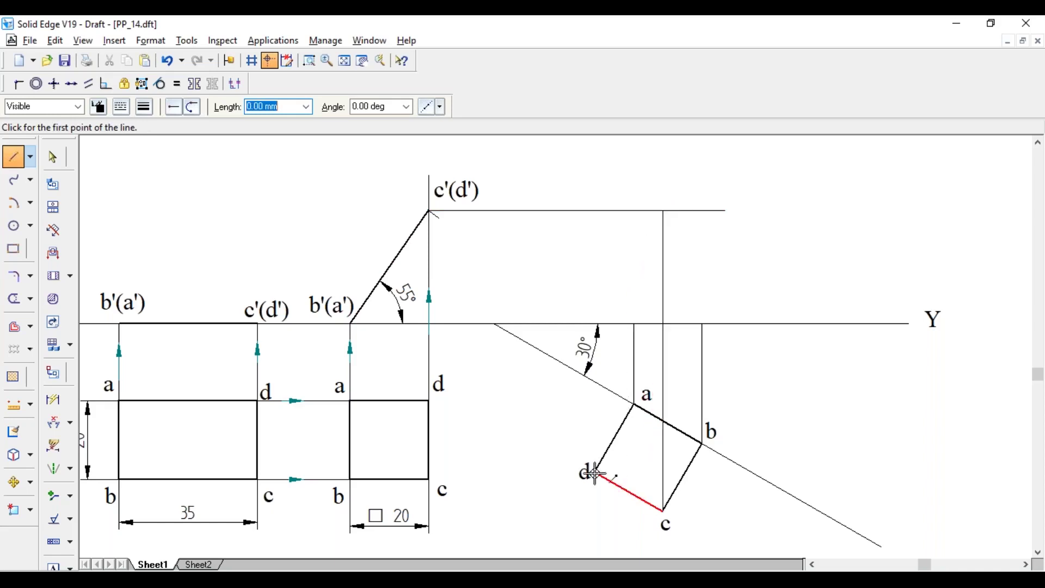
pyautogui.click(596, 472)
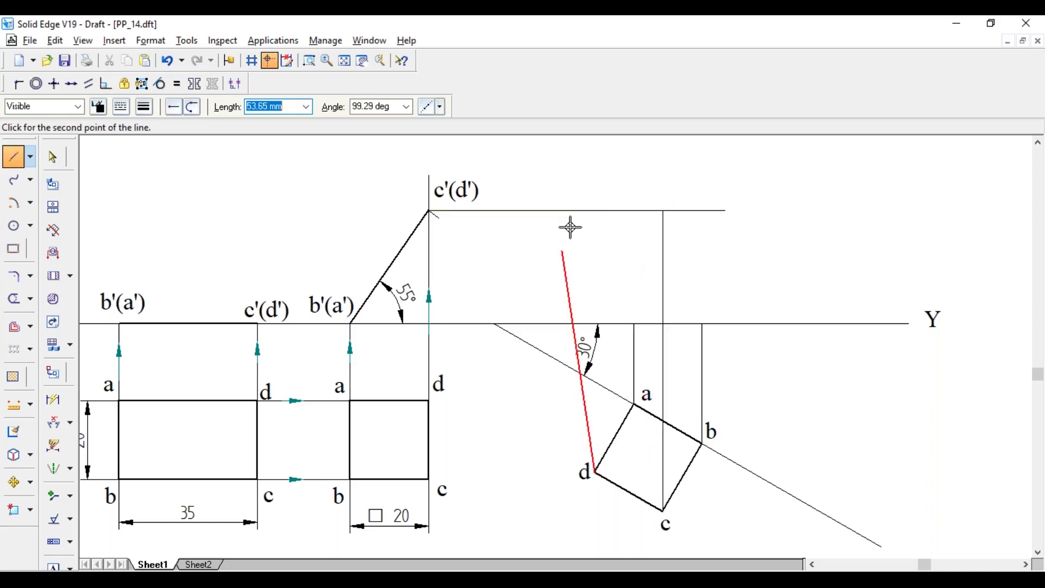
pyautogui.click(622, 211)
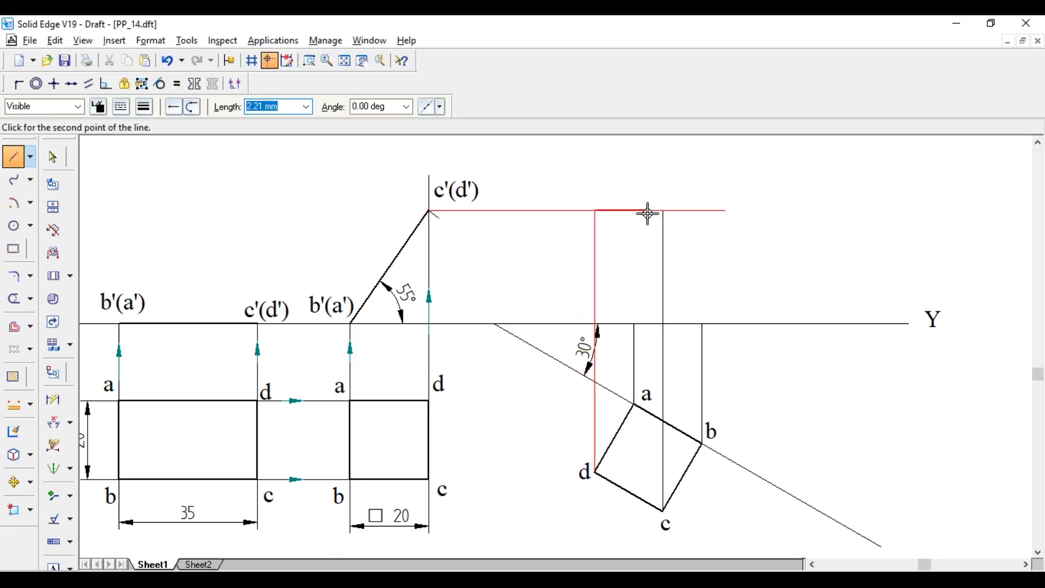
pyautogui.press('Escape')
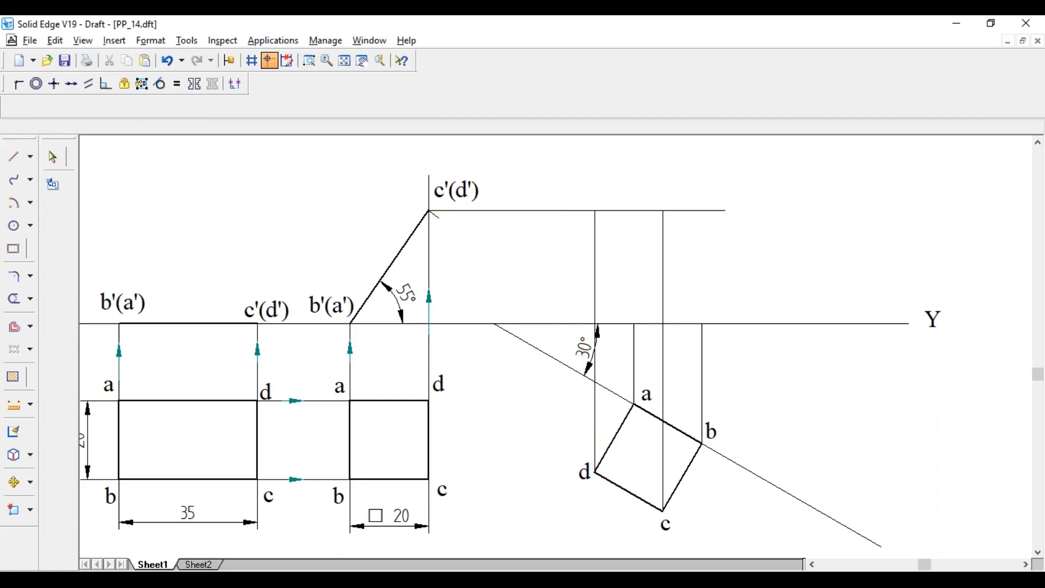
pyautogui.click(13, 298)
pyautogui.click(694, 210)
pyautogui.press('Escape')
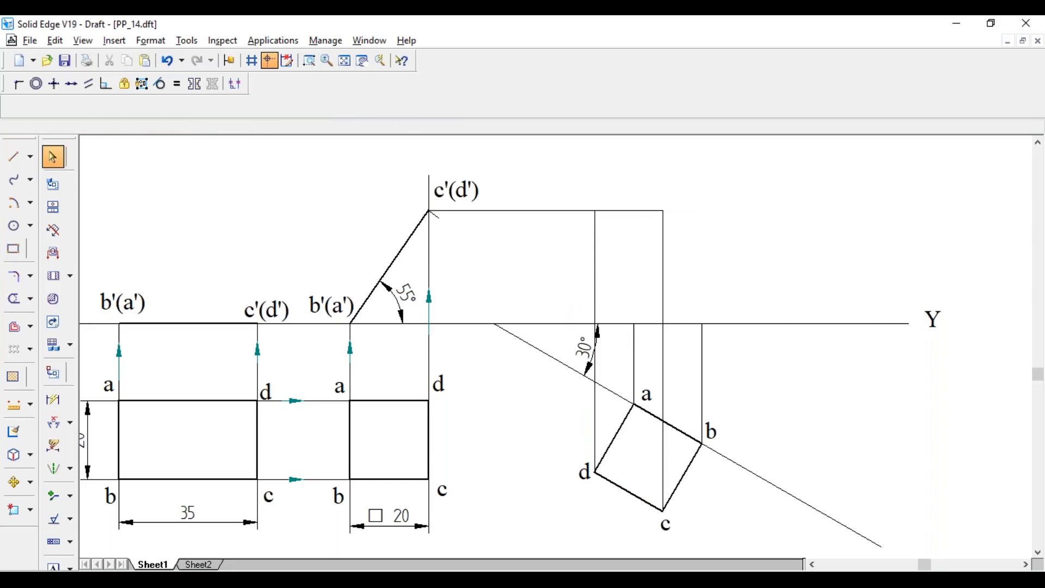
# Add the a' text label above corner a
pyautogui.click(52, 156)
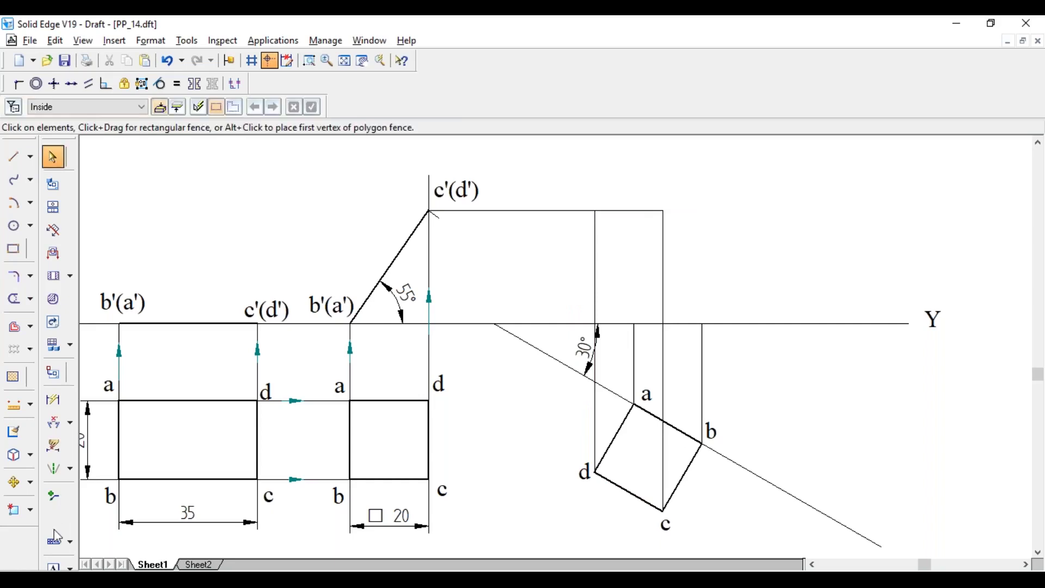
pyautogui.click(53, 565)
pyautogui.click(620, 334)
pyautogui.write('a')
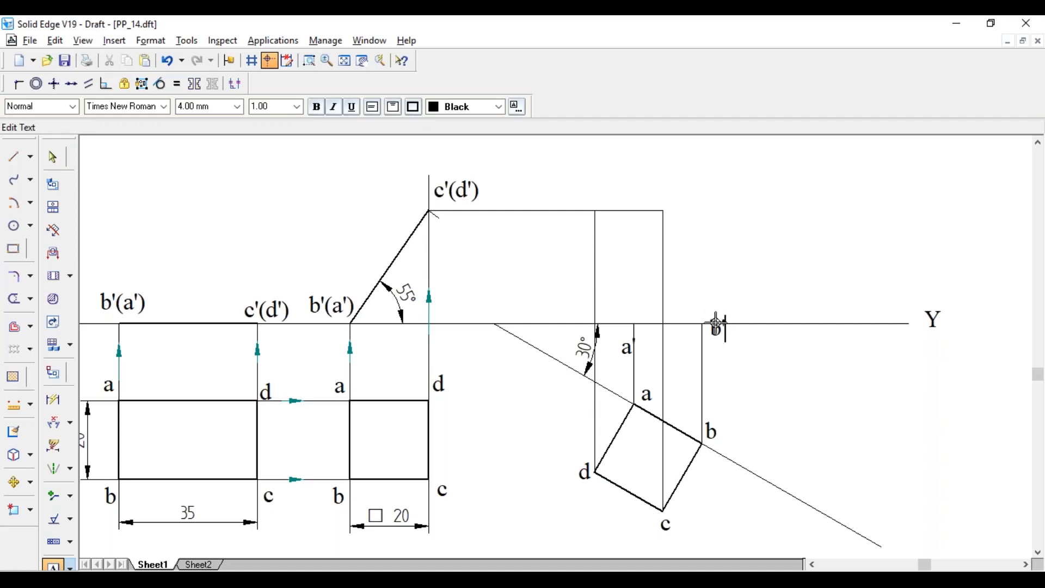
pyautogui.write("'")
pyautogui.write("'")
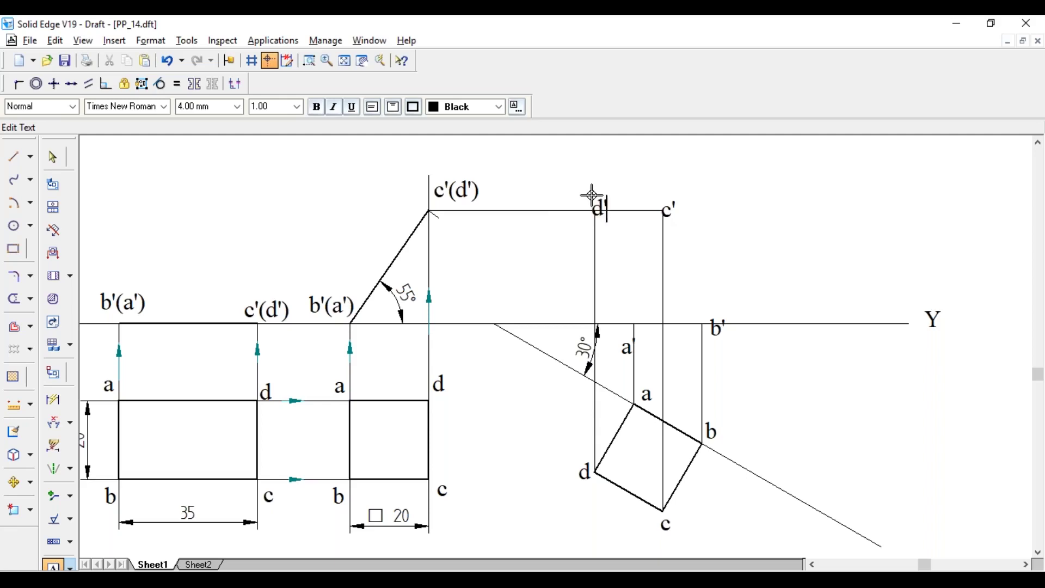
pyautogui.write("'")
pyautogui.press('Escape')
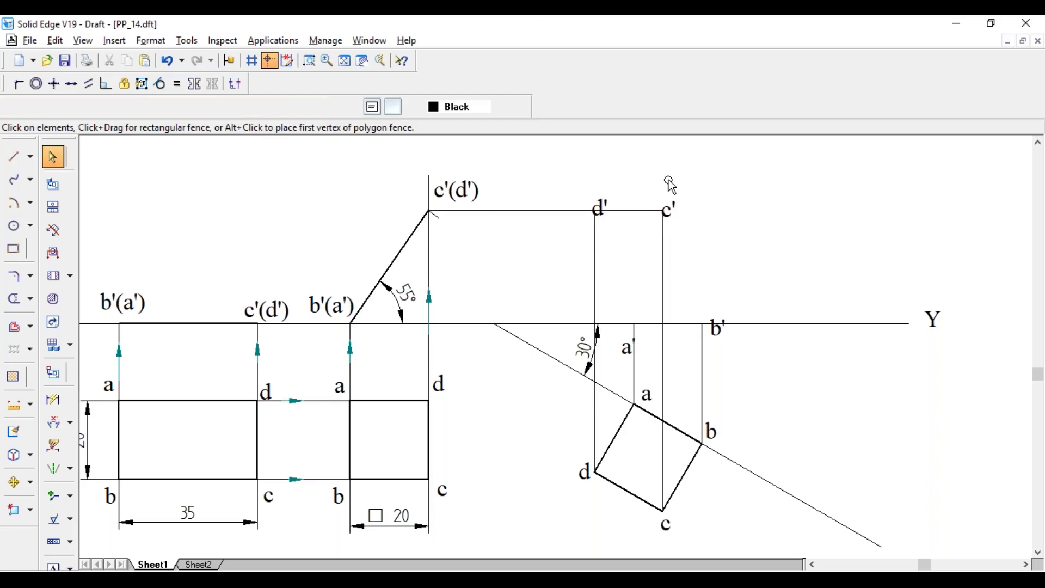
# Raise labels c' and d' to their corners and move b' and a' above XY
pyautogui.moveTo(669, 208); pyautogui.dragTo(662, 195)
pyautogui.click(684, 207)
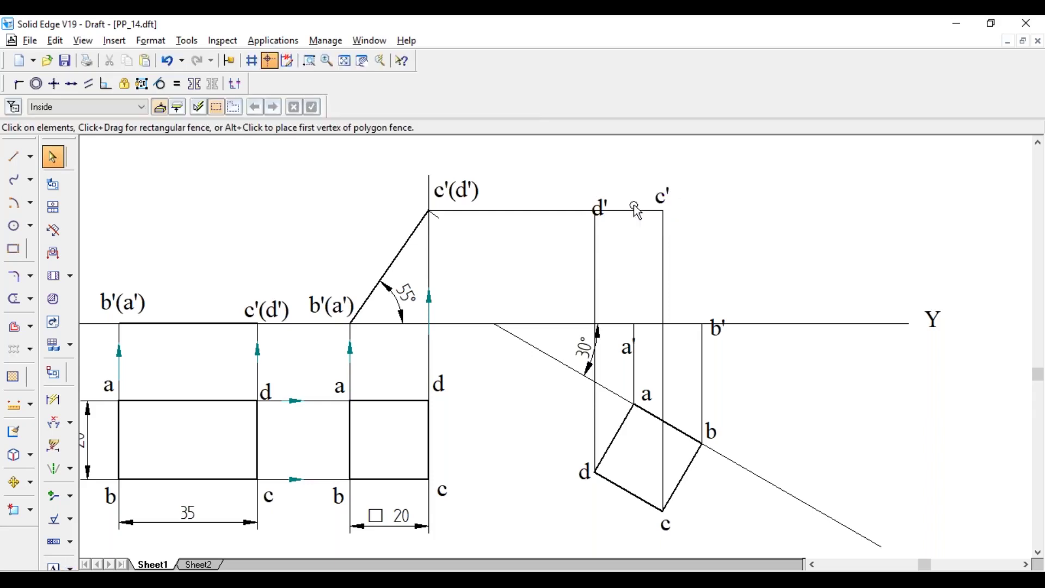
pyautogui.moveTo(599, 207); pyautogui.dragTo(591, 194)
pyautogui.click(722, 223)
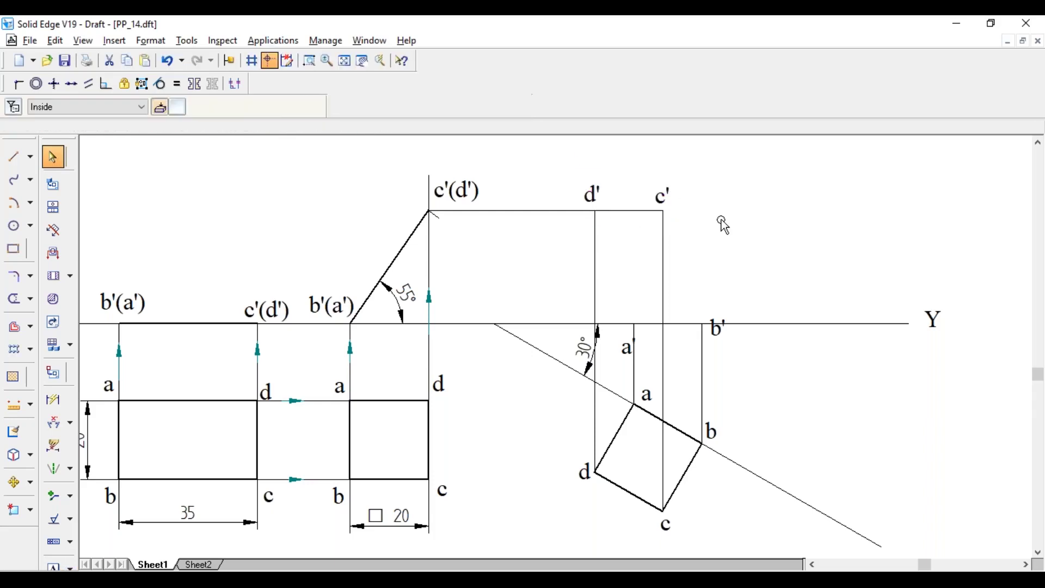
pyautogui.click(728, 338)
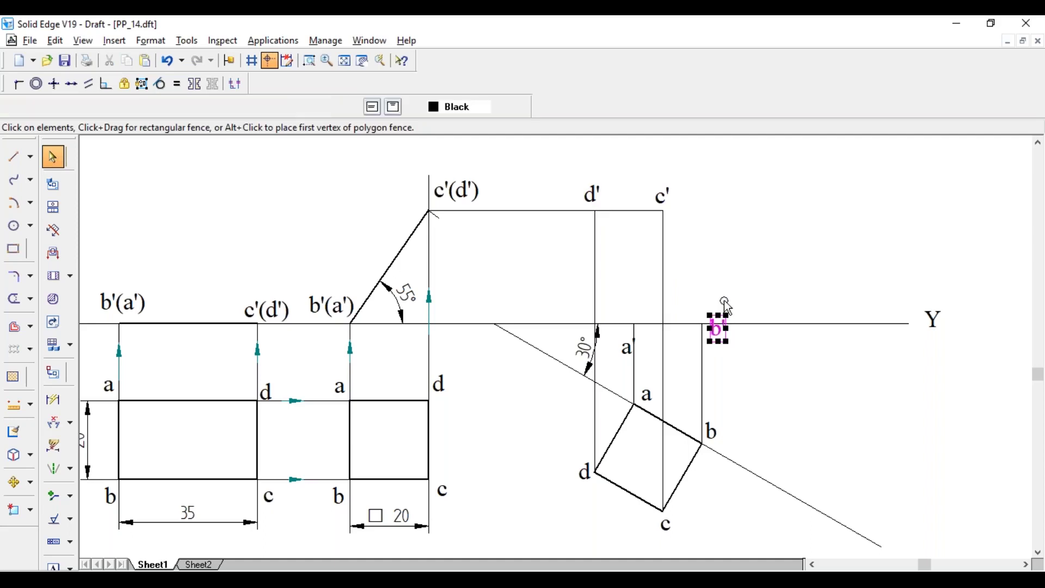
pyautogui.moveTo(724, 306); pyautogui.dragTo(721, 305)
pyautogui.click(736, 350)
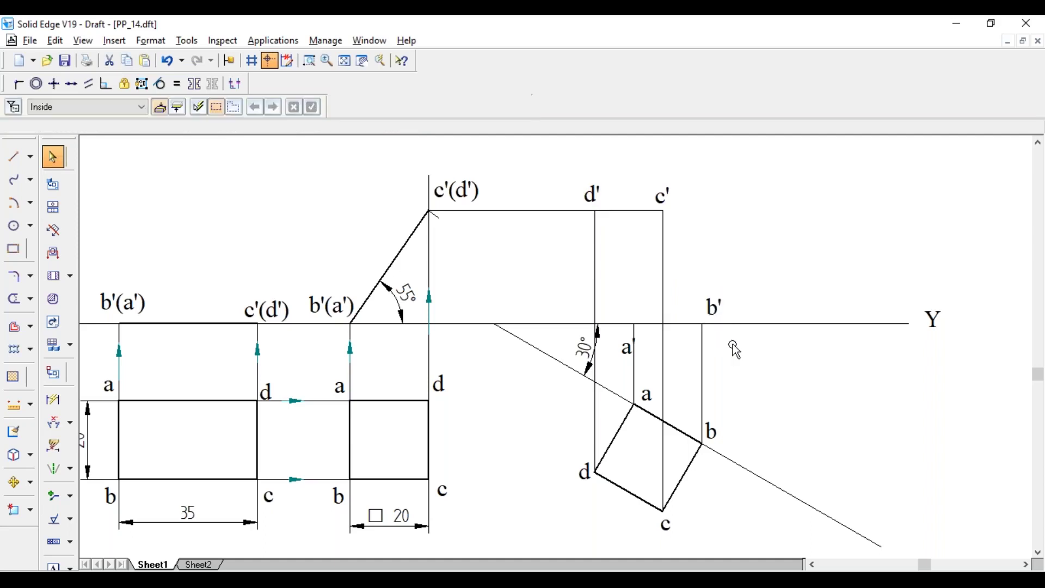
pyautogui.click(637, 352)
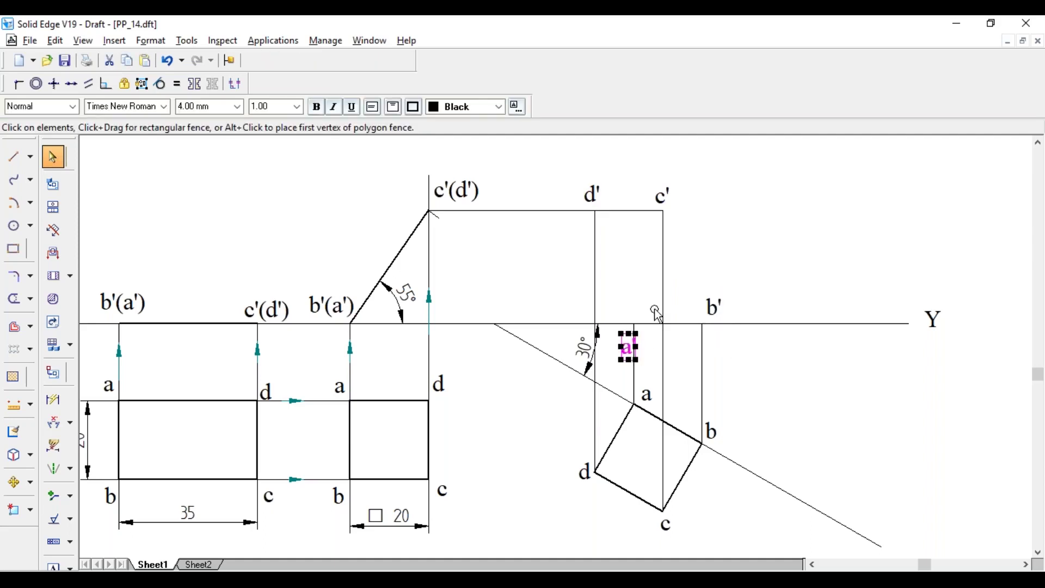
pyautogui.moveTo(638, 351); pyautogui.dragTo(647, 309)
pyautogui.click(723, 251)
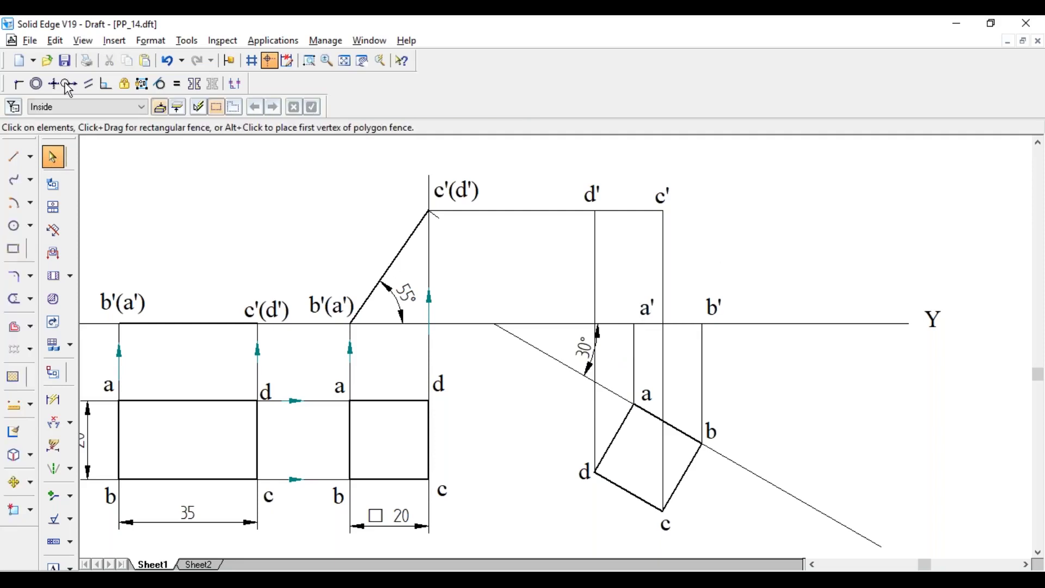
# Draw the d'–c'–b'–a'–d' front-view outline
pyautogui.click(13, 160)
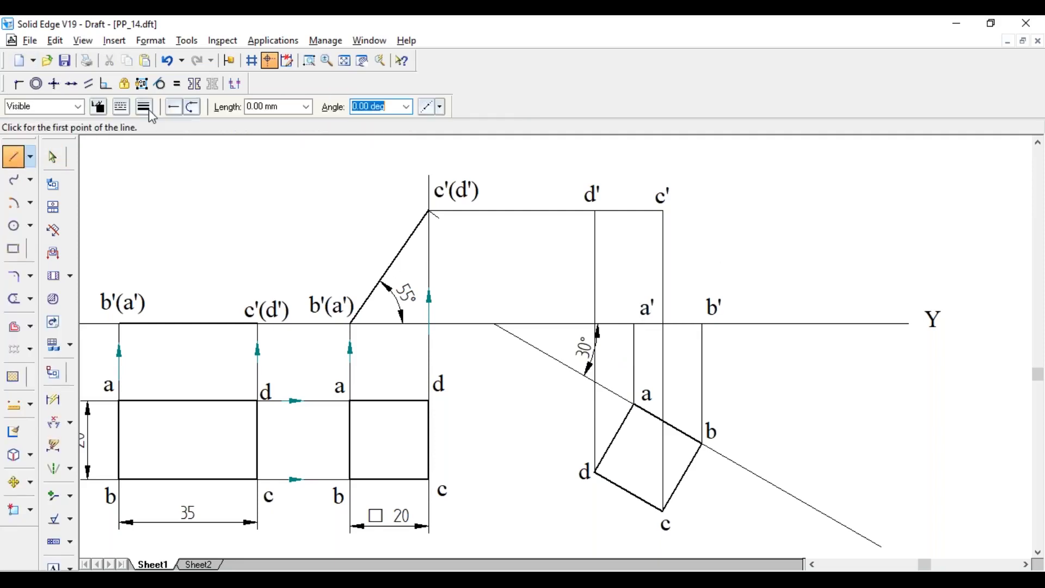
pyautogui.click(595, 215)
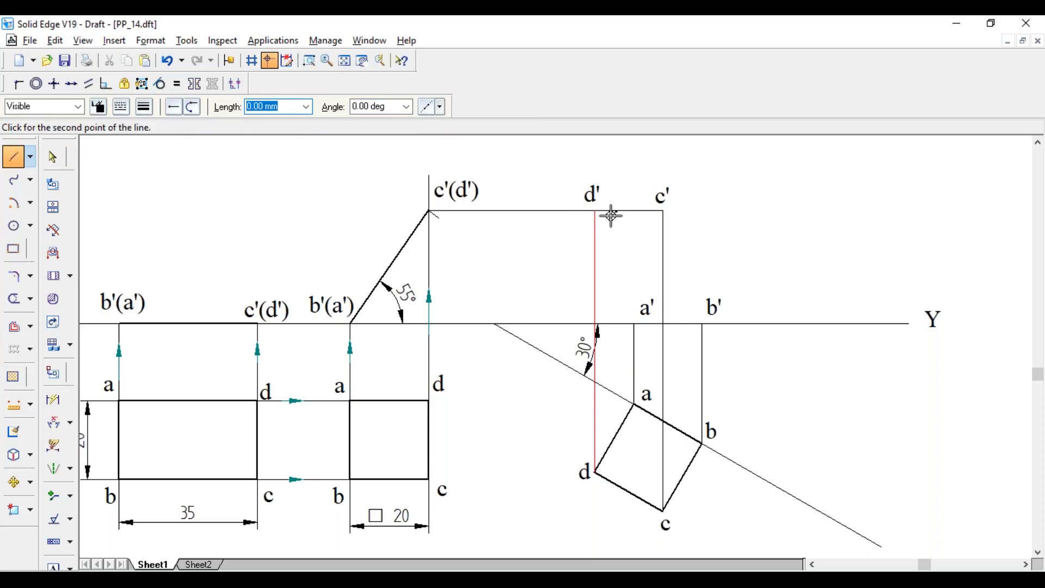
pyautogui.click(664, 210)
pyautogui.click(701, 323)
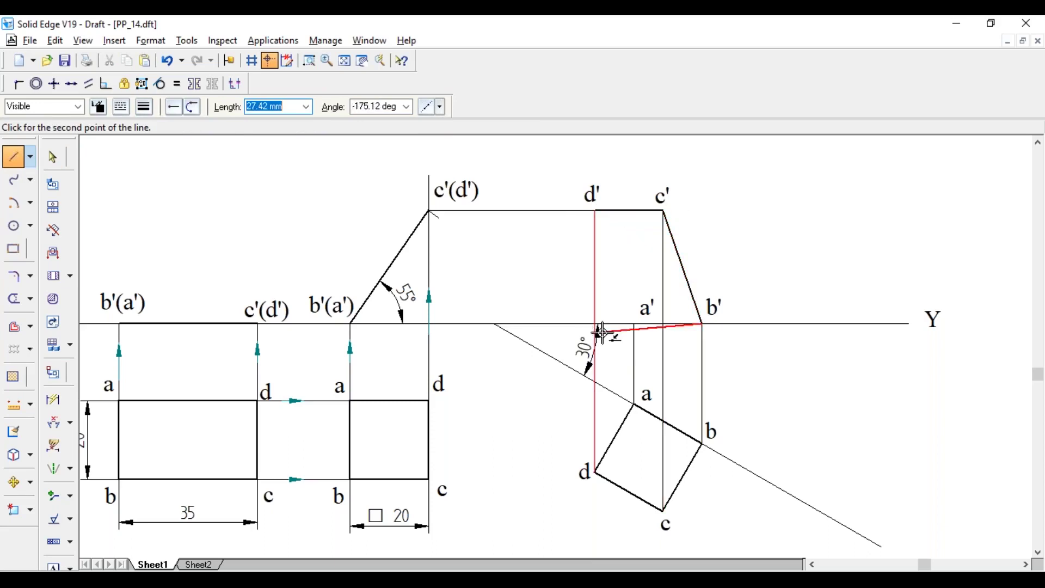
pyautogui.click(633, 324)
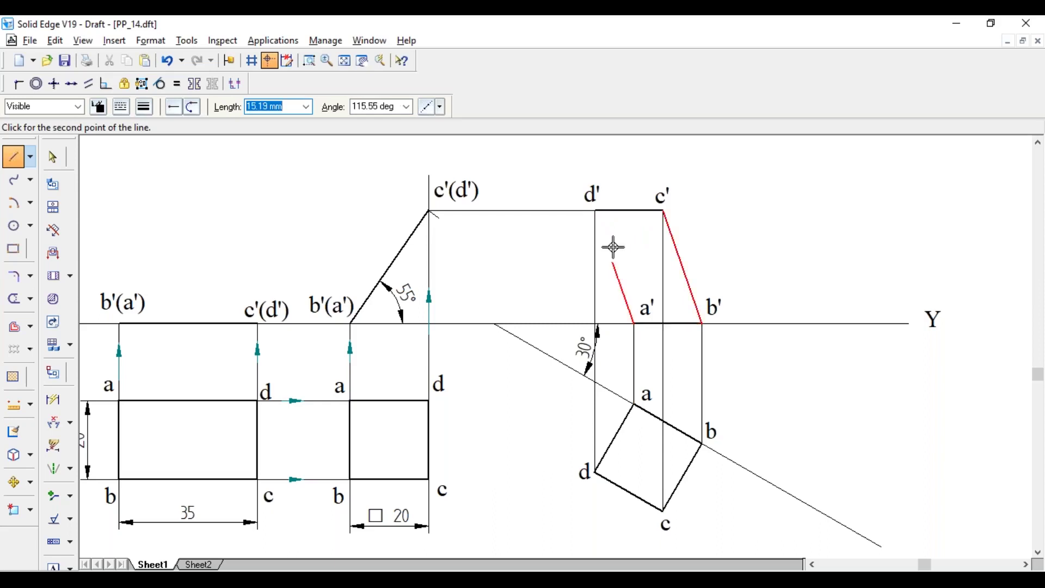
pyautogui.click(595, 210)
pyautogui.press('Escape')
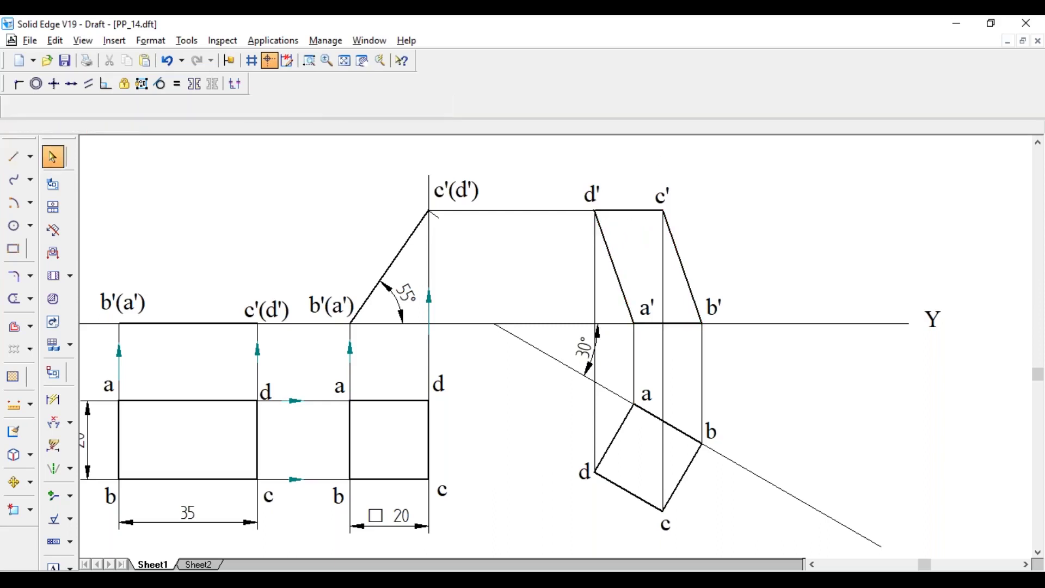
# Undo the slanted d'–a' edge and redraw edge a'–d'
pyautogui.hotkey('ctrl', 'z')
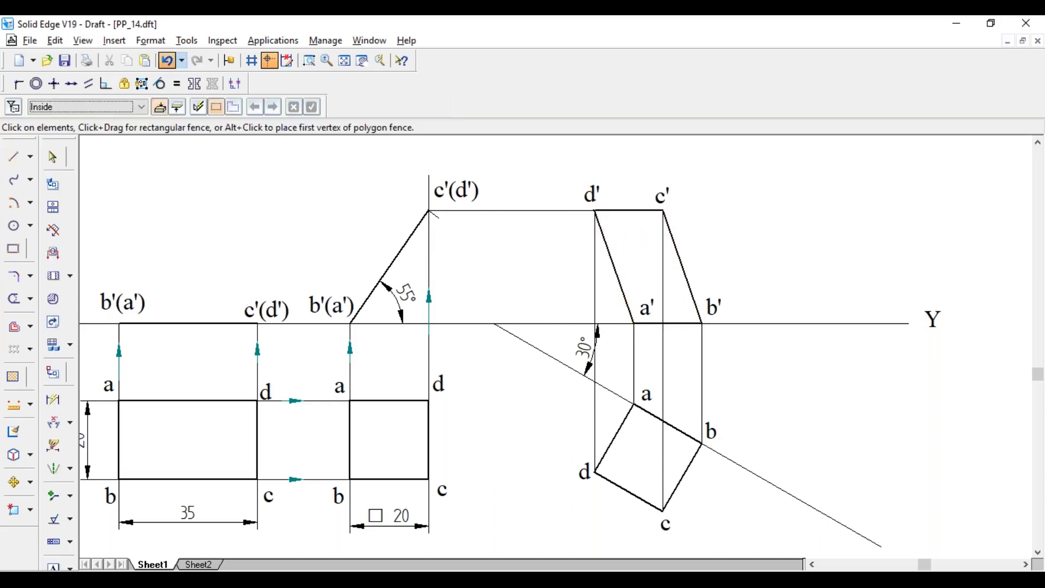
pyautogui.press('l')
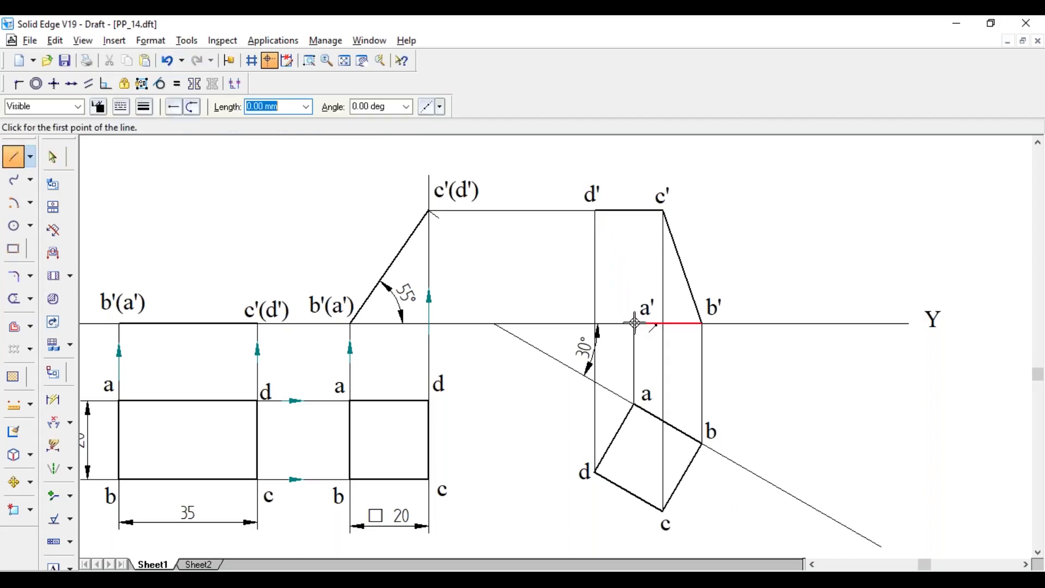
pyautogui.click(635, 323)
pyautogui.click(595, 211)
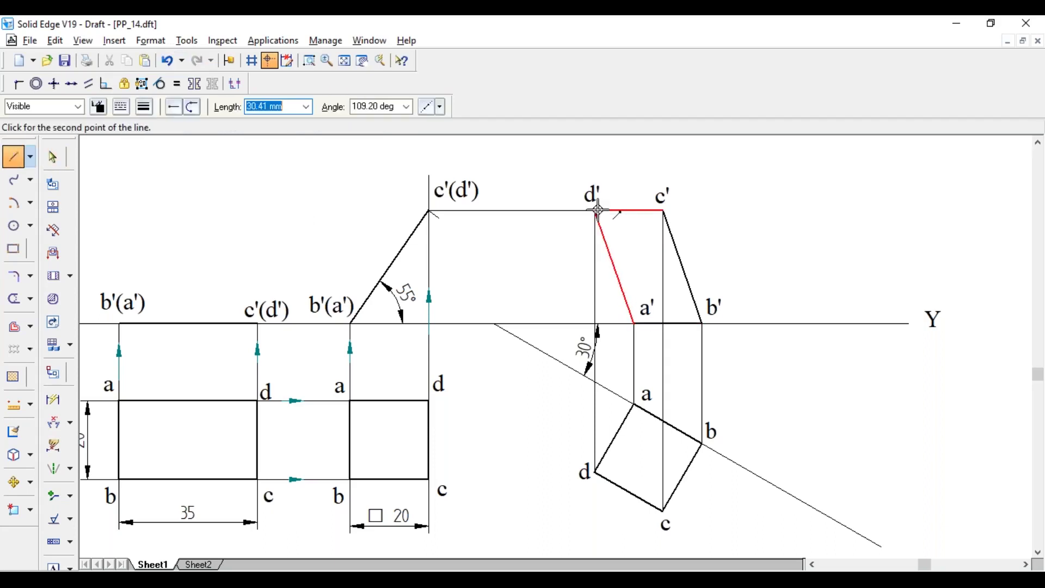
pyautogui.press('Escape')
pyautogui.press('Escape')
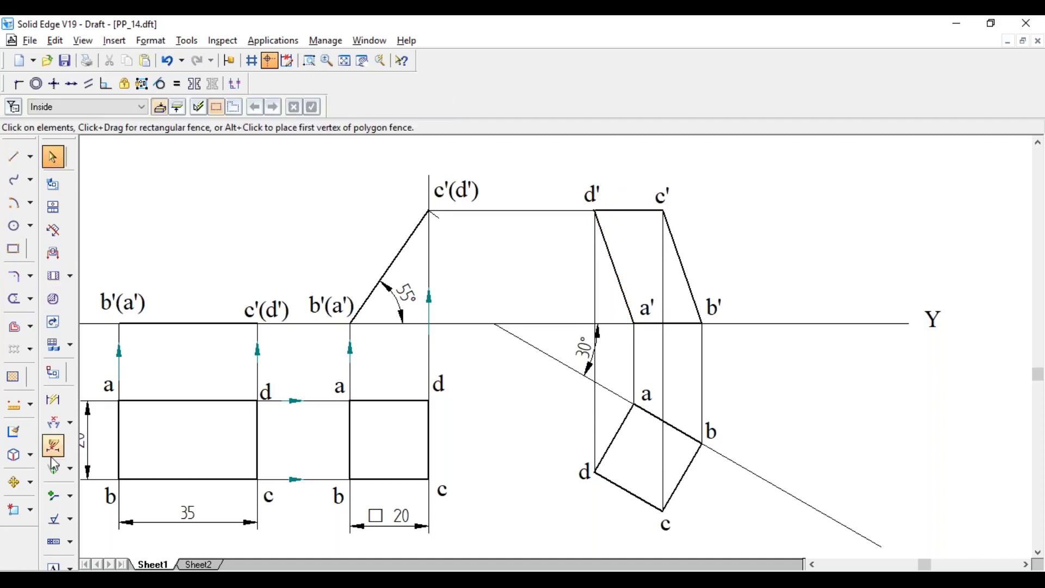
# Add leader arrowheads to the four vertical projectors from corners a, c, b and d
pyautogui.click(58, 496)
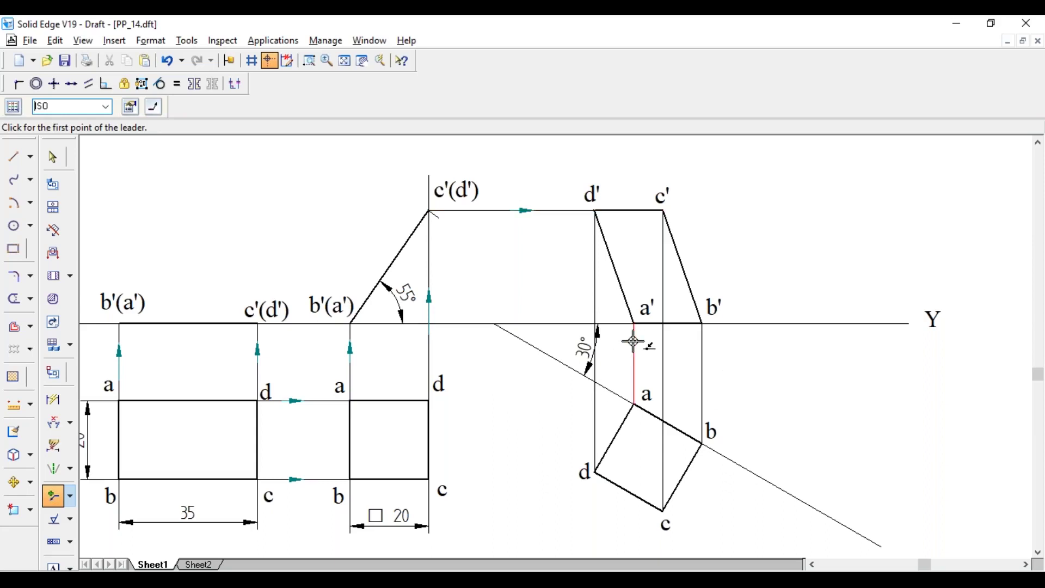
pyautogui.click(633, 341)
pyautogui.click(636, 366)
pyautogui.click(662, 347)
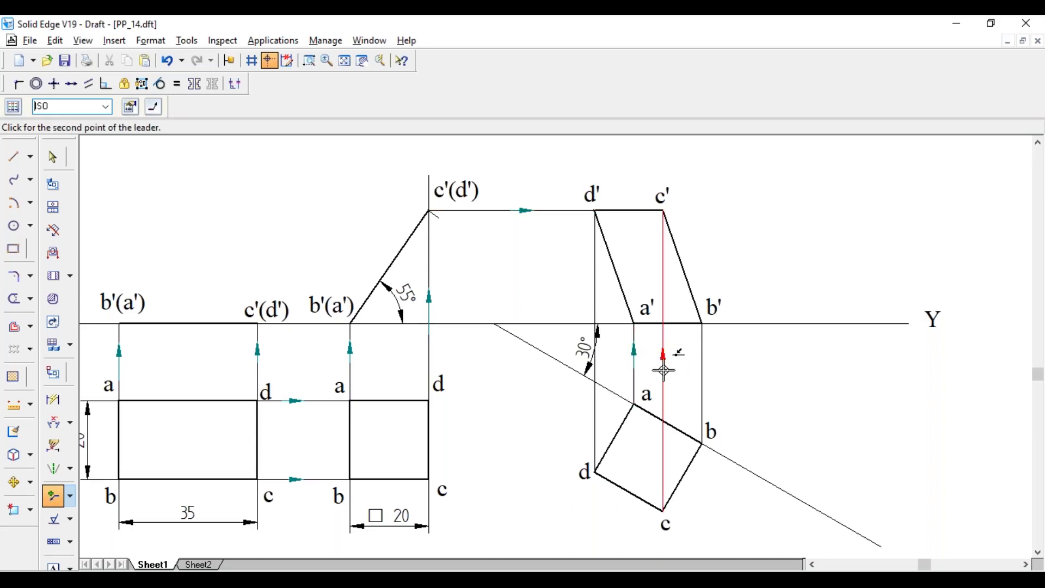
pyautogui.click(665, 367)
pyautogui.click(700, 348)
pyautogui.click(703, 368)
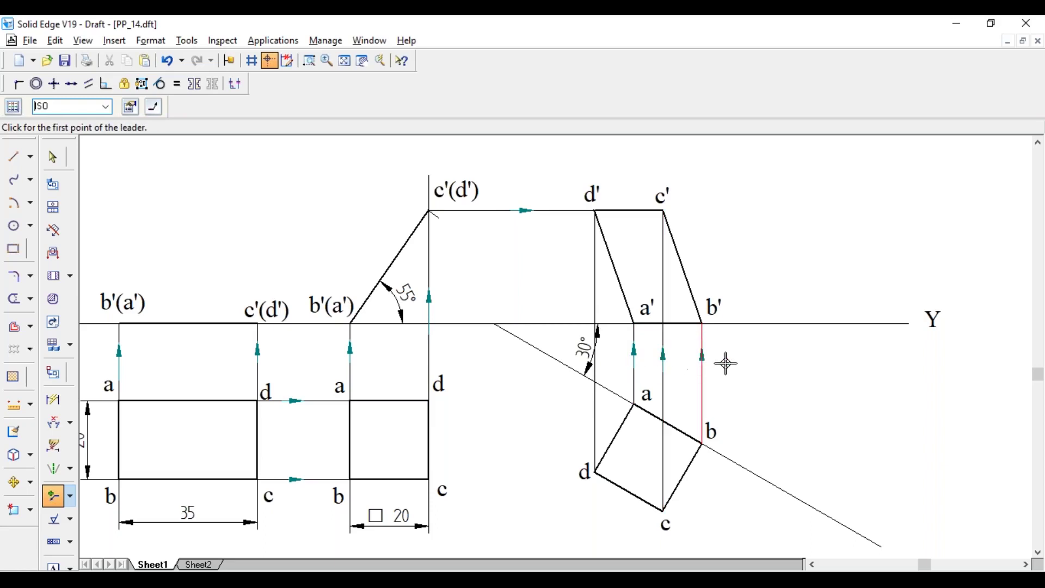
pyautogui.click(595, 271)
pyautogui.click(595, 299)
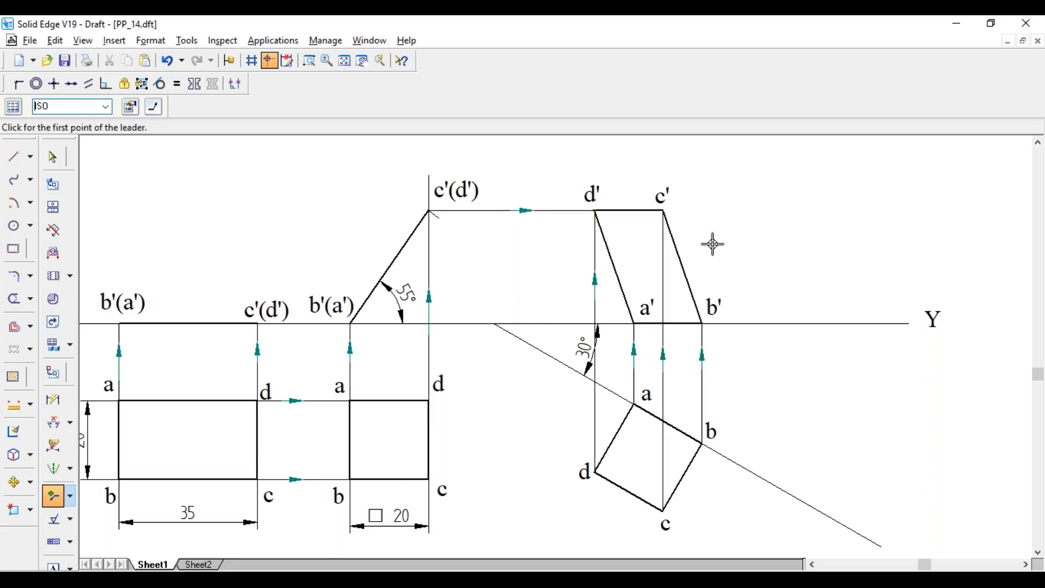
pyautogui.press('Escape')
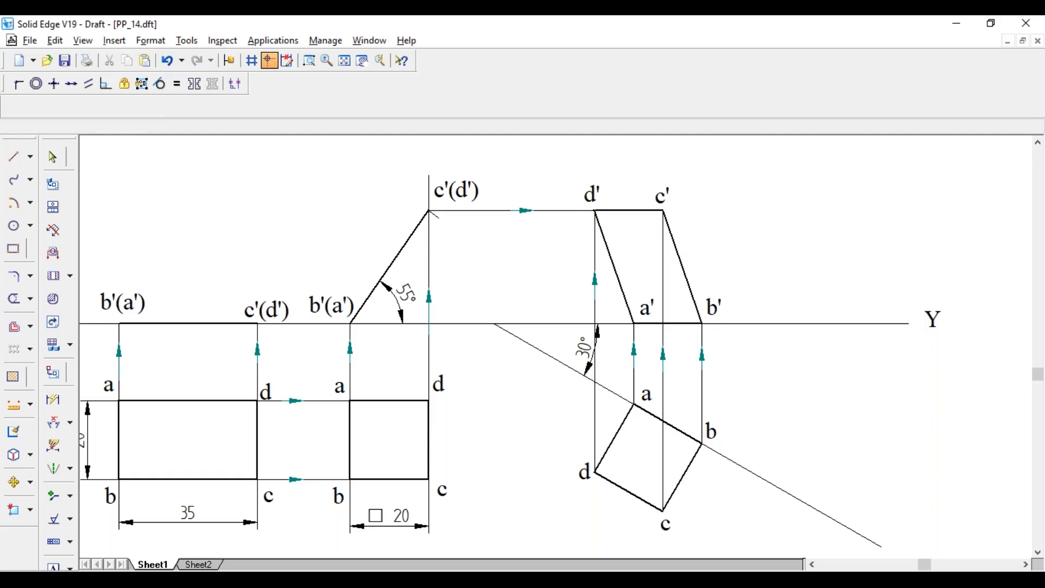
# Place a θ = 55 label right of the top view, θ in Symbol, the rest in Times New Roman
pyautogui.click(344, 59)
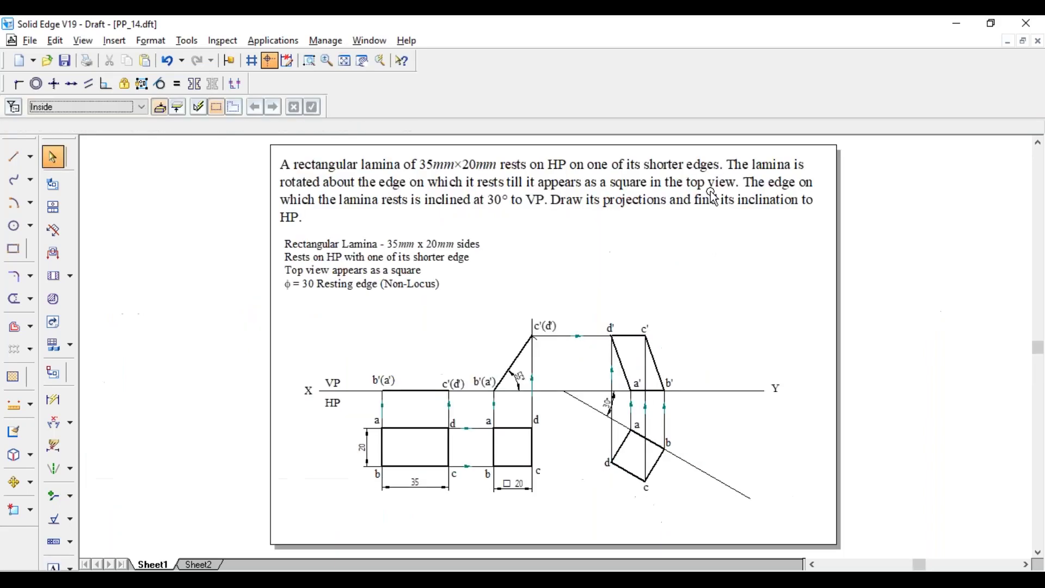
pyautogui.click(712, 196)
pyautogui.click(53, 563)
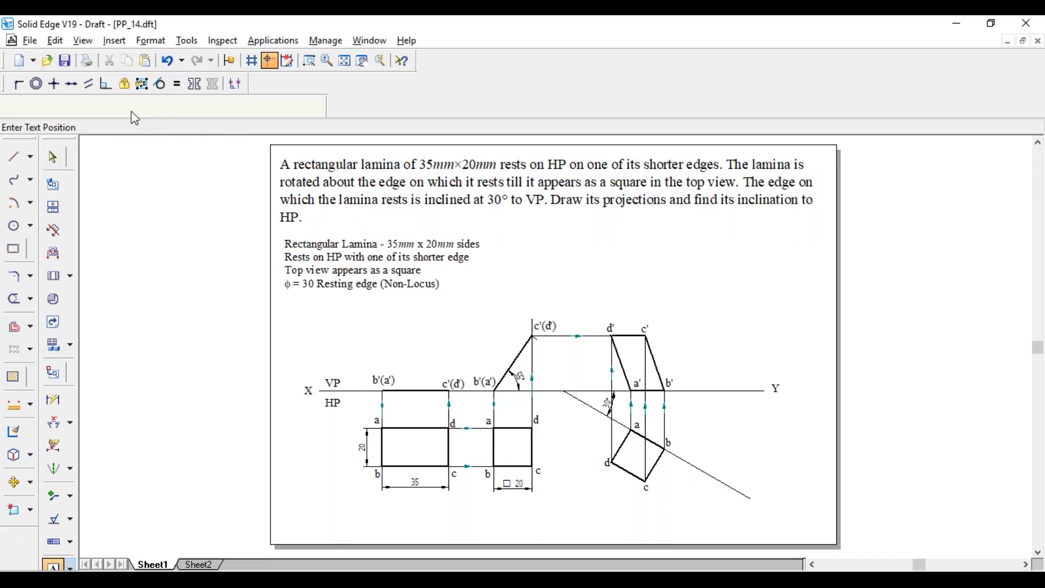
pyautogui.click(131, 106)
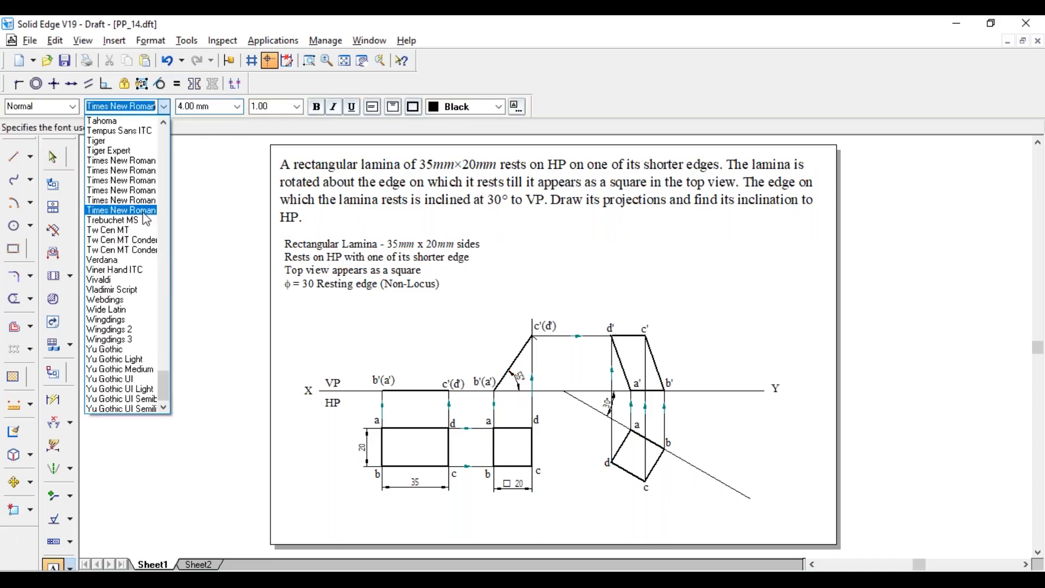
pyautogui.scroll(1, 146, 218)
pyautogui.scroll(4, 145, 218)
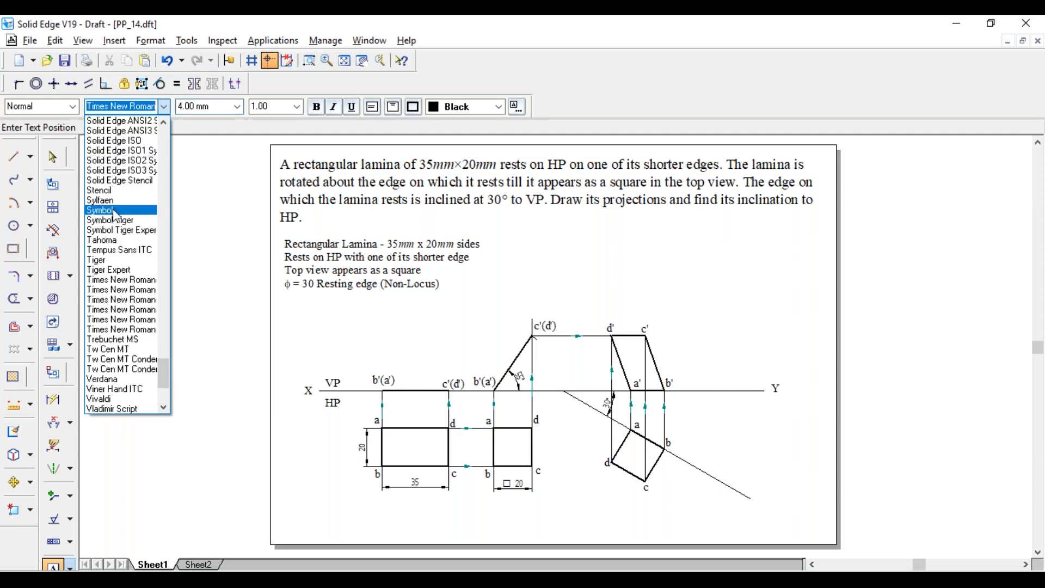
pyautogui.click(123, 209)
pyautogui.click(703, 430)
pyautogui.write('q')
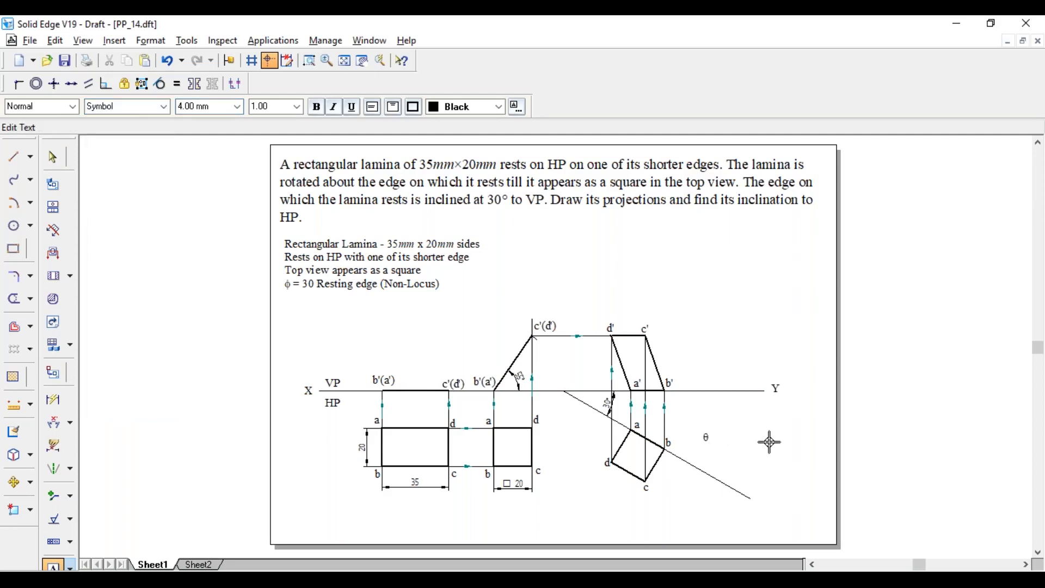
pyautogui.click(164, 109)
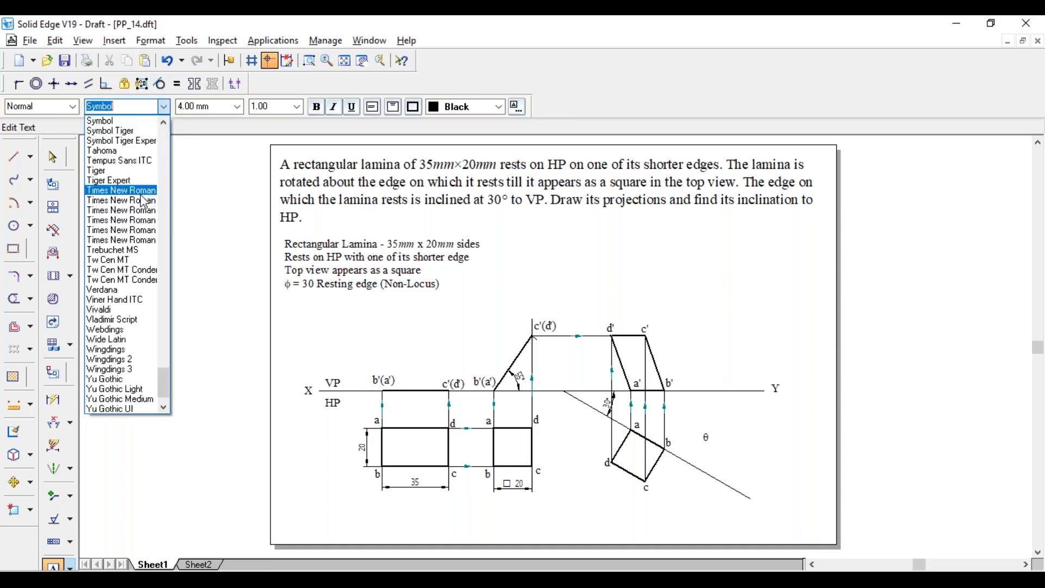
pyautogui.click(143, 200)
pyautogui.write('= 55')
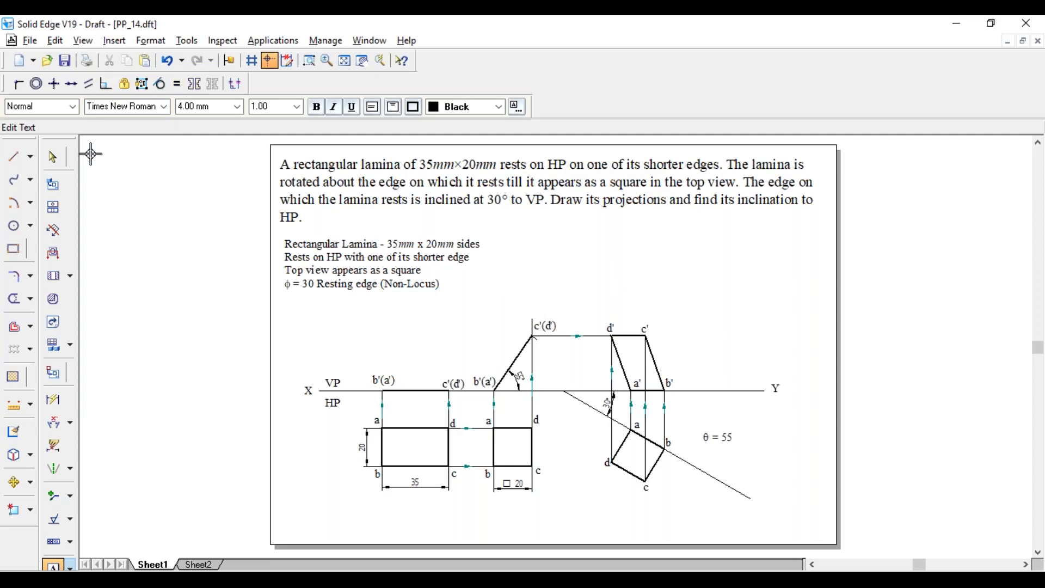
pyautogui.press('Escape')
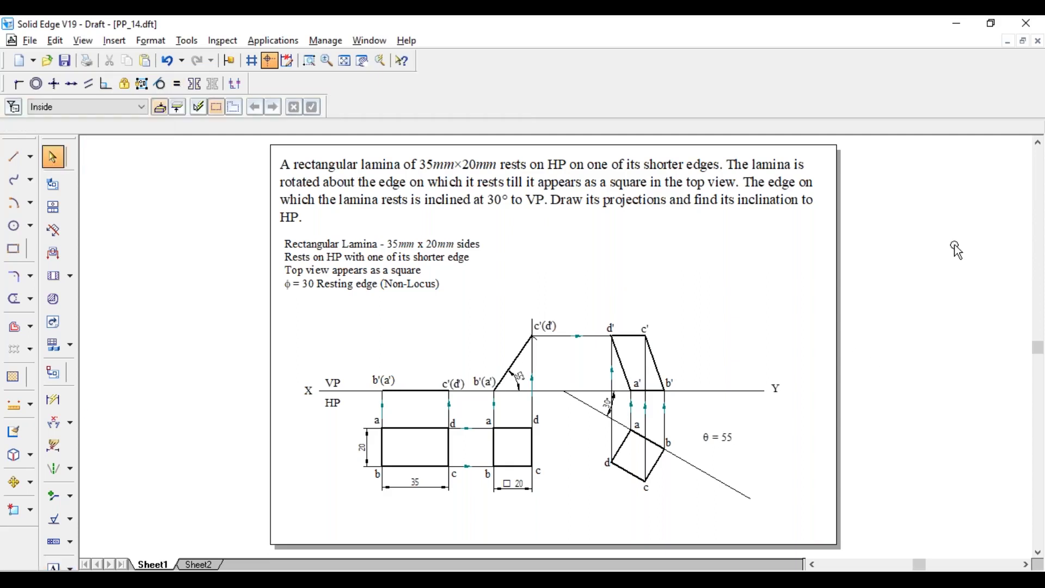